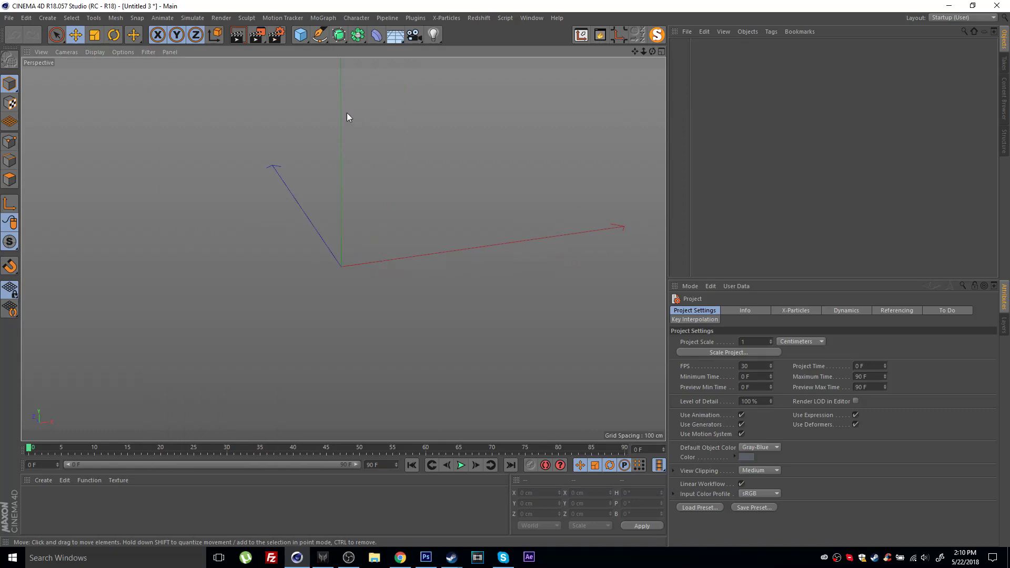
Add a plane primitive and display it with its mesh lines over the shading.
{"action": "left_click", "coordinate": [300, 34]}
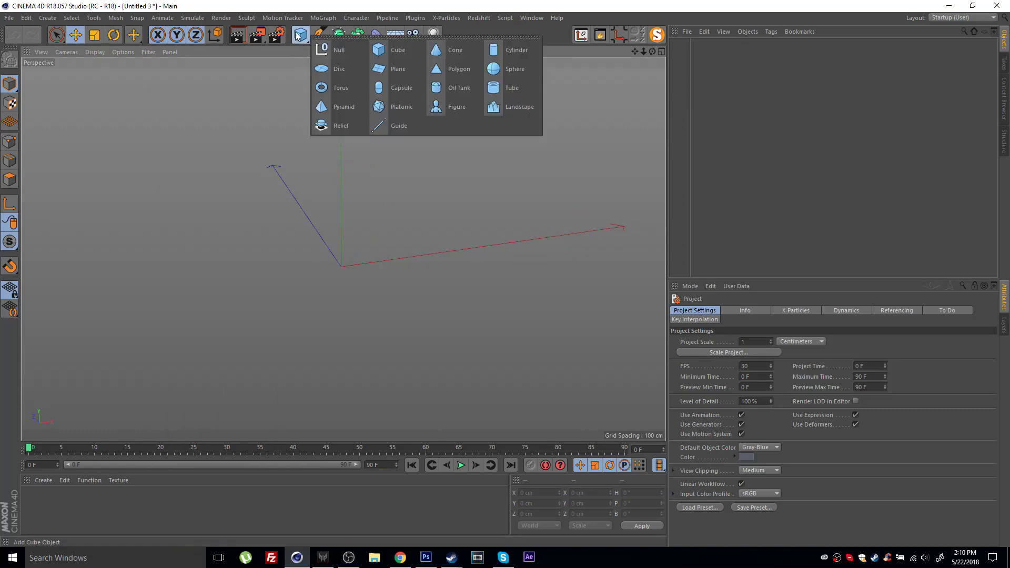
{"action": "left_click", "coordinate": [381, 68]}
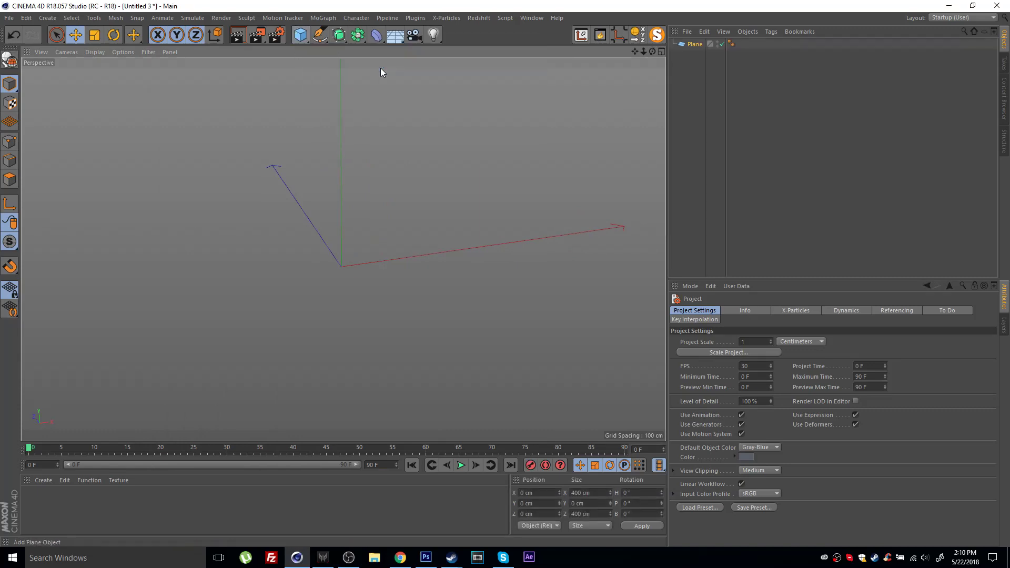
{"action": "scroll", "coordinate": [332, 188], "scroll_direction": "down", "scroll_amount": 2}
{"action": "mouse_move", "coordinate": [332, 185]}
{"action": "left_mouse_down", "text": "alt"}
{"action": "mouse_move", "coordinate": [354, 209]}
{"action": "mouse_move", "coordinate": [358, 176]}
{"action": "mouse_move", "coordinate": [363, 185]}
{"action": "left_mouse_up", "text": "alt"}
{"action": "scroll", "coordinate": [364, 202], "scroll_direction": "up", "scroll_amount": 2}
{"action": "key", "text": "n"}
{"action": "key", "text": "b"}
{"action": "middle_click_drag", "start_coordinate": [339, 246], "coordinate": [344, 248], "text": "alt"}
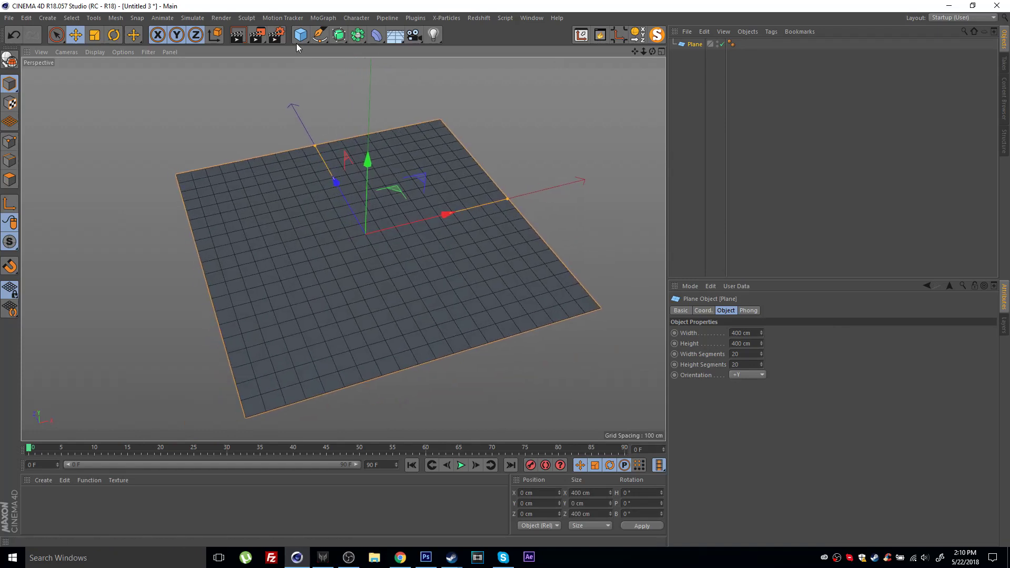
Add a sphere at the plane's centre and place it inside a MoGraph Cloner.
{"action": "left_click", "coordinate": [301, 35]}
{"action": "left_click", "coordinate": [512, 50]}
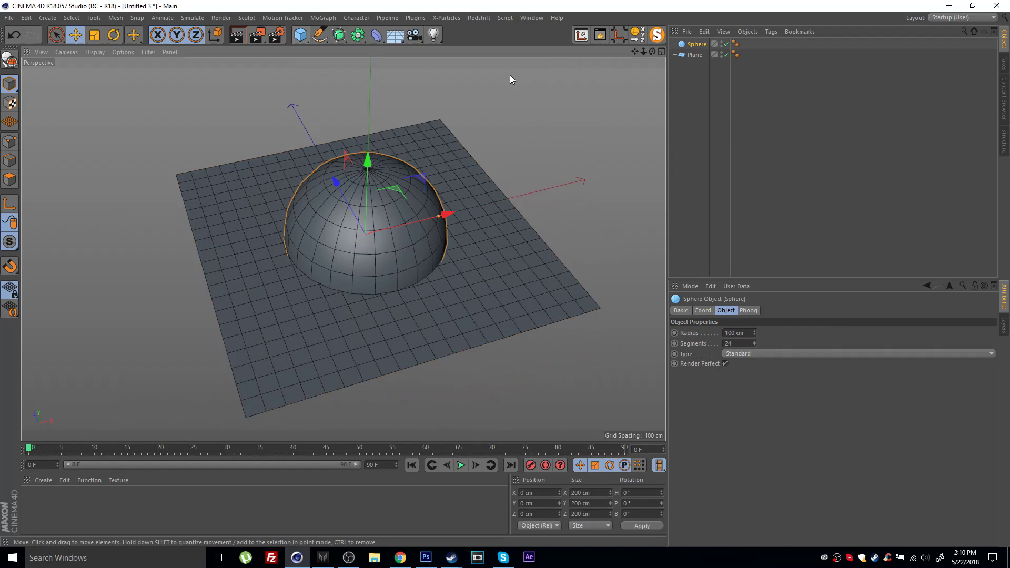
{"action": "left_click", "coordinate": [323, 18]}
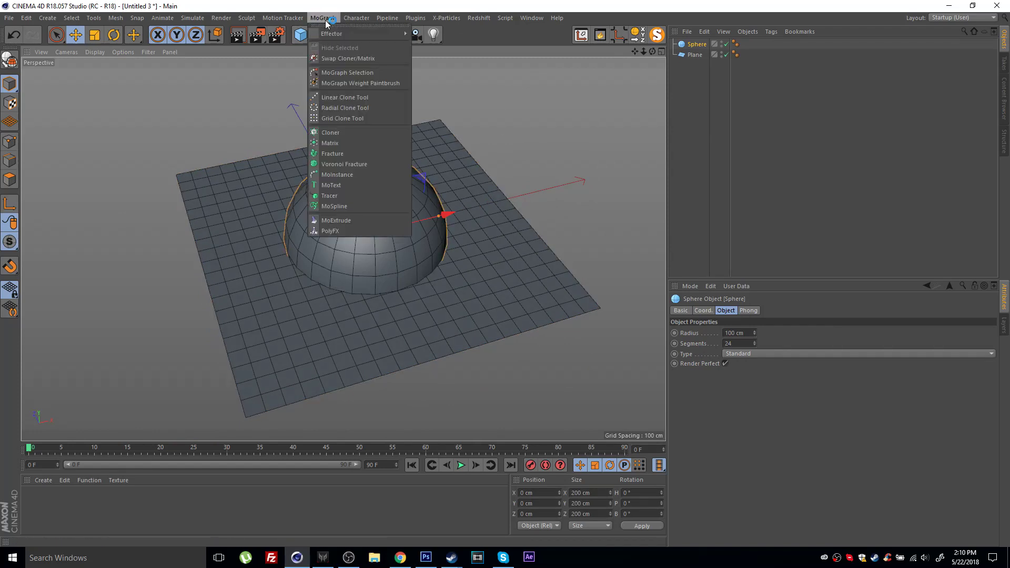
{"action": "left_click", "coordinate": [348, 133]}
Set the cloner to Grid Array mode with a Y count of 1.
{"action": "left_click", "coordinate": [719, 334]}
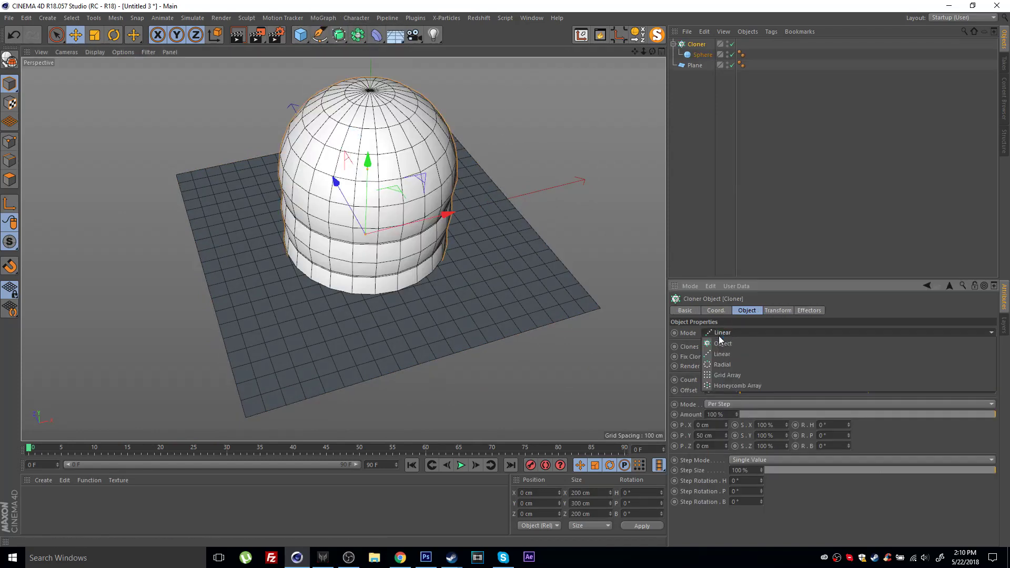
{"action": "left_click", "coordinate": [732, 375]}
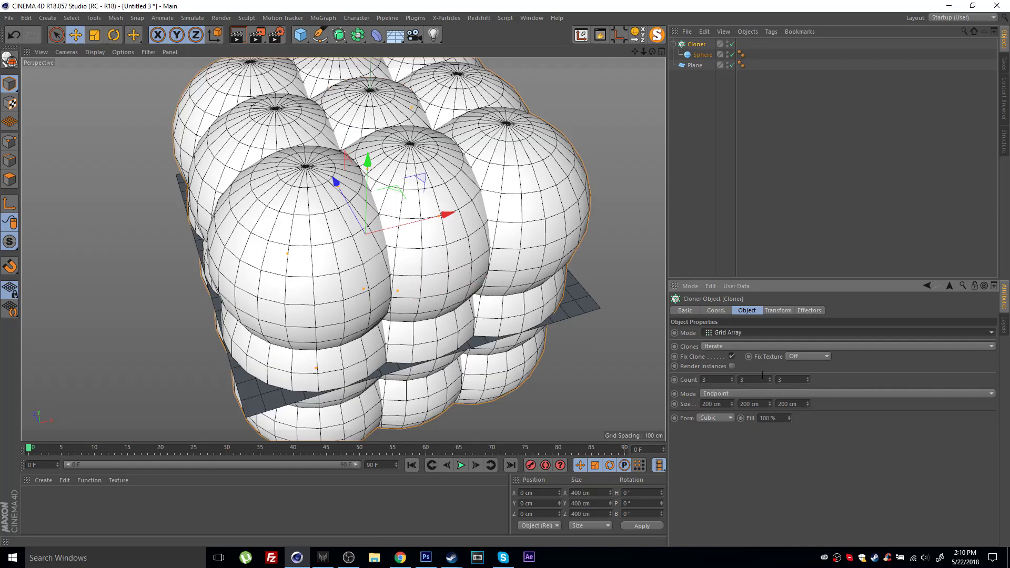
{"action": "double_click", "coordinate": [752, 379]}
{"action": "type", "text": "1"}
{"action": "key", "text": "Return"}
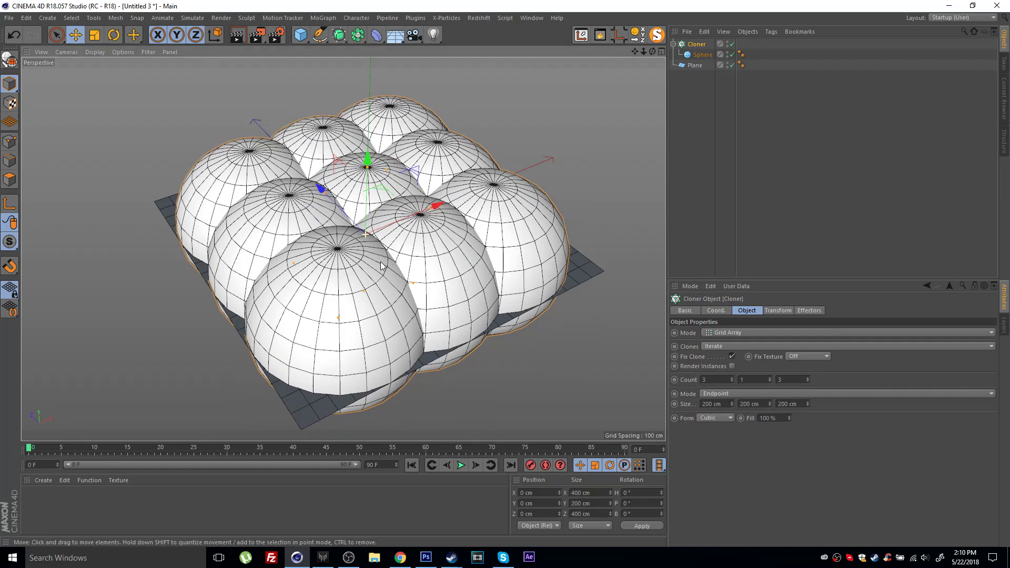
Scale the cloned sphere down to about 47 cm across and display the scene shaded without mesh lines.
{"action": "left_click", "coordinate": [702, 55]}
{"action": "key", "text": "t"}
{"action": "mouse_move", "coordinate": [500, 115]}
{"action": "left_mouse_down"}
{"action": "mouse_move", "coordinate": [468, 153]}
{"action": "mouse_move", "coordinate": [297, 239]}
{"action": "mouse_move", "coordinate": [328, 235]}
{"action": "mouse_move", "coordinate": [297, 260]}
{"action": "left_mouse_up"}
{"action": "key", "text": "n"}
{"action": "key", "text": "a"}
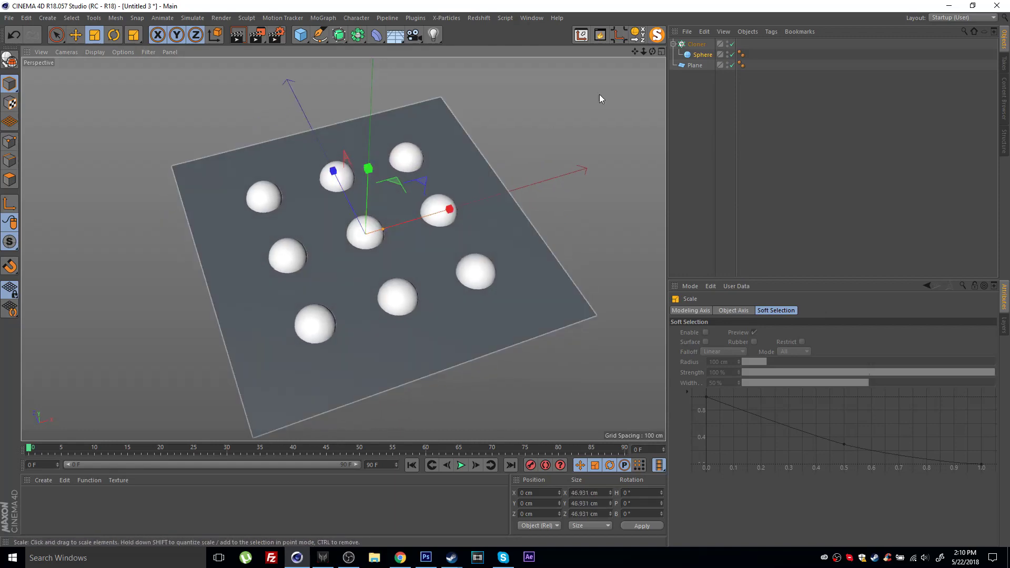
Widen the cloner's grid to about 251 cm in X and 245 cm in Z.
{"action": "left_click", "coordinate": [696, 45]}
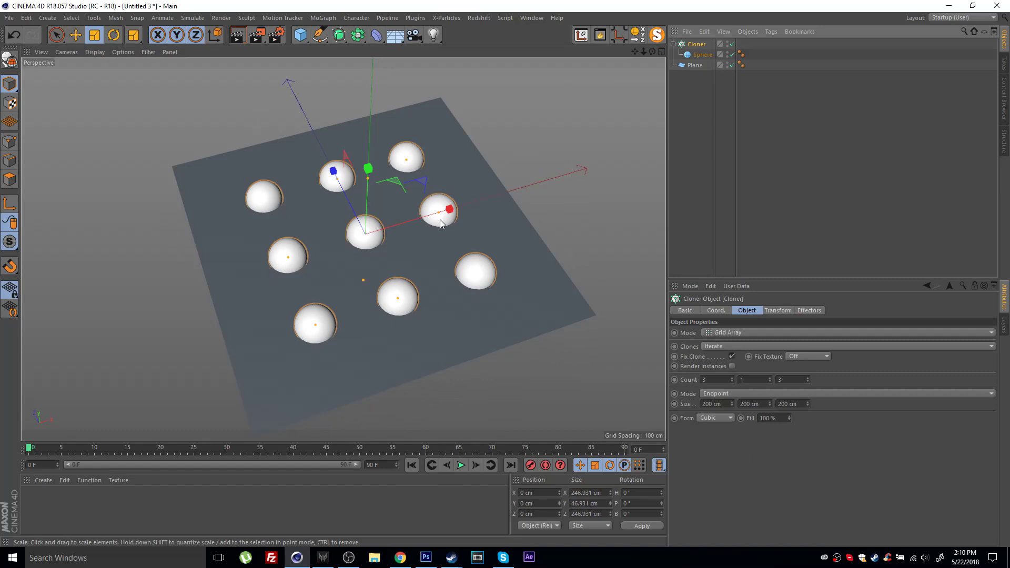
{"action": "left_click_drag", "start_coordinate": [439, 212], "coordinate": [459, 210]}
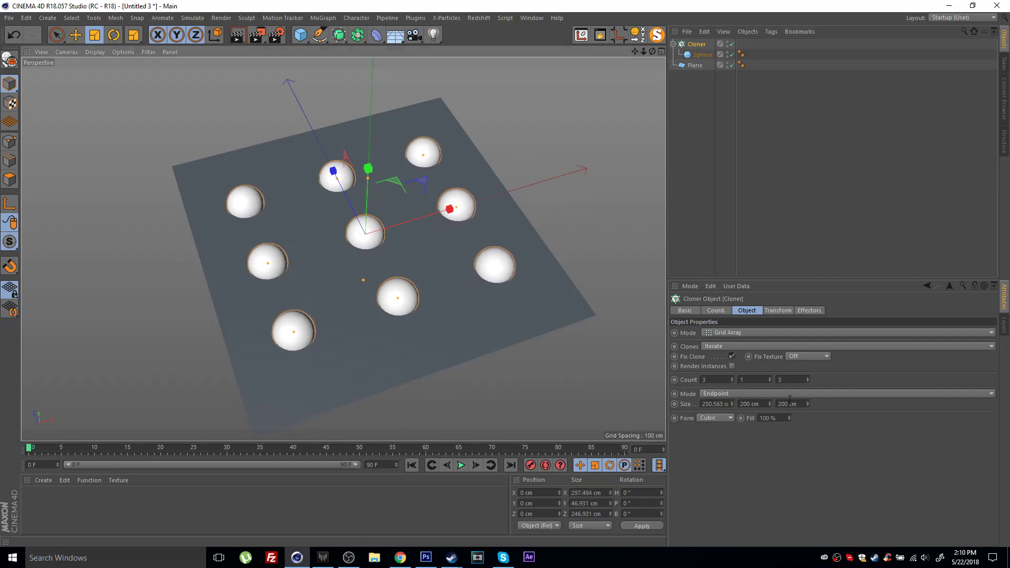
{"action": "left_click_drag", "start_coordinate": [808, 405], "coordinate": [808, 381]}
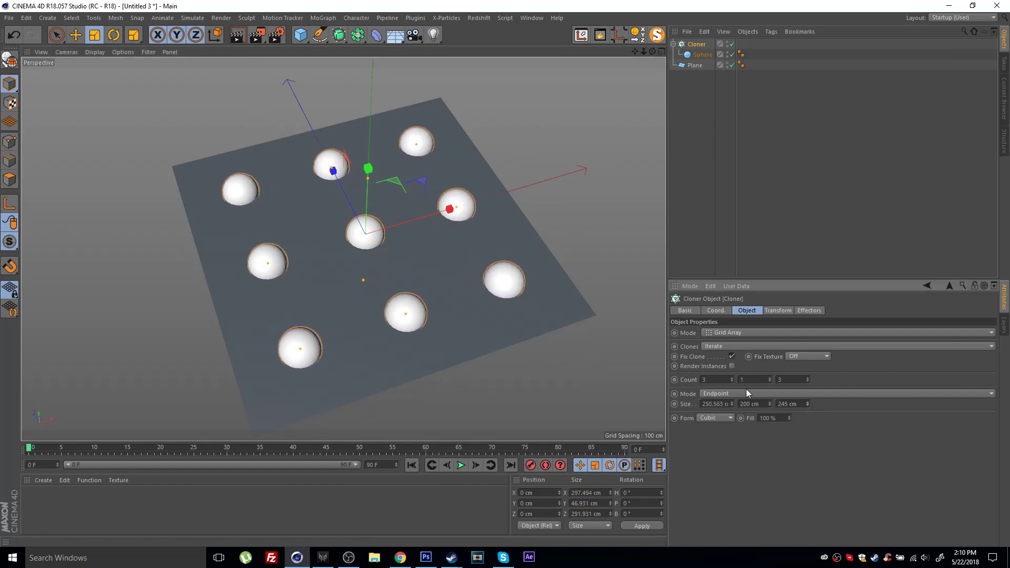
Raise the cloner's grid count to 6 in X and 5 in Z.
{"action": "left_click", "coordinate": [730, 377]}
{"action": "left_click", "coordinate": [731, 378]}
{"action": "left_click", "coordinate": [731, 377]}
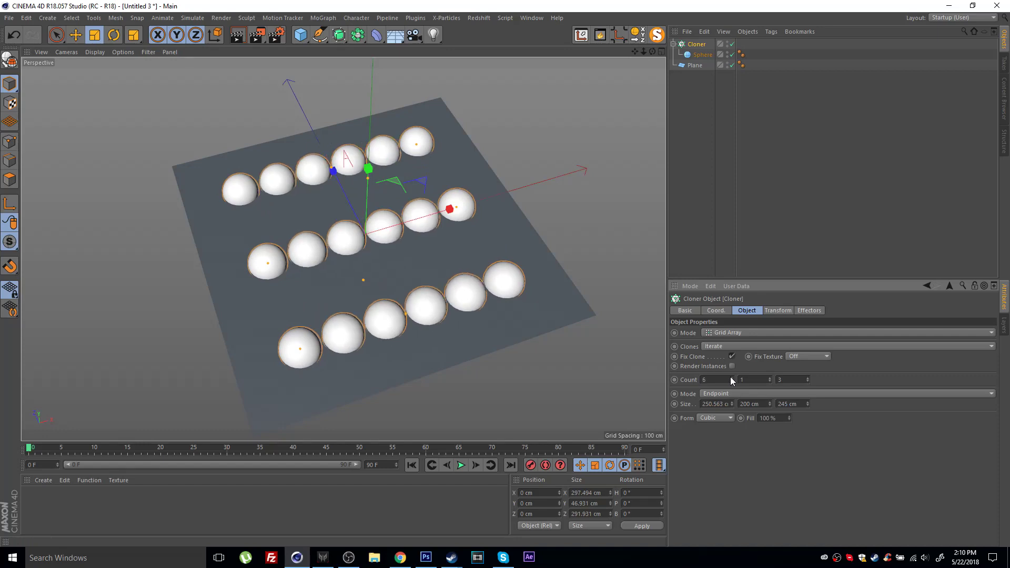
{"action": "left_click", "coordinate": [807, 378]}
{"action": "left_click", "coordinate": [807, 376]}
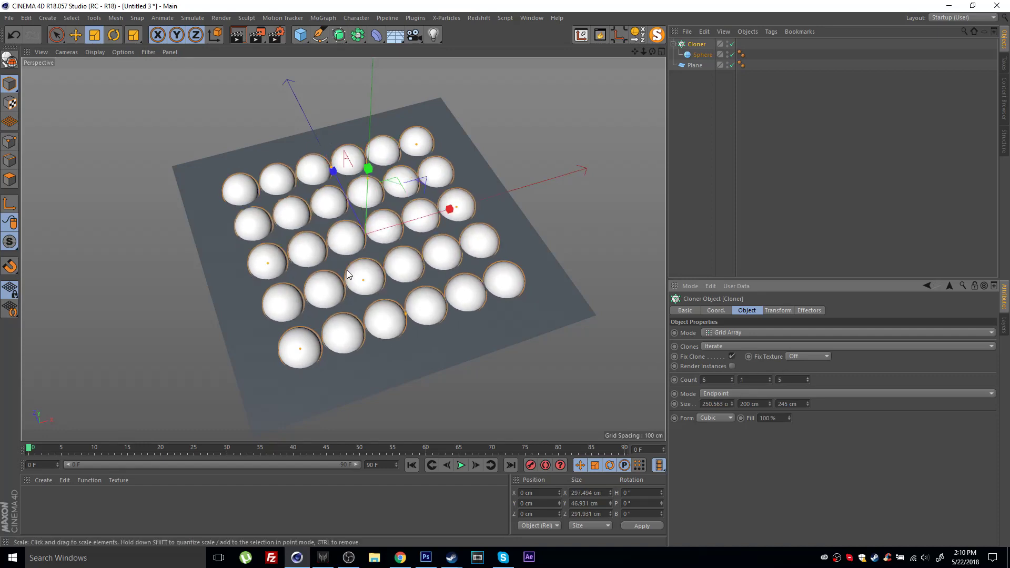
Create a Boole containing the plane above the cloner so that the spheres cut holes in the plane.
{"action": "mouse_move", "coordinate": [346, 270]}
{"action": "left_mouse_down", "text": "alt"}
{"action": "mouse_move", "coordinate": [317, 333]}
{"action": "mouse_move", "coordinate": [358, 273]}
{"action": "left_mouse_up", "text": "alt"}
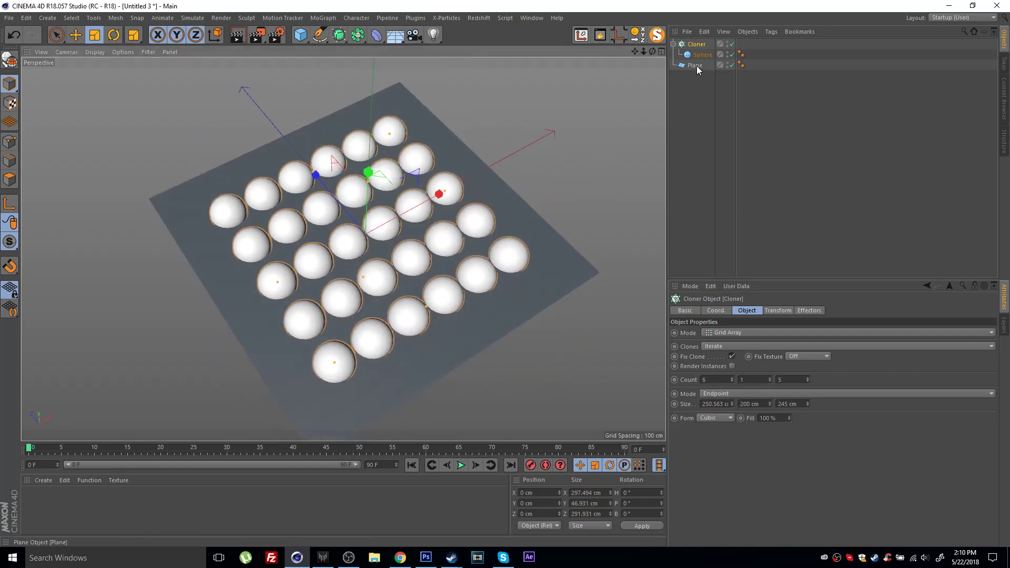
{"action": "left_click", "coordinate": [356, 36]}
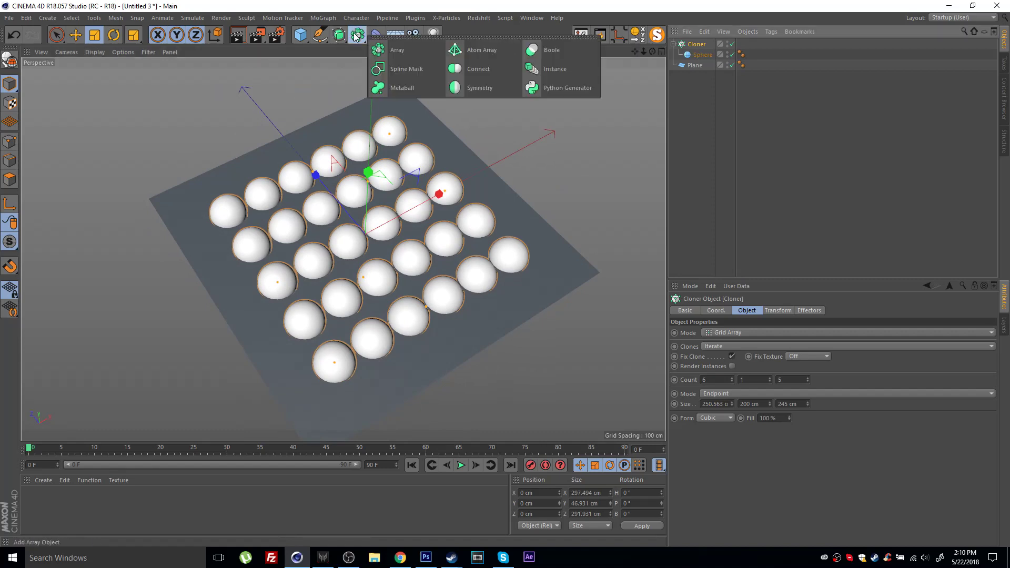
{"action": "left_click", "coordinate": [542, 50], "text": "alt"}
{"action": "left_click_drag", "start_coordinate": [696, 75], "coordinate": [697, 51]}
{"action": "left_click_drag", "start_coordinate": [416, 203], "coordinate": [329, 221], "text": "alt"}
Enlarge the cloner's grid to about 309 cm in X and 274 cm in Z to spread the holes.
{"action": "left_click", "coordinate": [701, 66]}
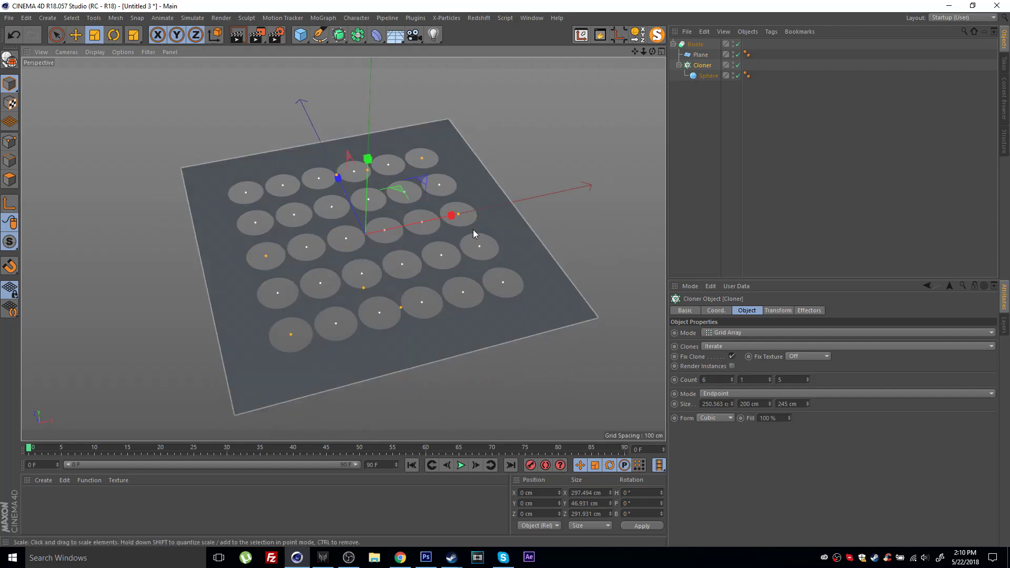
{"action": "left_click_drag", "start_coordinate": [463, 215], "coordinate": [480, 211]}
{"action": "left_click_drag", "start_coordinate": [349, 227], "coordinate": [374, 207], "text": "alt"}
{"action": "scroll", "coordinate": [350, 200], "scroll_direction": "up", "scroll_amount": 3}
{"action": "left_click_drag", "start_coordinate": [314, 249], "coordinate": [251, 318]}
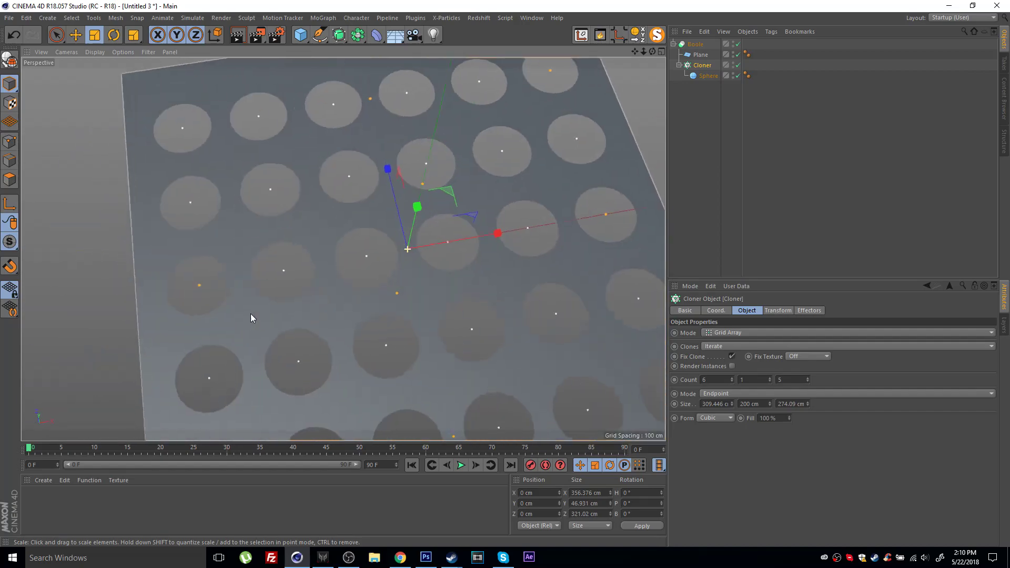
Wrap the Boole object in a Cloth Surface.
{"action": "left_click", "coordinate": [697, 44]}
{"action": "mouse_move", "coordinate": [341, 225]}
{"action": "left_mouse_down", "text": "alt"}
{"action": "mouse_move", "coordinate": [366, 223]}
{"action": "mouse_move", "coordinate": [353, 169]}
{"action": "mouse_move", "coordinate": [338, 244]}
{"action": "left_mouse_up", "text": "alt"}
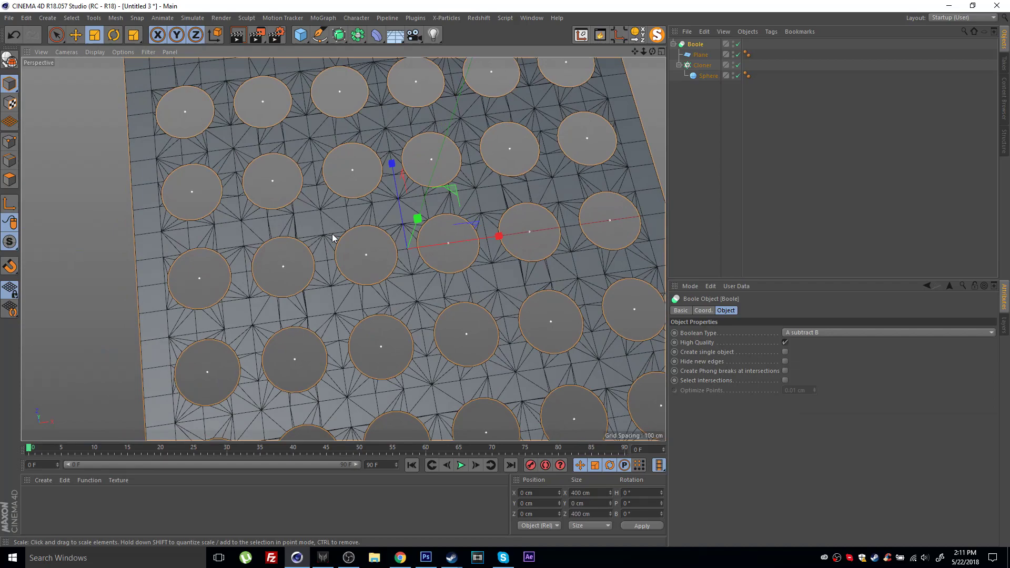
{"action": "right_click_drag", "start_coordinate": [356, 230], "coordinate": [500, 211], "text": "alt"}
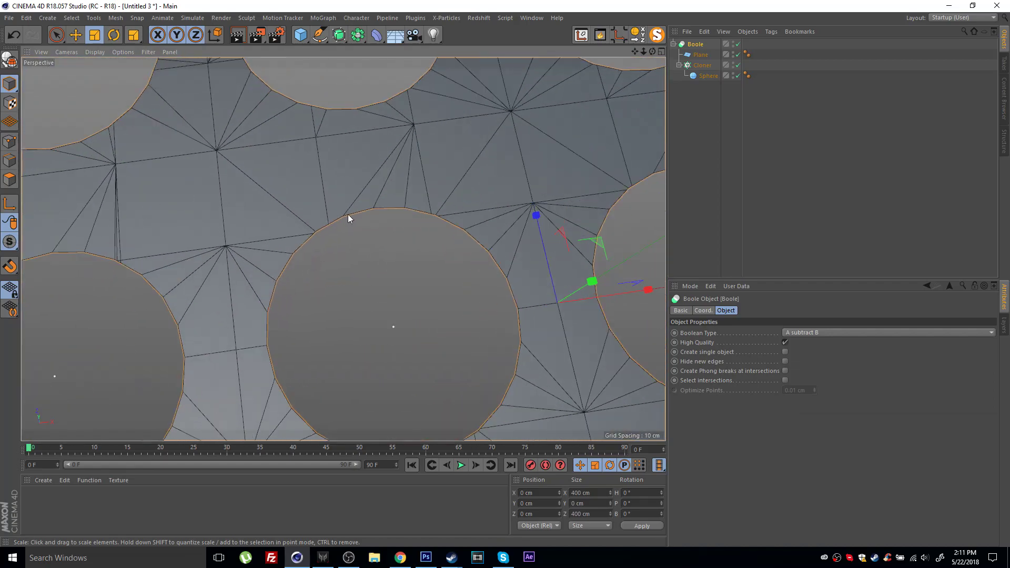
{"action": "right_click_drag", "start_coordinate": [408, 185], "coordinate": [370, 214], "text": "alt"}
{"action": "left_click_drag", "start_coordinate": [371, 215], "coordinate": [366, 193], "text": "alt"}
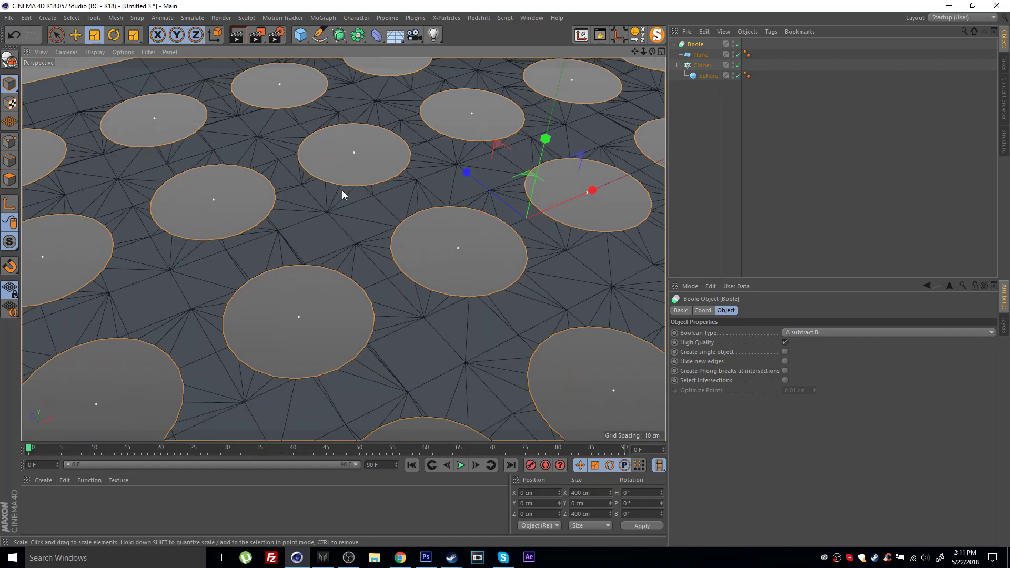
{"action": "scroll", "coordinate": [341, 187], "scroll_direction": "down", "scroll_amount": 5}
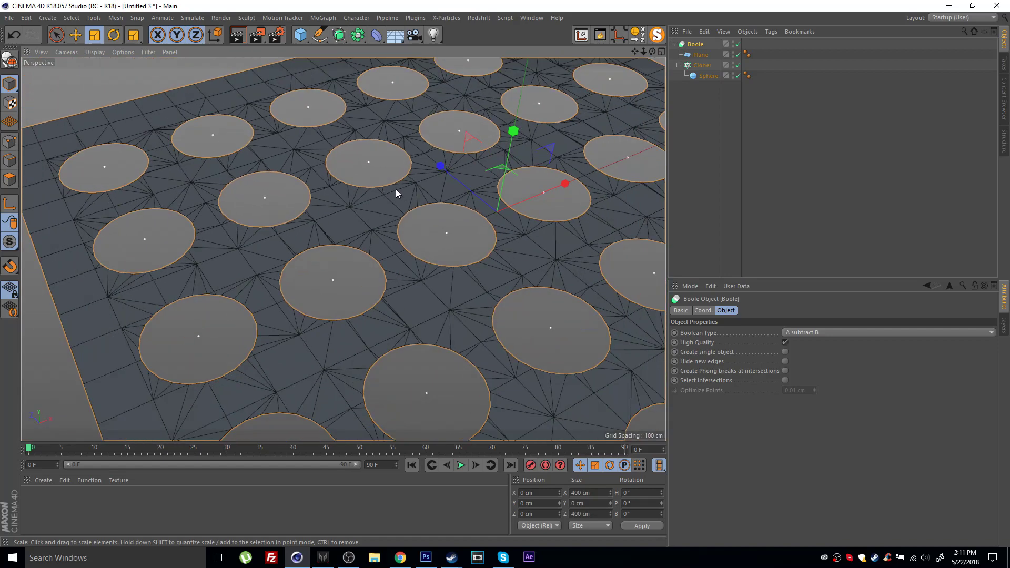
{"action": "left_click", "coordinate": [192, 17]}
{"action": "mouse_move", "coordinate": [196, 36]}
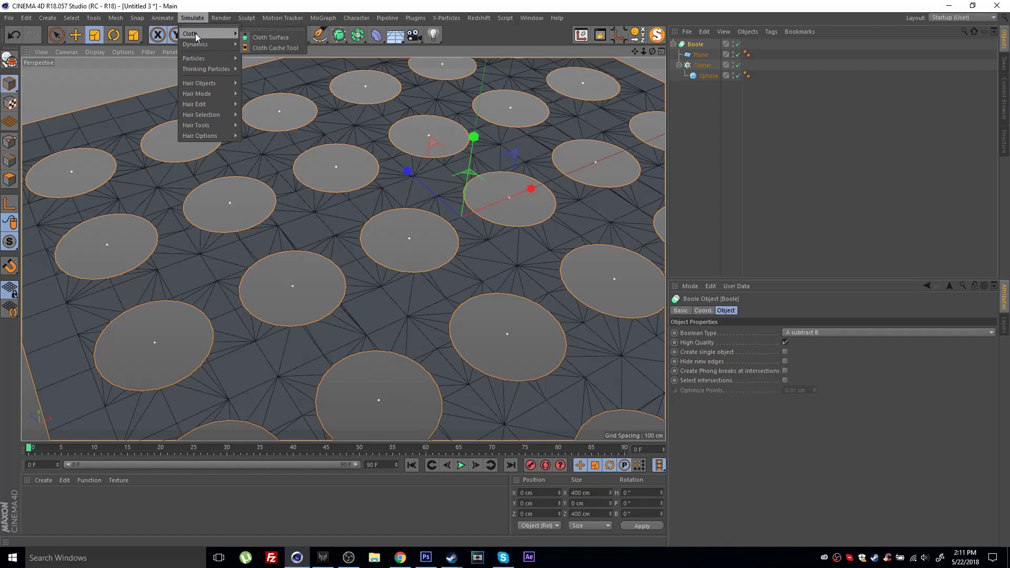
{"action": "left_click", "coordinate": [289, 39]}
Set the Cloth Surface to 0 subdivisions and a thickness of 15 cm.
{"action": "left_click_drag", "start_coordinate": [732, 332], "coordinate": [671, 333]}
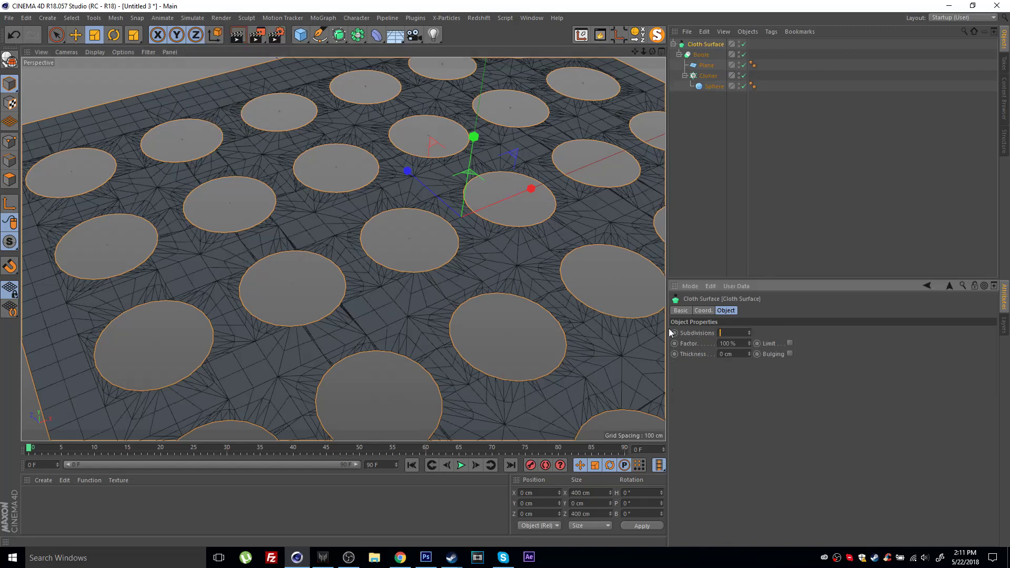
{"action": "type", "text": "0"}
{"action": "key", "text": "Return"}
{"action": "left_click_drag", "start_coordinate": [748, 354], "coordinate": [748, 346]}
{"action": "left_click_drag", "start_coordinate": [357, 205], "coordinate": [331, 206], "text": "alt"}
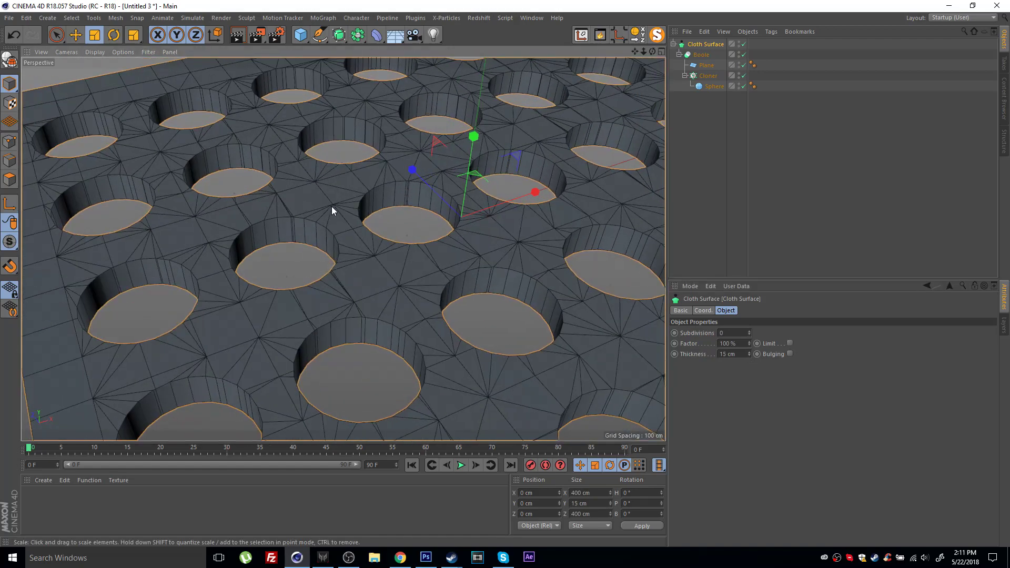
Examine the edge layout on the inner walls and around the rims of the thickened holes.
{"action": "right_click_drag", "start_coordinate": [332, 206], "coordinate": [402, 193], "text": "alt"}
{"action": "scroll", "coordinate": [402, 197], "scroll_direction": "up", "scroll_amount": 8}
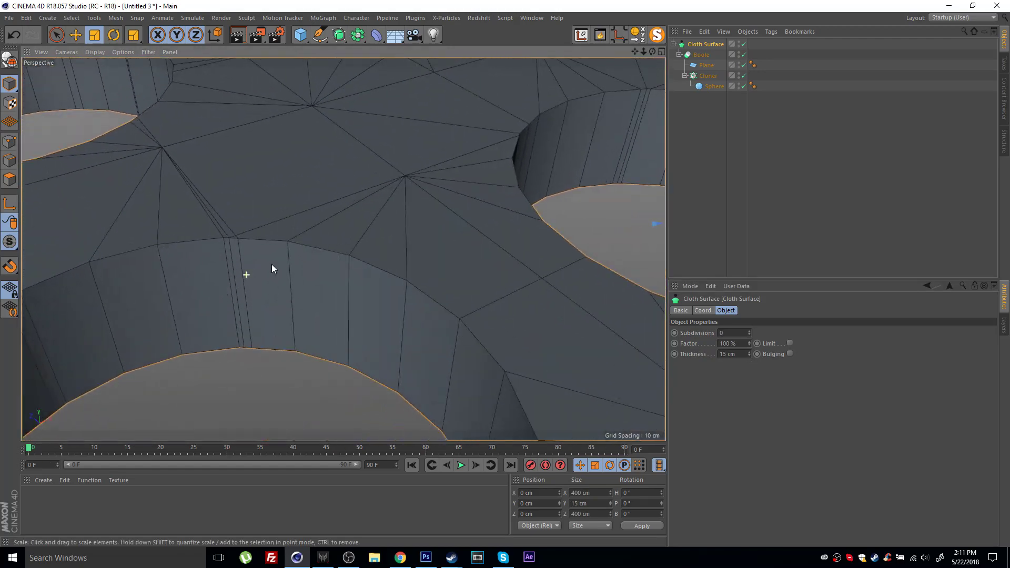
{"action": "right_click_drag", "start_coordinate": [264, 239], "coordinate": [160, 260], "text": "alt"}
{"action": "left_click_drag", "start_coordinate": [160, 260], "coordinate": [174, 192], "text": "alt"}
{"action": "right_click_drag", "start_coordinate": [174, 192], "coordinate": [208, 180], "text": "alt"}
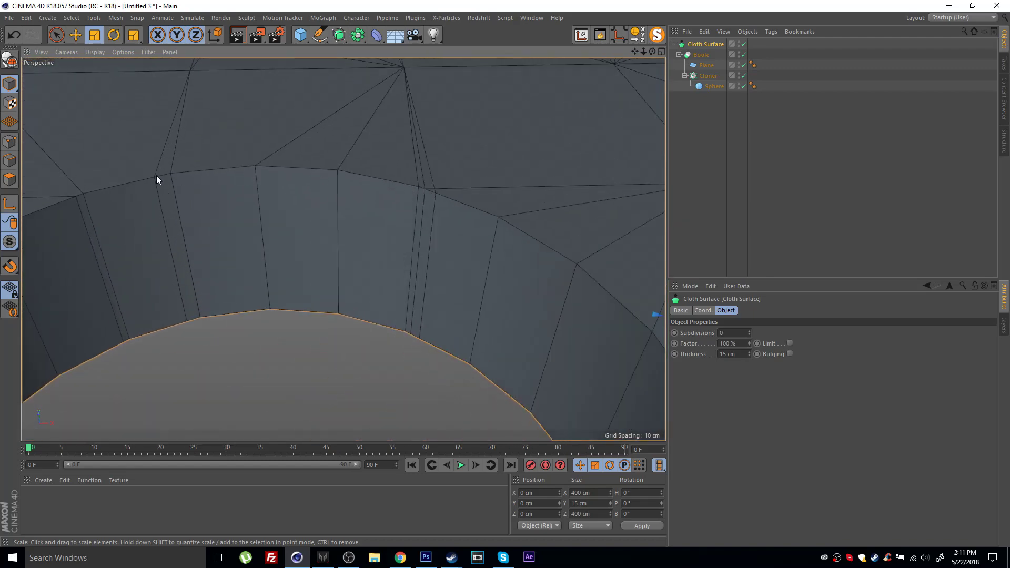
{"action": "scroll", "coordinate": [346, 203], "scroll_direction": "down", "scroll_amount": 10}
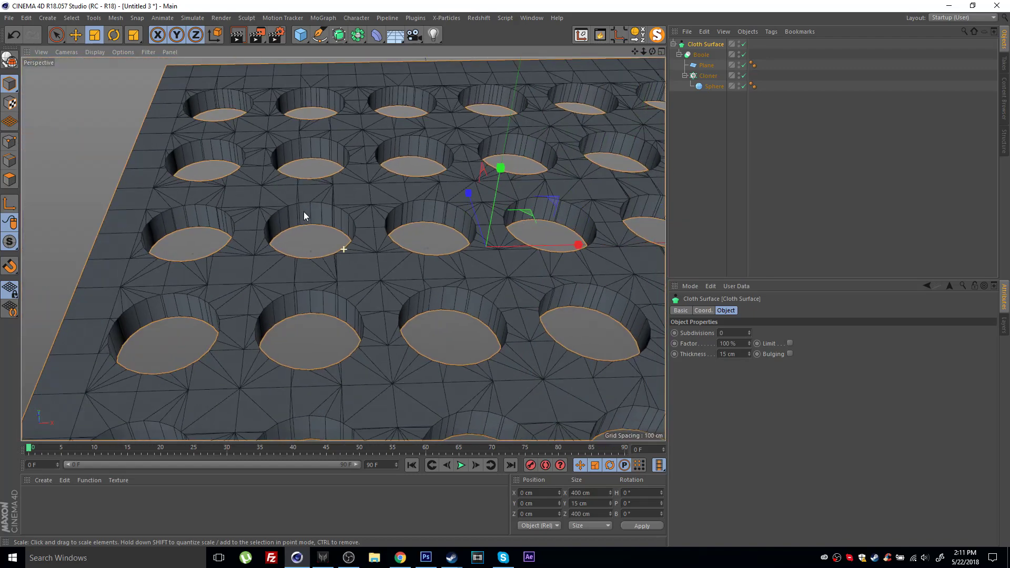
{"action": "left_click_drag", "start_coordinate": [304, 216], "coordinate": [396, 205], "text": "alt"}
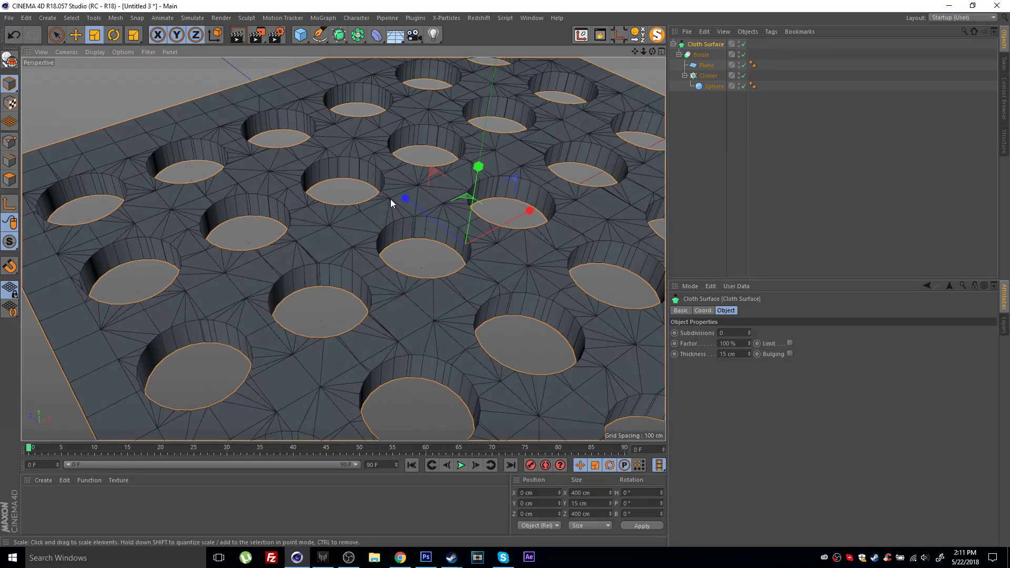
{"action": "left_click_drag", "start_coordinate": [390, 189], "coordinate": [353, 167], "text": "alt"}
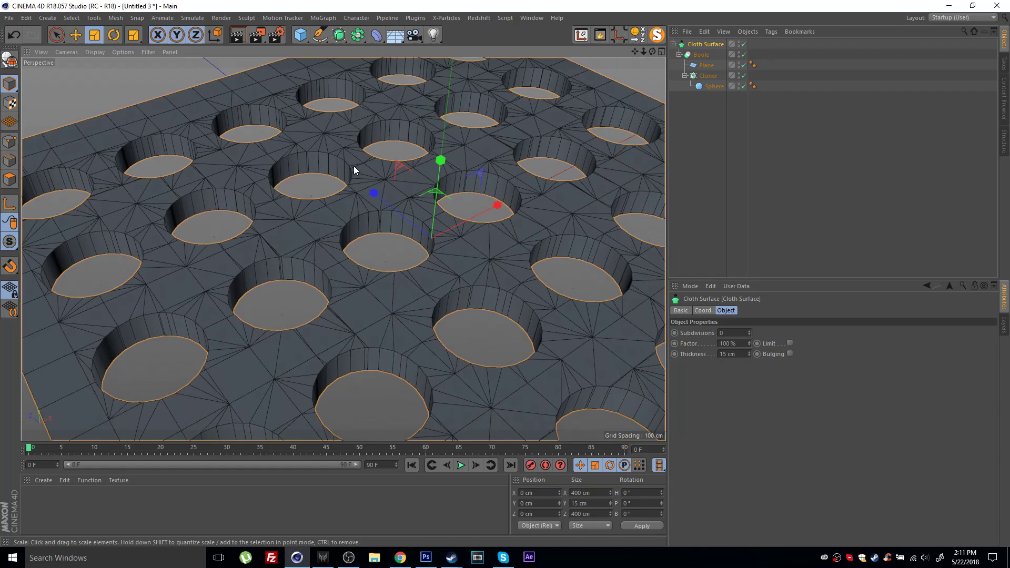
Wrap the Cloth Surface in a Subdivision Surface and check the smoothed holes.
{"action": "left_click", "coordinate": [342, 41]}
{"action": "left_click", "coordinate": [395, 45], "text": "alt"}
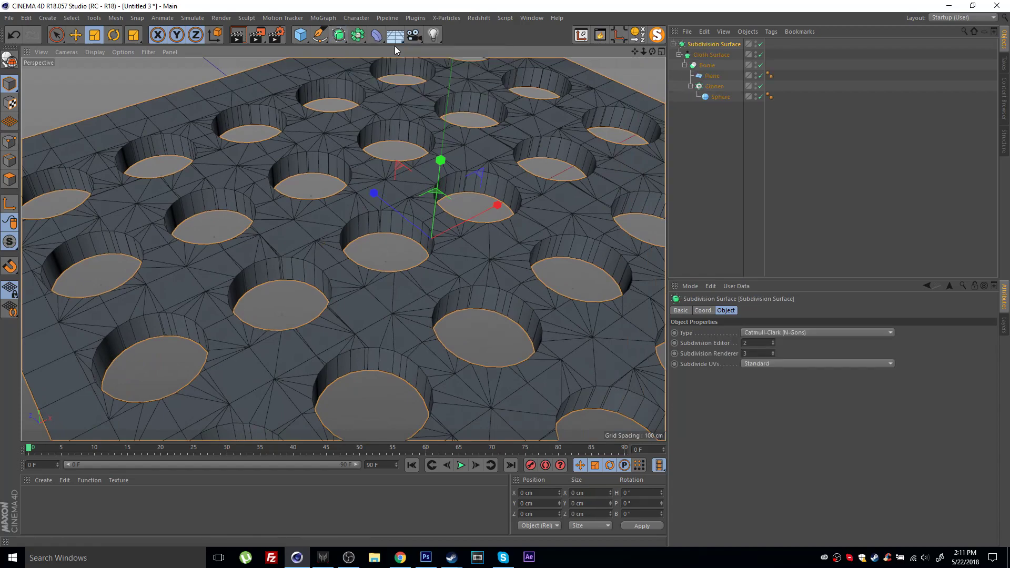
{"action": "left_click_drag", "start_coordinate": [383, 117], "coordinate": [352, 225], "text": "alt"}
{"action": "right_click_drag", "start_coordinate": [352, 222], "coordinate": [322, 235], "text": "alt"}
{"action": "left_click_drag", "start_coordinate": [343, 247], "coordinate": [310, 246], "text": "alt"}
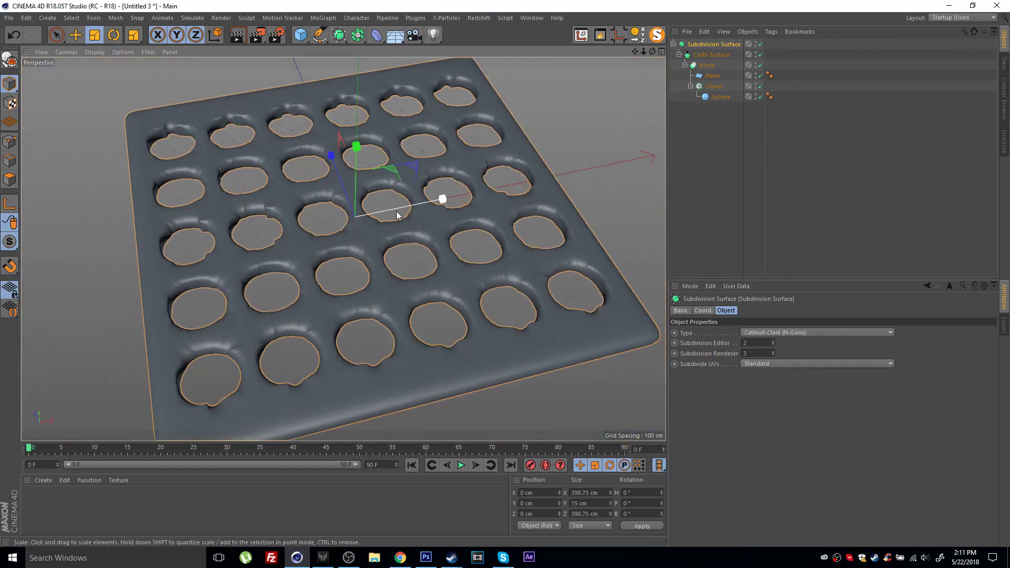
Delete the whole Subdivision Surface hierarchy and add a new plane primitive.
{"action": "left_click", "coordinate": [700, 42]}
{"action": "key", "text": "Delete"}
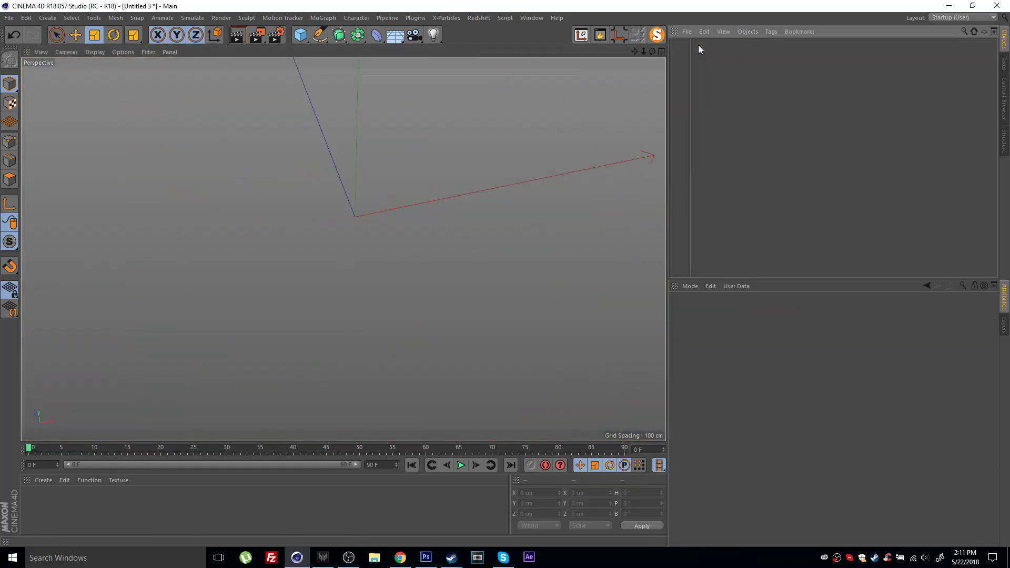
{"action": "left_click", "coordinate": [300, 35]}
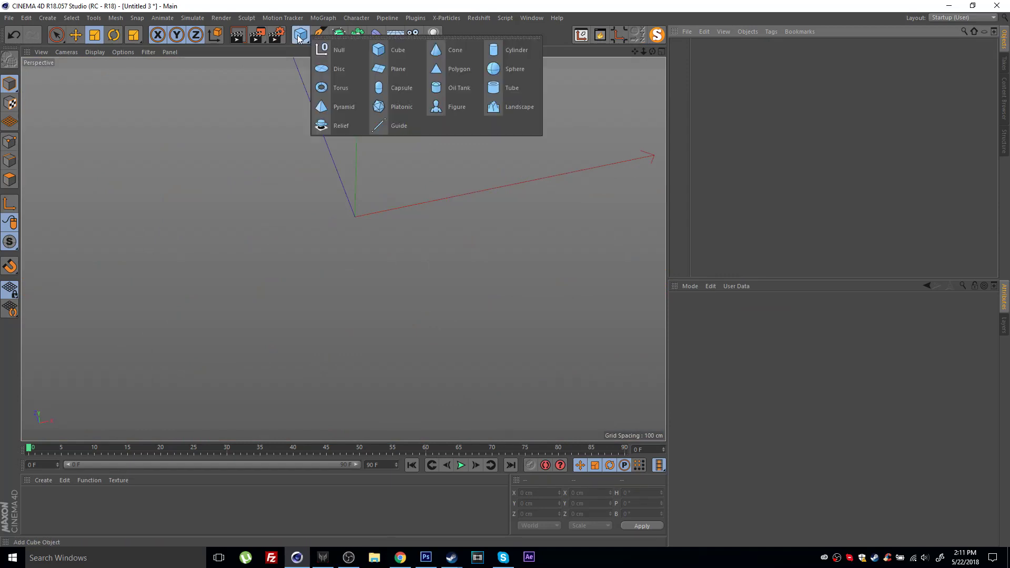
{"action": "left_click", "coordinate": [394, 67]}
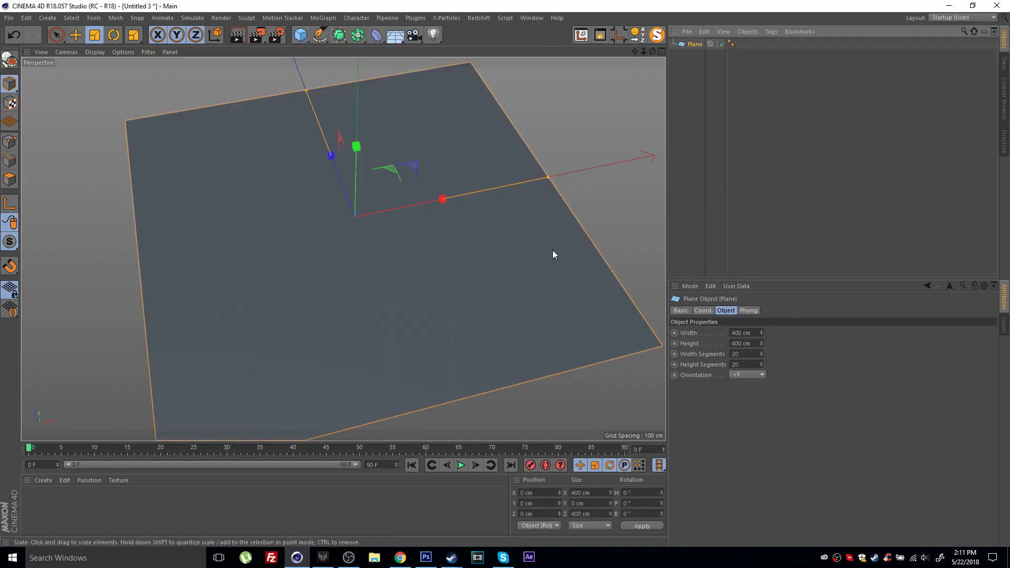
Set the plane's width segments and height segments to 2 each.
{"action": "left_click", "coordinate": [758, 356]}
{"action": "type", "text": "2"}
{"action": "key", "text": "Tab"}
{"action": "type", "text": "2"}
{"action": "key", "text": "Return"}
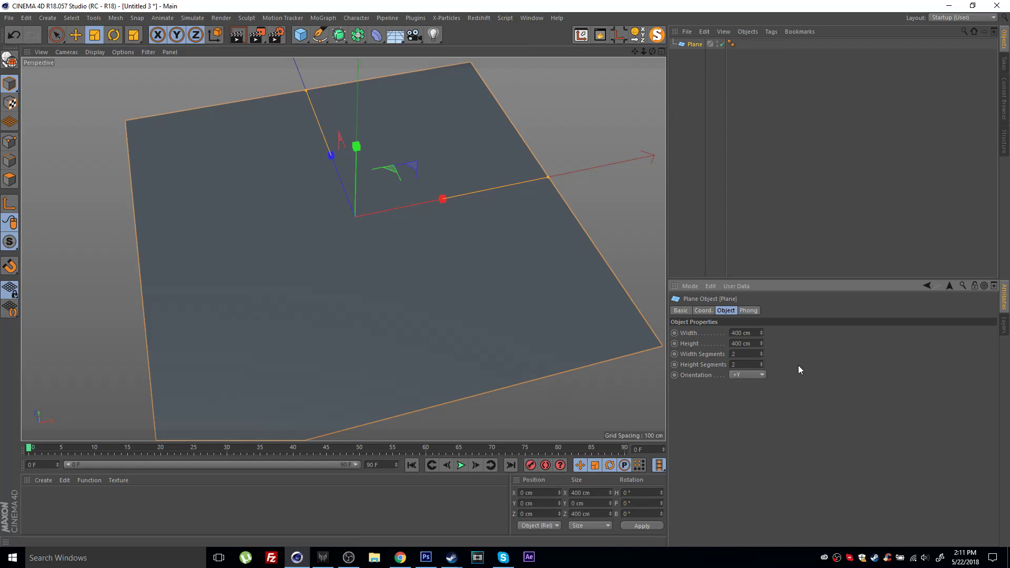
Switch the viewport to Gouraud Shading (Lines) and convert the plane into an editable polygon object.
{"action": "mouse_move", "coordinate": [374, 213]}
{"action": "left_mouse_down", "text": "alt"}
{"action": "mouse_move", "coordinate": [387, 166]}
{"action": "mouse_move", "coordinate": [382, 180]}
{"action": "left_mouse_up", "text": "alt"}
{"action": "key", "text": "n"}
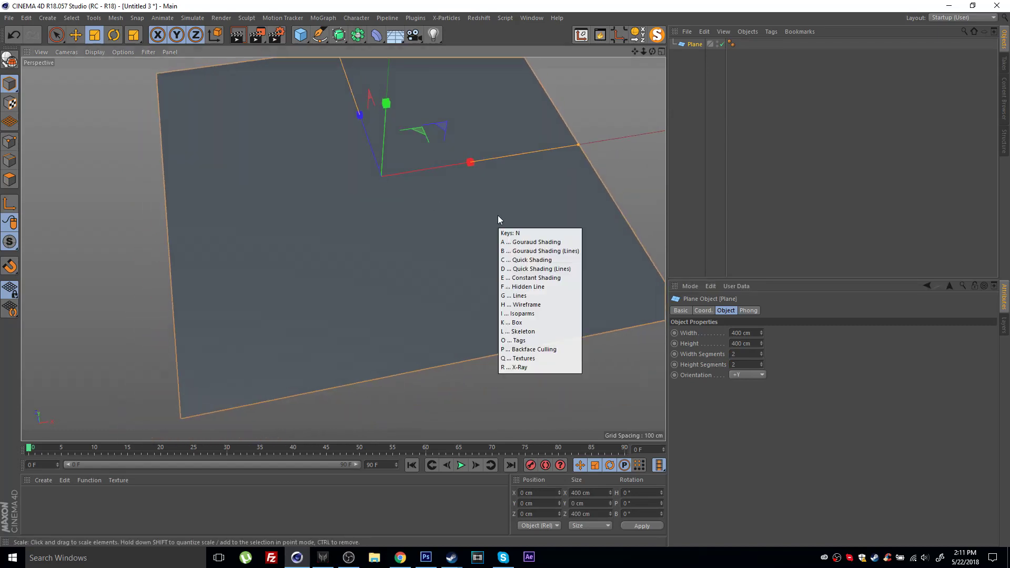
{"action": "key", "text": "b"}
{"action": "key", "text": "c"}
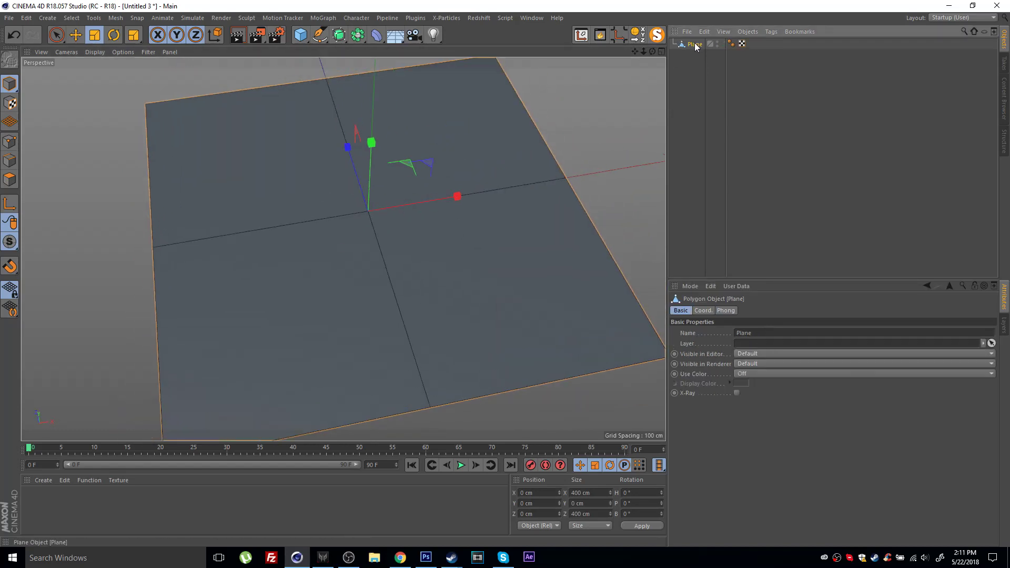
{"action": "left_click_drag", "start_coordinate": [404, 185], "coordinate": [398, 206], "text": "alt"}
{"action": "right_click_drag", "start_coordinate": [398, 206], "coordinate": [361, 212], "text": "alt"}
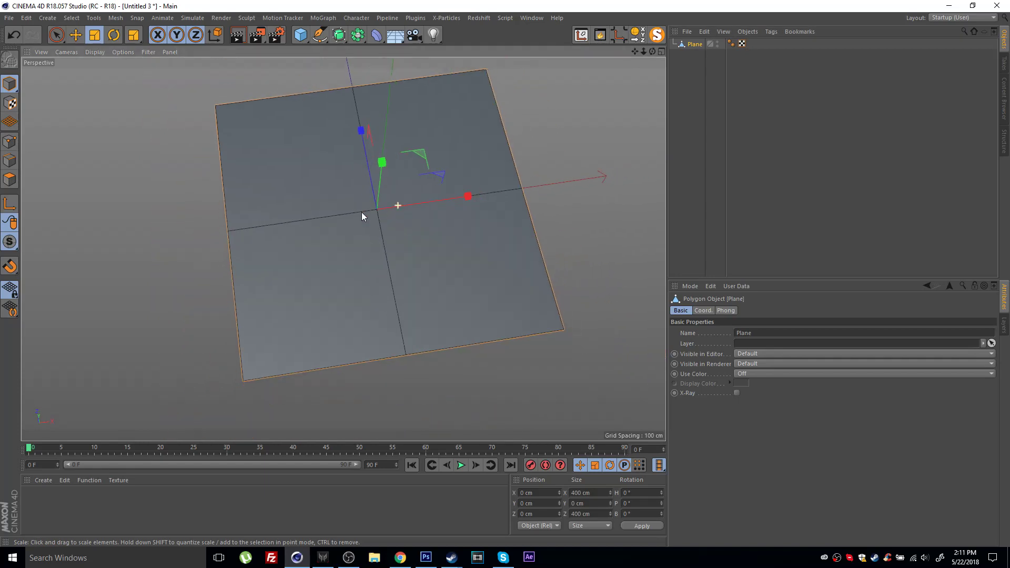
In point mode, cut the plane along both diagonals from corner to corner with the Line Cut tool.
{"action": "key", "text": "Return"}
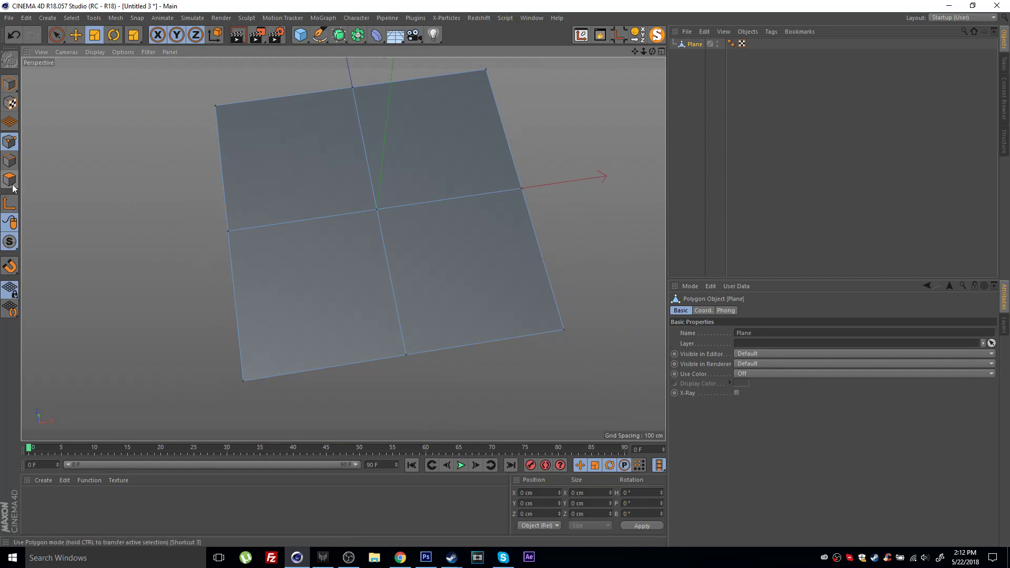
{"action": "key", "text": "m"}
{"action": "key", "text": "k"}
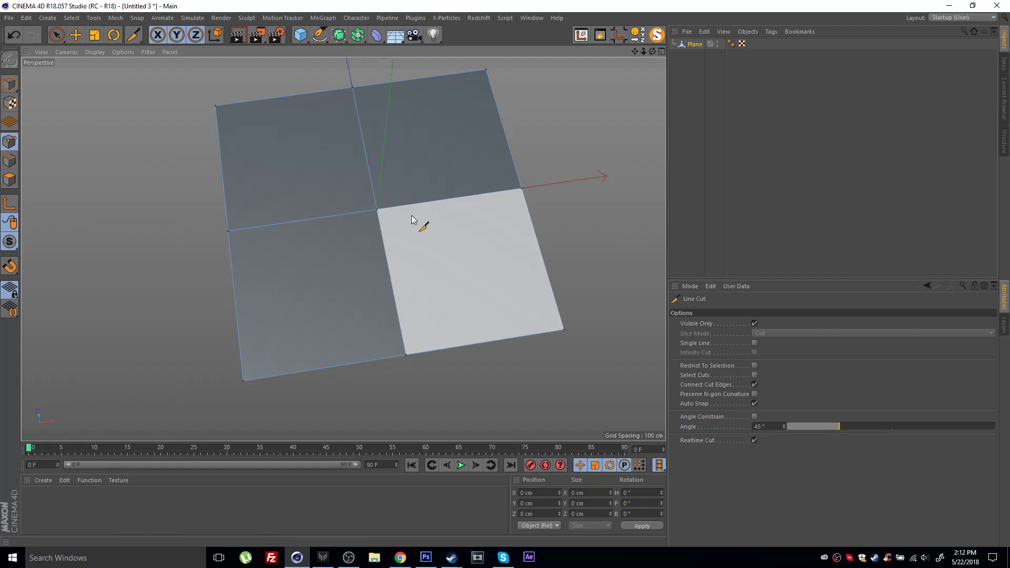
{"action": "left_click_drag", "start_coordinate": [411, 216], "coordinate": [208, 375], "text": "alt"}
{"action": "left_click", "coordinate": [216, 379]}
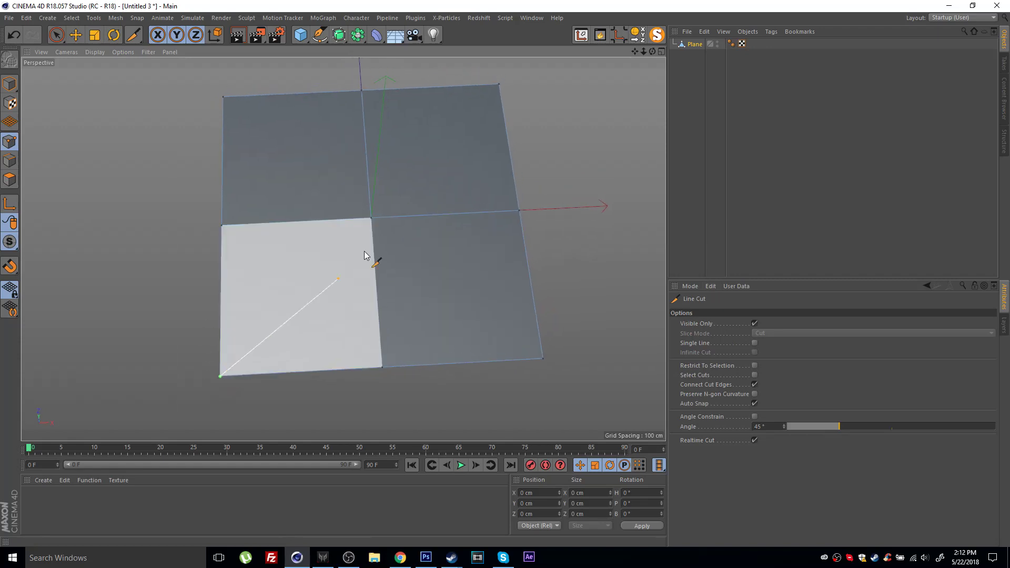
{"action": "left_click", "coordinate": [499, 85]}
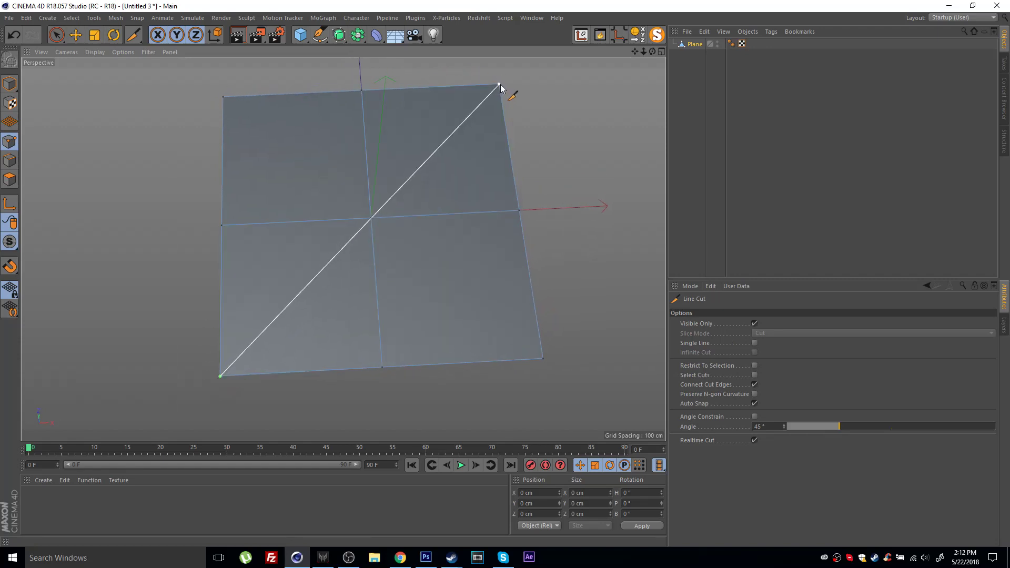
{"action": "left_click", "coordinate": [223, 97]}
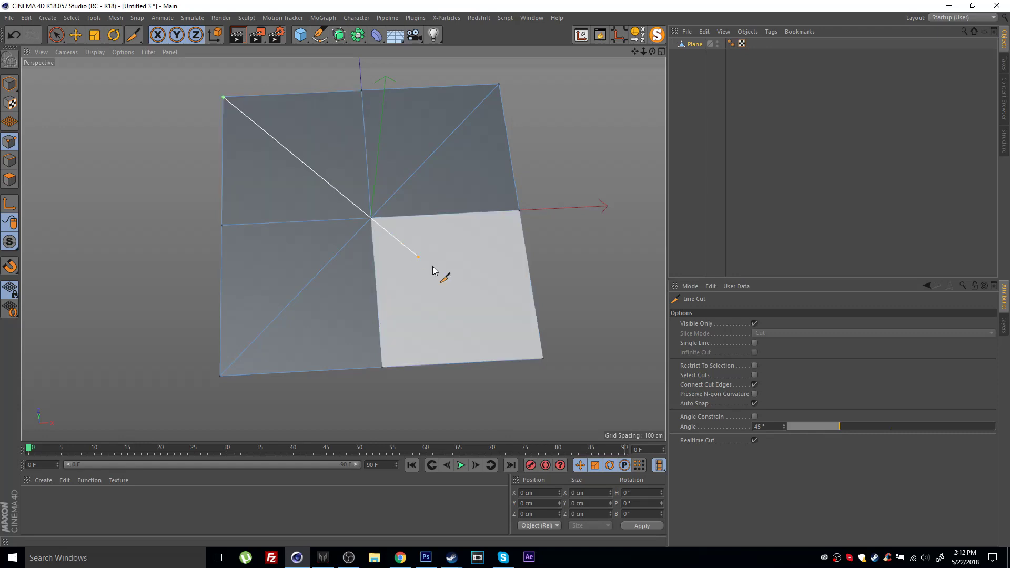
{"action": "left_click", "coordinate": [543, 358]}
{"action": "key", "text": "e"}
Bevel the plane's centre point with an offset of about 155 cm and subdivision 0 to form an octagon.
{"action": "left_click_drag", "start_coordinate": [351, 234], "coordinate": [366, 216], "text": "alt"}
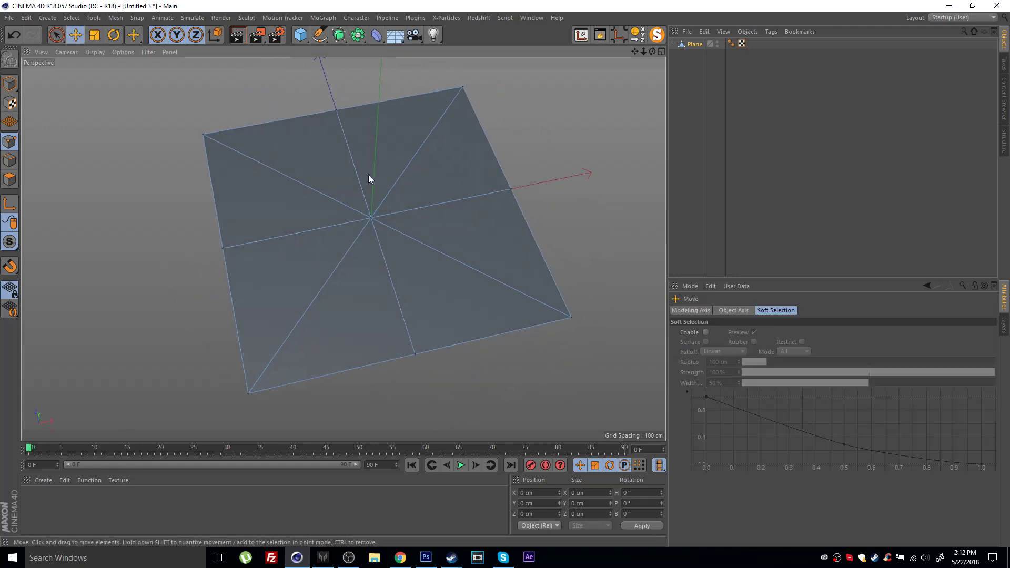
{"action": "left_click", "coordinate": [370, 218]}
{"action": "left_click_drag", "start_coordinate": [375, 220], "coordinate": [365, 226], "text": "alt"}
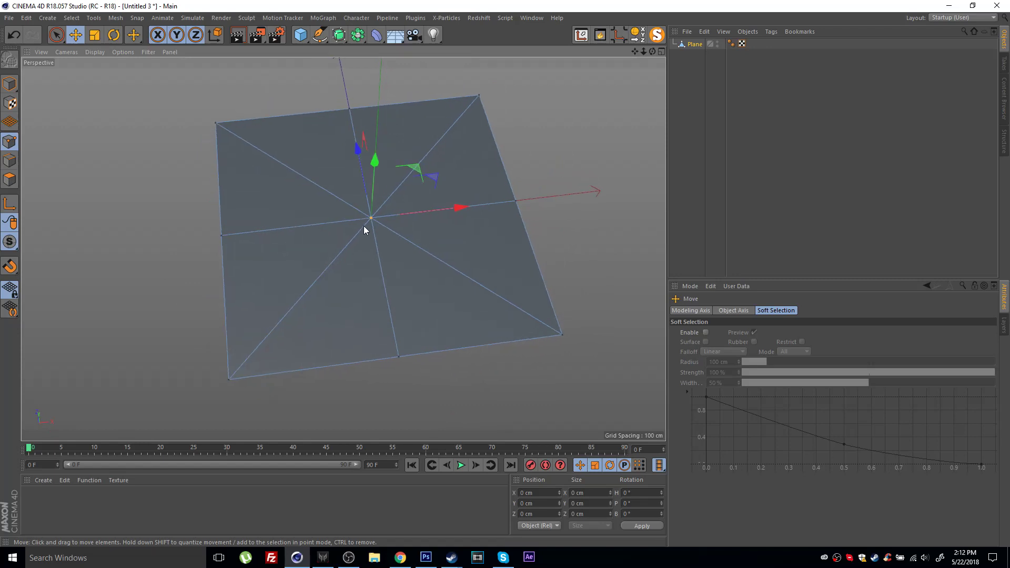
{"action": "key", "text": "m"}
{"action": "key", "text": "s"}
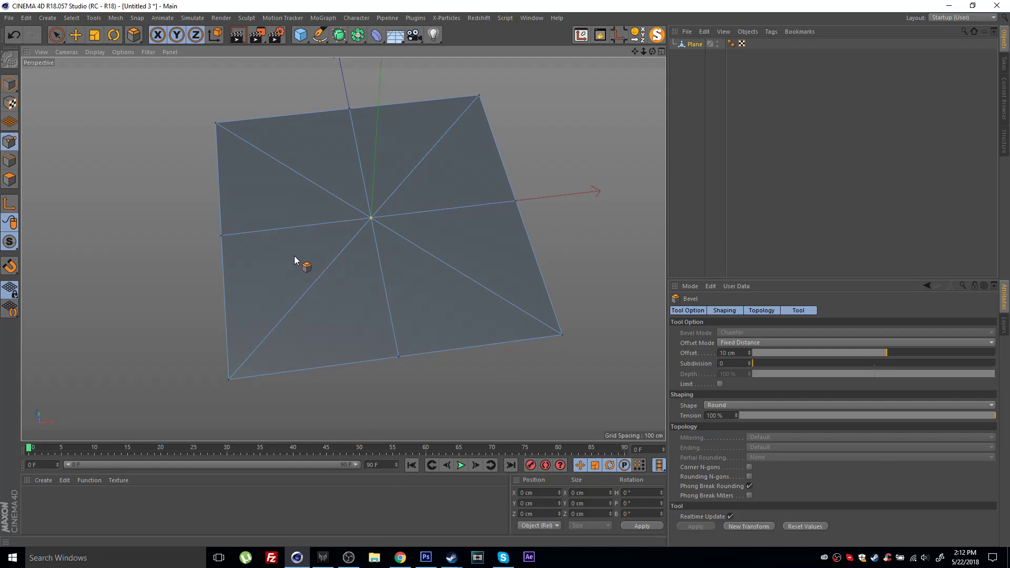
{"action": "left_click_drag", "start_coordinate": [294, 255], "coordinate": [431, 257]}
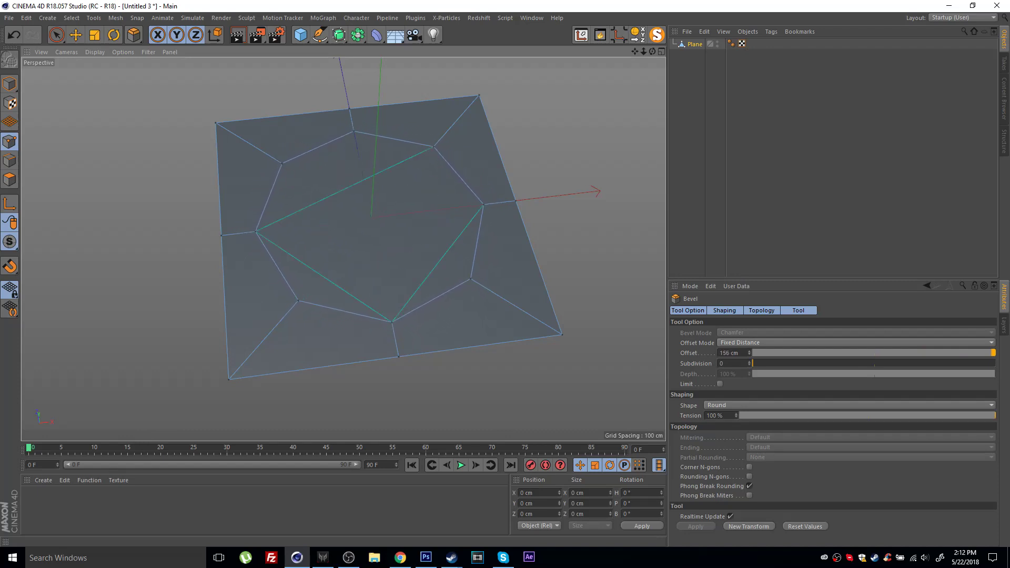
Delete the octagonal polygon in the middle of the plane to open a hole.
{"action": "key", "text": "Return"}
{"action": "key", "text": "Return"}
{"action": "left_click", "coordinate": [304, 134]}
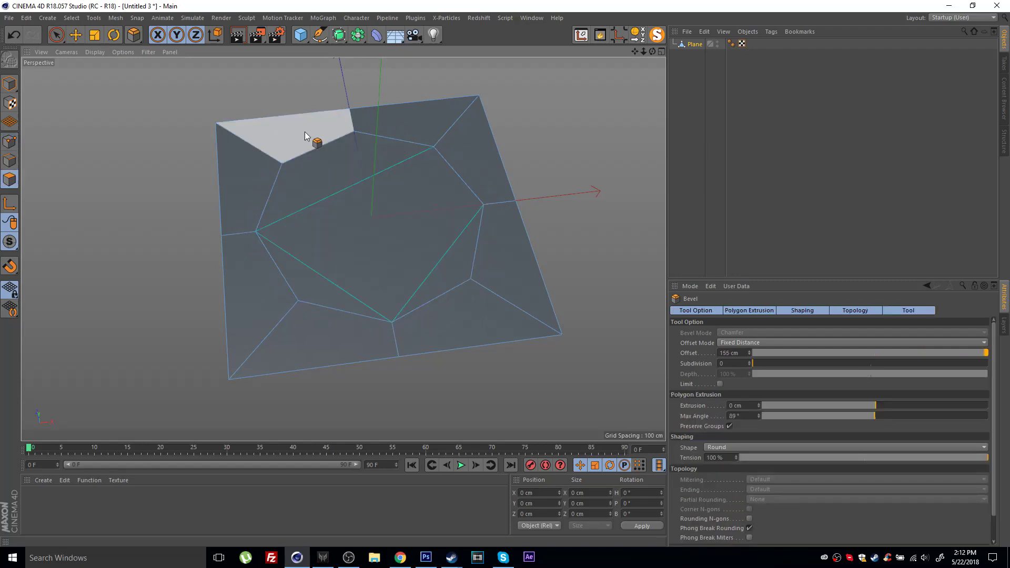
{"action": "left_click", "coordinate": [412, 187]}
{"action": "key", "text": "e"}
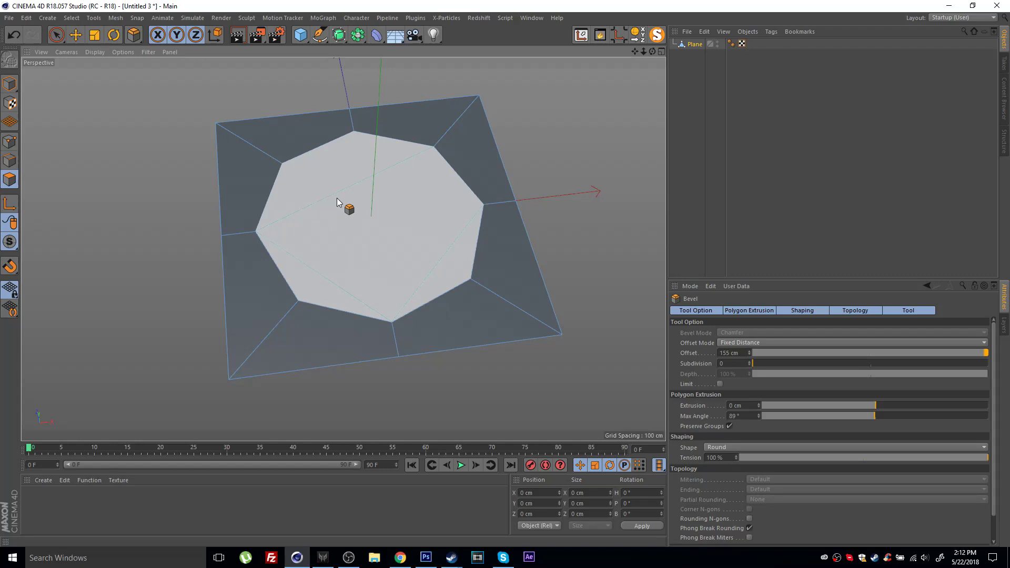
{"action": "left_click", "coordinate": [175, 179]}
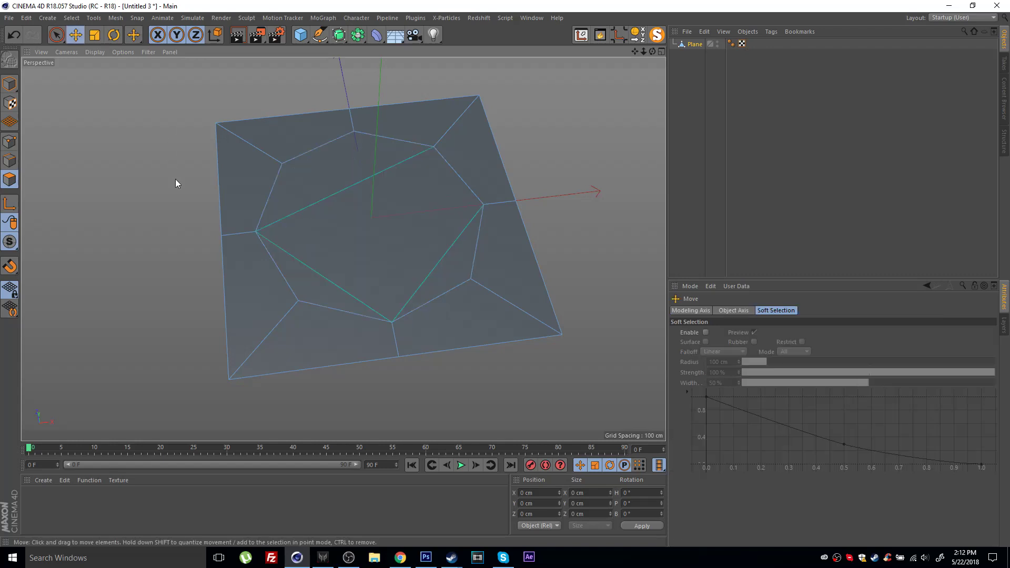
{"action": "left_click", "coordinate": [365, 235]}
{"action": "key", "text": "Delete"}
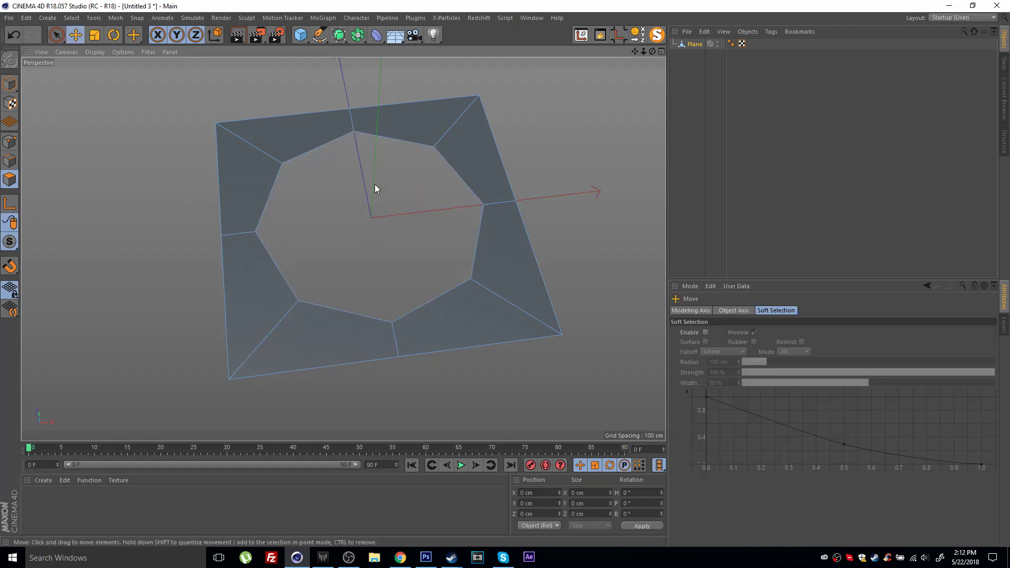
Wrap the plane in a Subdivision Surface and view the smoothed hole in Gouraud shading without lines.
{"action": "middle_click_drag", "start_coordinate": [383, 159], "coordinate": [373, 191], "text": "alt"}
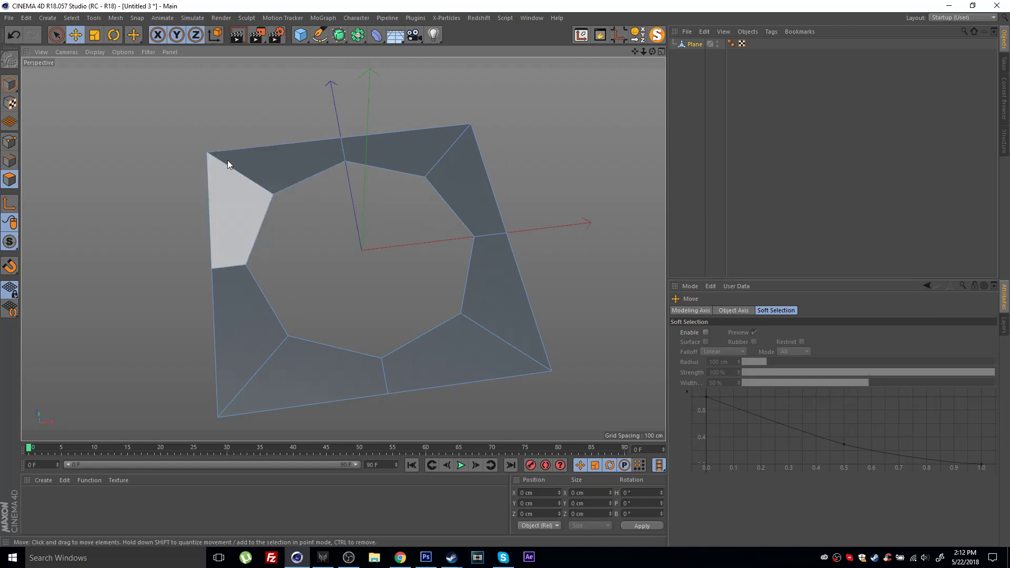
{"action": "key", "text": "Return"}
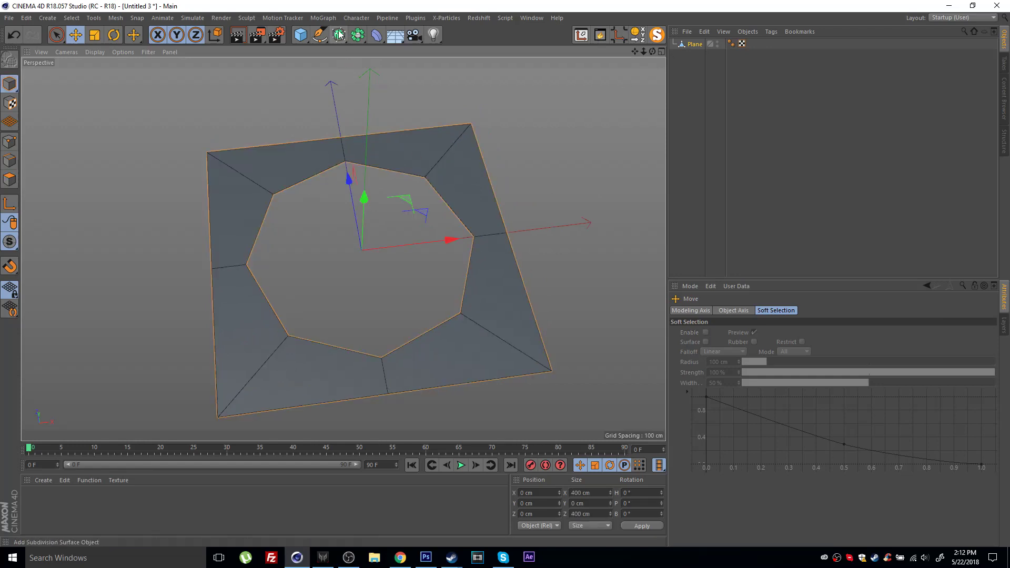
{"action": "left_click_drag", "start_coordinate": [339, 34], "coordinate": [389, 55], "text": "alt"}
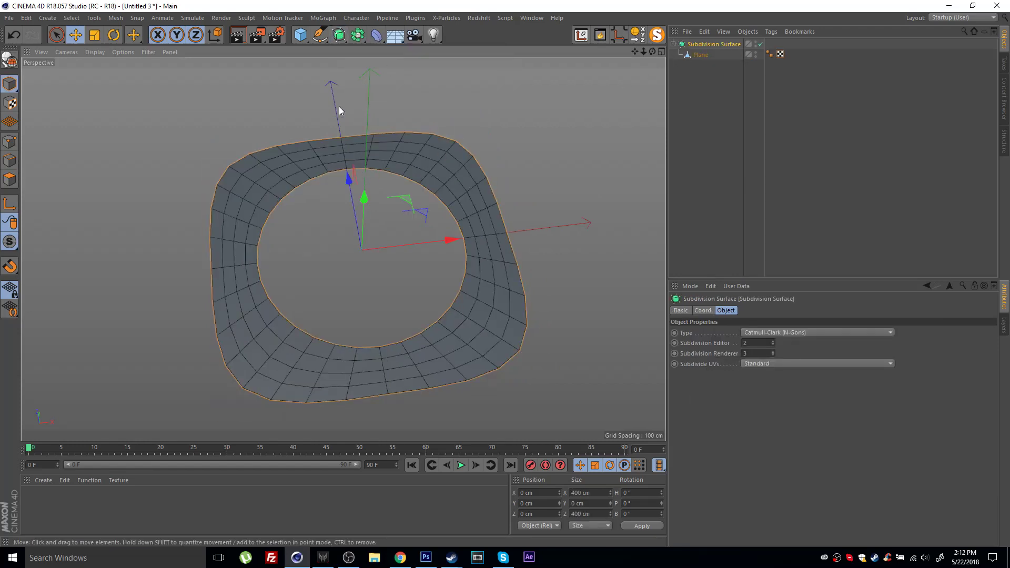
{"action": "key", "text": "n"}
{"action": "key", "text": "a"}
{"action": "mouse_move", "coordinate": [347, 175]}
{"action": "left_mouse_down", "text": "alt"}
{"action": "mouse_move", "coordinate": [320, 261]}
{"action": "mouse_move", "coordinate": [332, 240]}
{"action": "left_mouse_up", "text": "alt"}
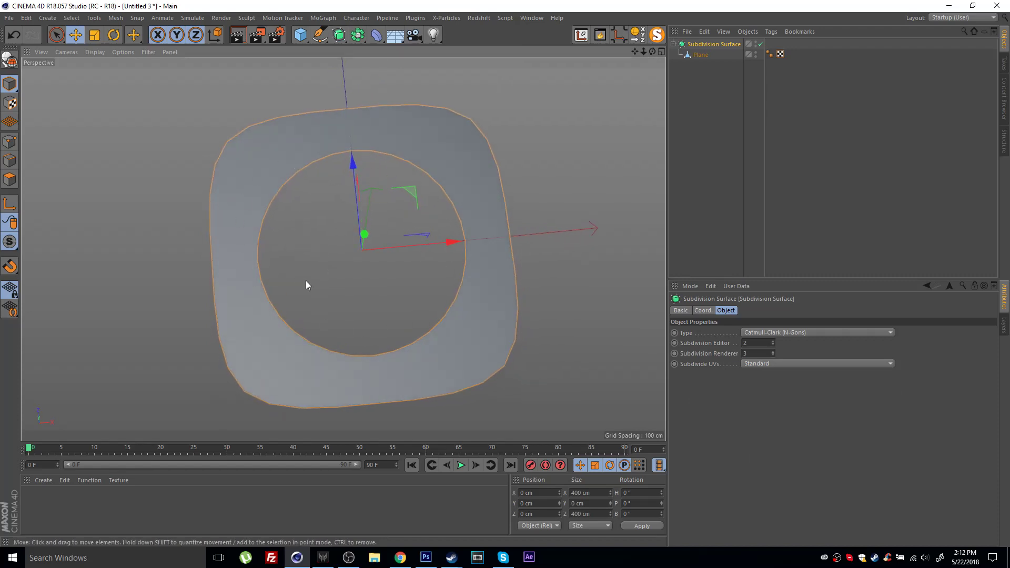
{"action": "left_click_drag", "start_coordinate": [306, 285], "coordinate": [327, 175], "text": "alt"}
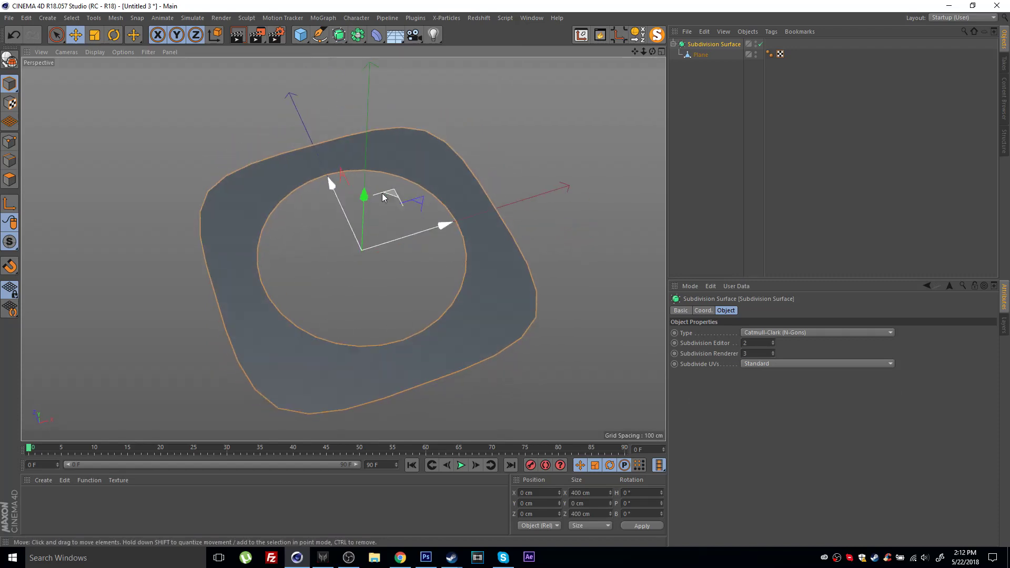
Set the Subdivision Surface's editor subdivision to 3 and check the hole with and without wireframe lines.
{"action": "left_click", "coordinate": [773, 342]}
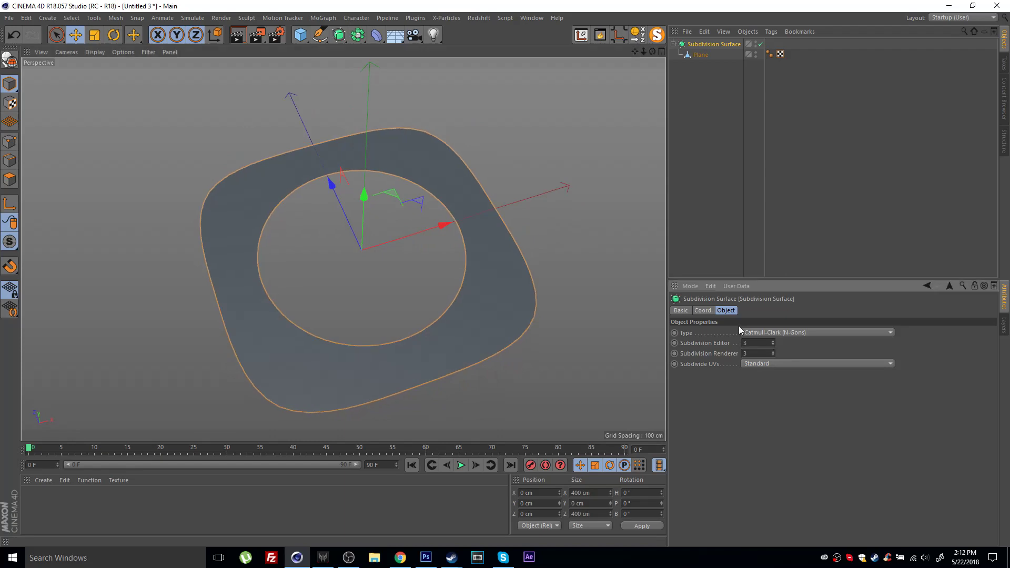
{"action": "left_click_drag", "start_coordinate": [390, 216], "coordinate": [358, 236], "text": "alt"}
{"action": "key", "text": "n"}
{"action": "key", "text": "b"}
{"action": "right_click_drag", "start_coordinate": [354, 161], "coordinate": [420, 180], "text": "alt"}
{"action": "left_click_drag", "start_coordinate": [420, 180], "coordinate": [402, 142], "text": "alt"}
{"action": "key", "text": "n"}
{"action": "key", "text": "a"}
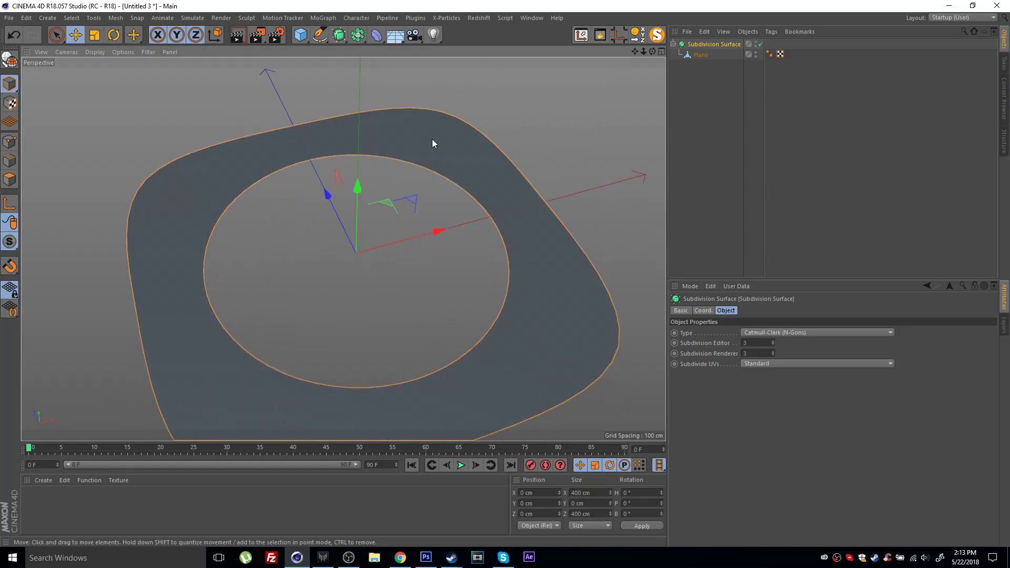
Take the plane out of the Subdivision Surface and delete the empty Subdivision Surface.
{"action": "left_click", "coordinate": [703, 55]}
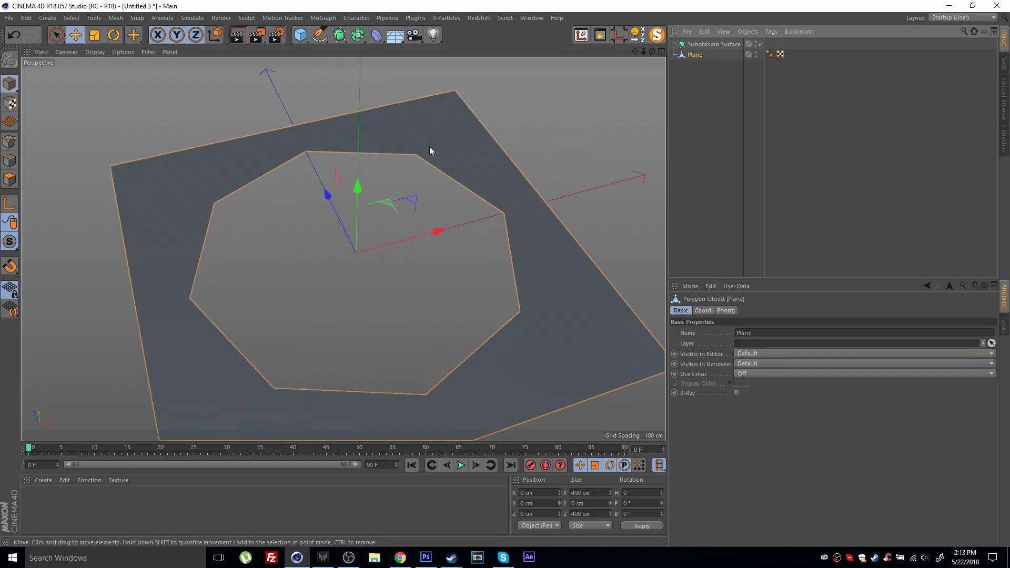
{"action": "left_click_drag", "start_coordinate": [429, 147], "coordinate": [373, 166], "text": "alt"}
{"action": "left_click", "coordinate": [706, 46]}
{"action": "key", "text": "Delete"}
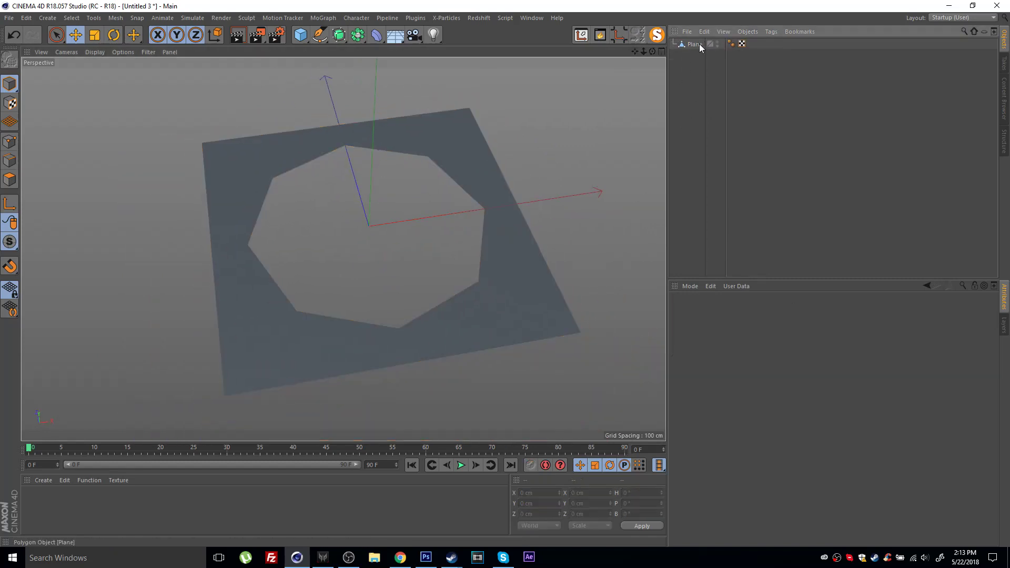
Place the plane inside a MoGraph Cloner set to Grid Array mode, with a Y count of 1.
{"action": "left_click", "coordinate": [695, 44]}
{"action": "left_click_drag", "start_coordinate": [437, 152], "coordinate": [353, 192], "text": "alt"}
{"action": "middle_click_drag", "start_coordinate": [353, 191], "coordinate": [352, 192], "text": "alt"}
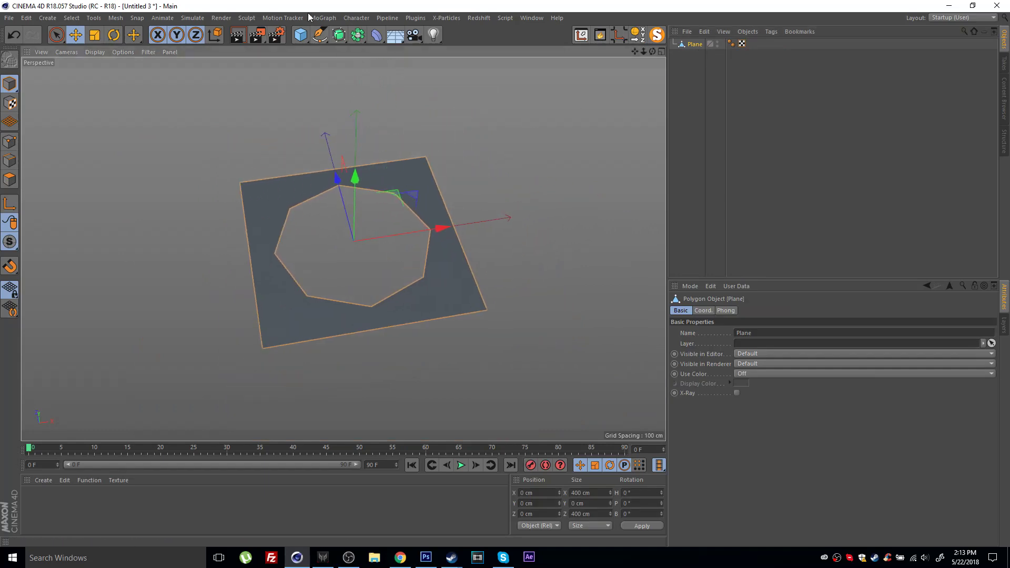
{"action": "left_click", "coordinate": [319, 17]}
{"action": "left_click", "coordinate": [341, 132], "text": "alt"}
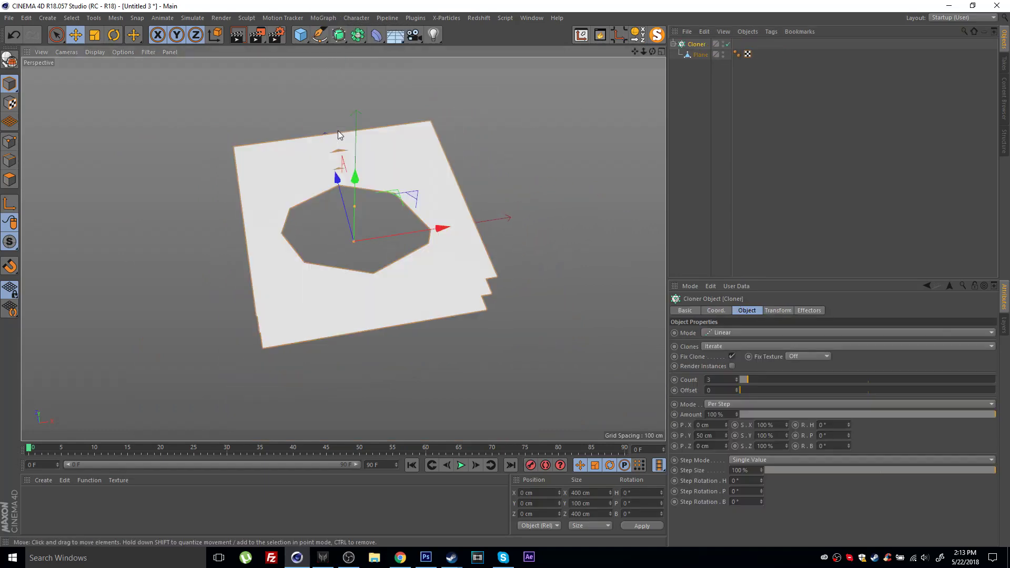
{"action": "left_click", "coordinate": [721, 332]}
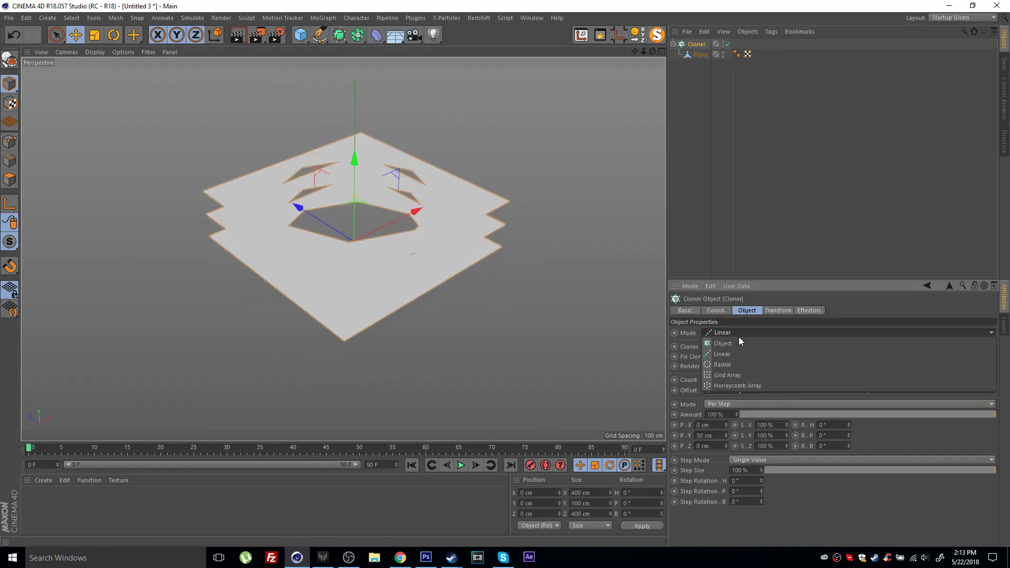
{"action": "left_click", "coordinate": [733, 374]}
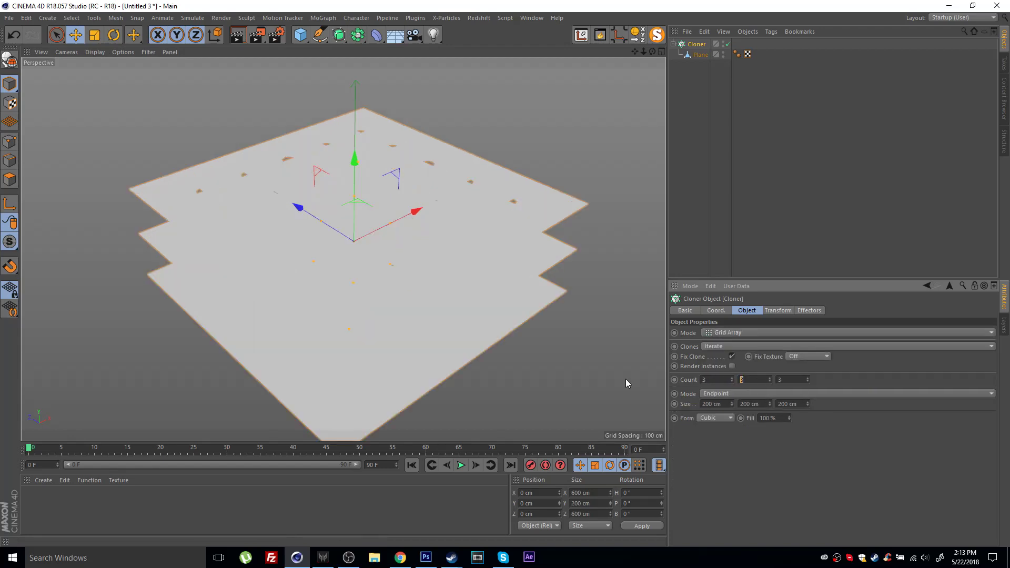
{"action": "type", "text": "1"}
{"action": "key", "text": "Return"}
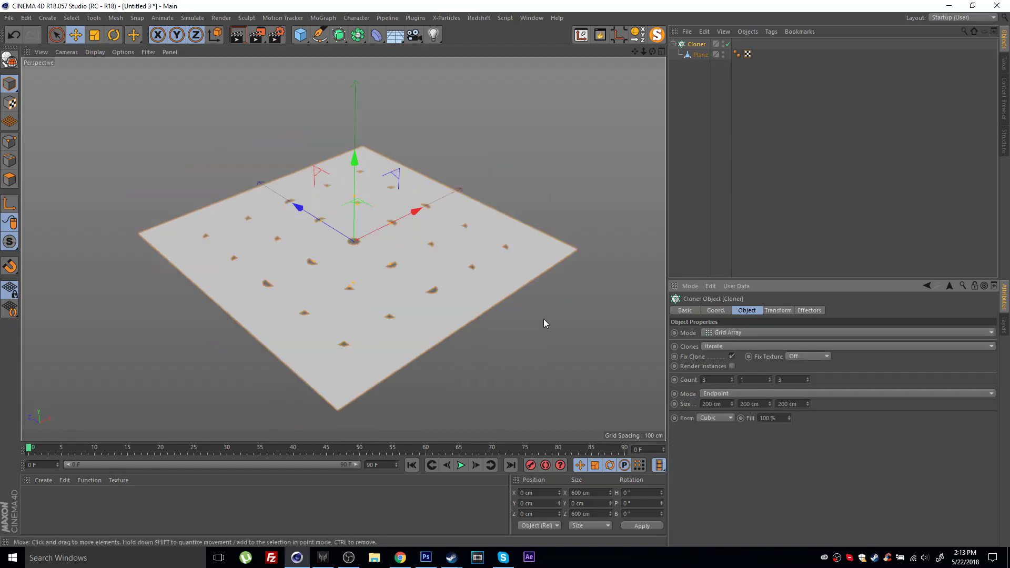
Widen the Cloner's grid along X by setting its X size to 800 cm.
{"action": "left_click_drag", "start_coordinate": [394, 238], "coordinate": [333, 253], "text": "alt"}
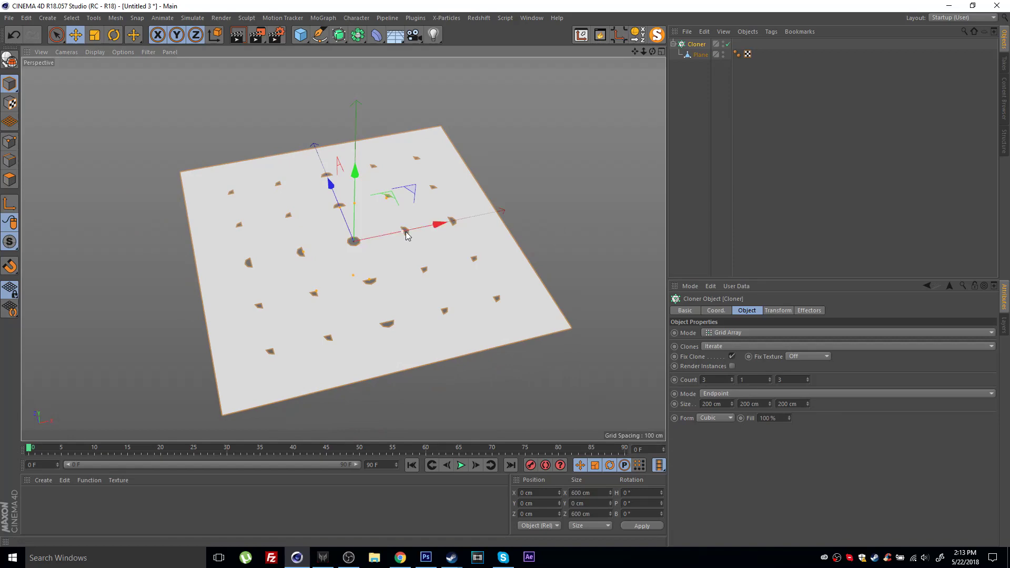
{"action": "left_click_drag", "start_coordinate": [406, 232], "coordinate": [510, 207]}
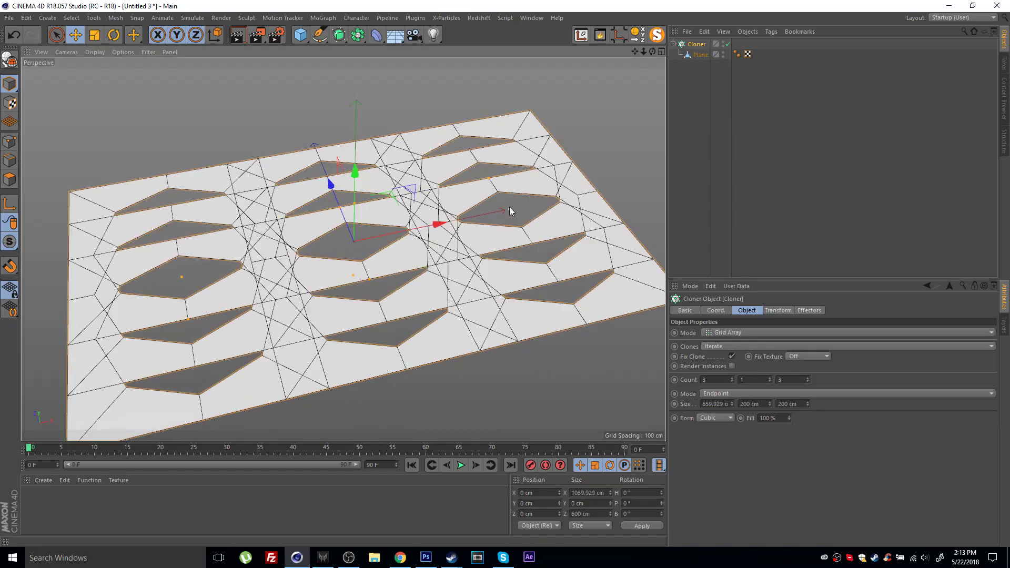
{"action": "left_click_drag", "start_coordinate": [512, 211], "coordinate": [545, 202], "text": "alt"}
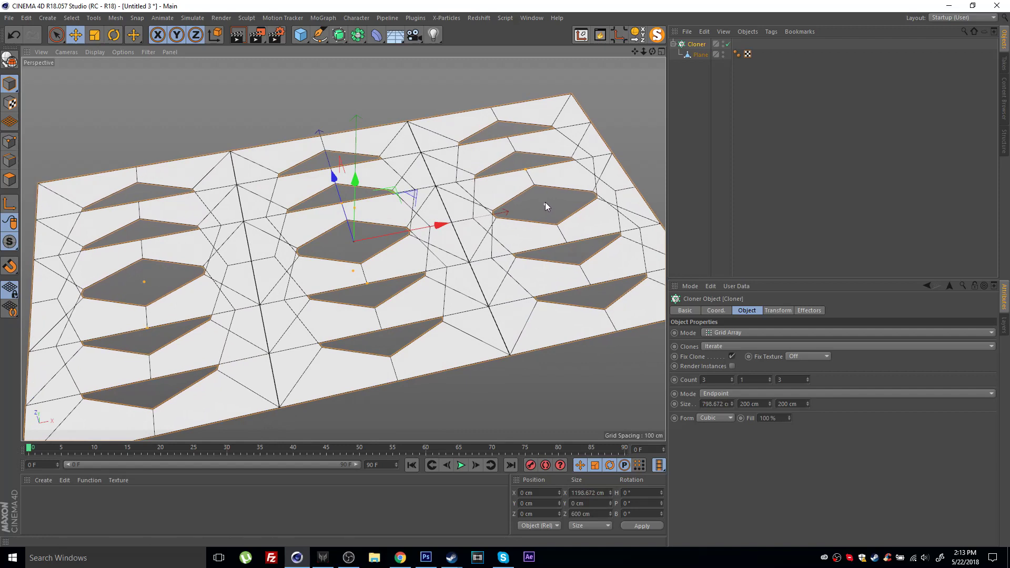
{"action": "left_click", "coordinate": [729, 404]}
{"action": "type", "text": "800"}
{"action": "key", "text": "Return"}
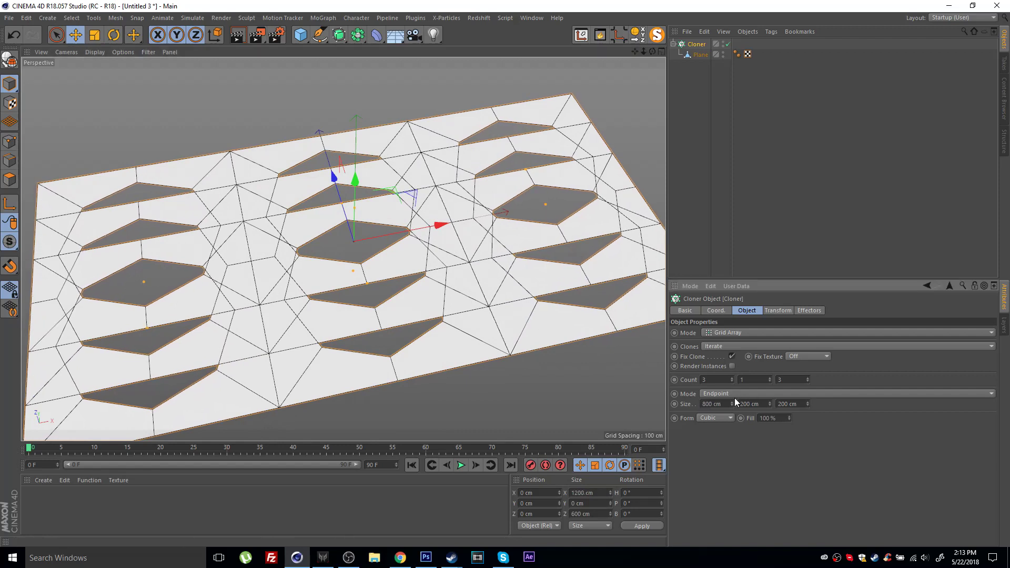
Set the Cloner's grid size along Z to 800 cm.
{"action": "left_click", "coordinate": [790, 404]}
{"action": "type", "text": "800"}
{"action": "key", "text": "Return"}
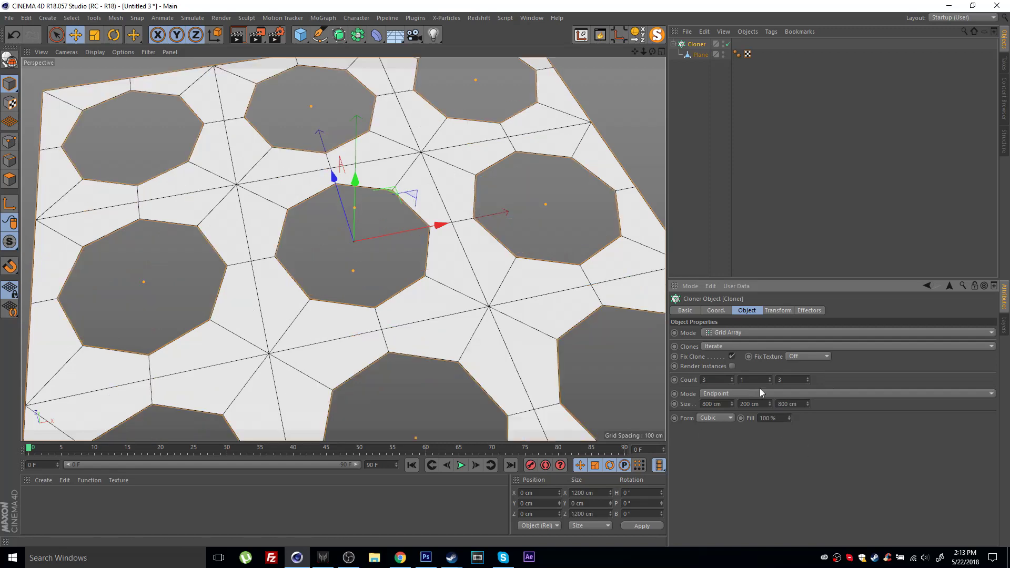
{"action": "scroll", "coordinate": [421, 245], "scroll_direction": "down", "scroll_amount": 6}
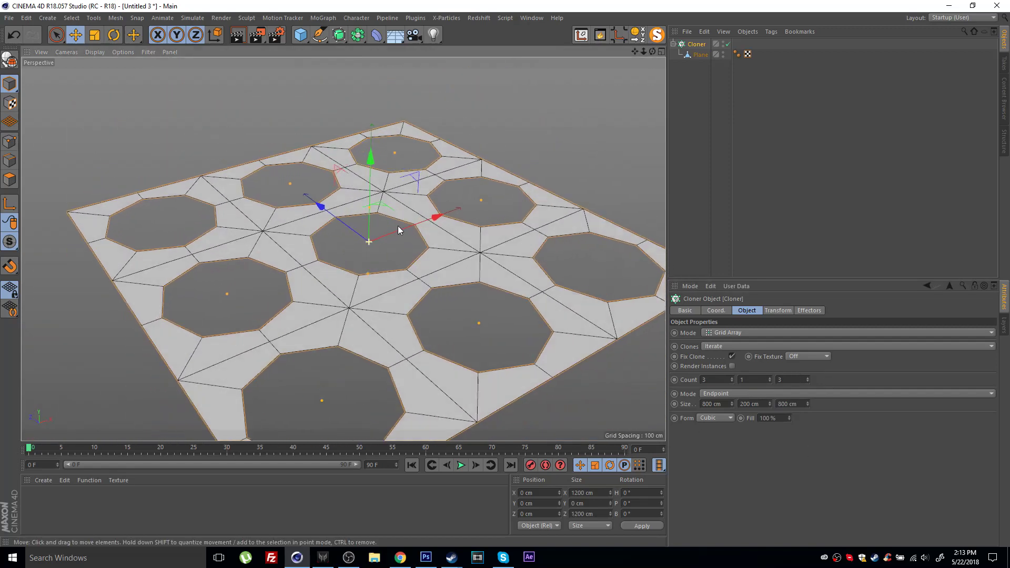
Test the seam between neighbouring tiles by trying an X size of 801 cm on the Cloner and restoring 800 cm.
{"action": "scroll", "coordinate": [262, 217], "scroll_direction": "up", "scroll_amount": 6}
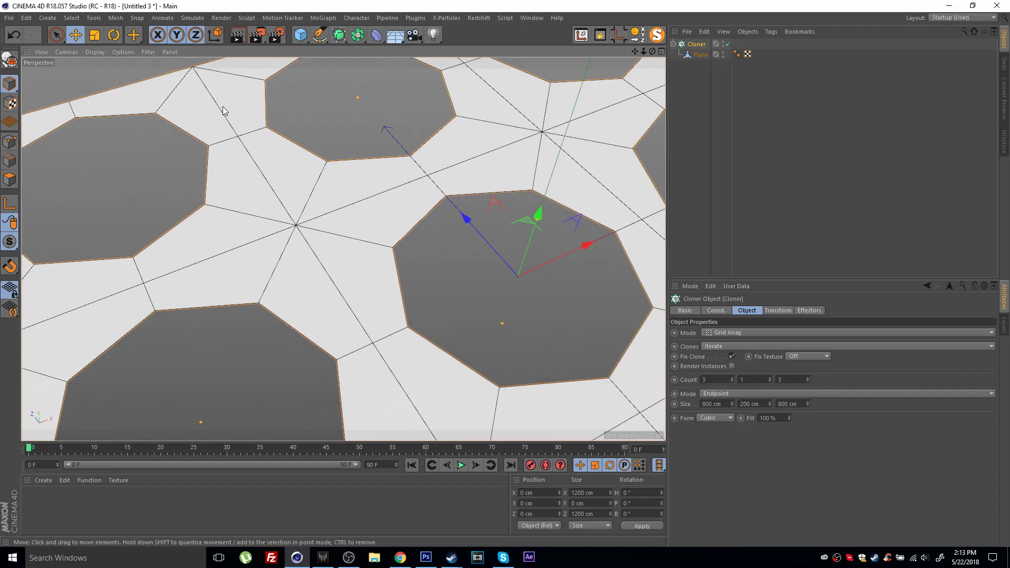
{"action": "mouse_move", "coordinate": [318, 274]}
{"action": "left_mouse_down", "text": "alt"}
{"action": "mouse_move", "coordinate": [328, 275]}
{"action": "mouse_move", "coordinate": [272, 245]}
{"action": "mouse_move", "coordinate": [314, 194]}
{"action": "left_mouse_up", "text": "alt"}
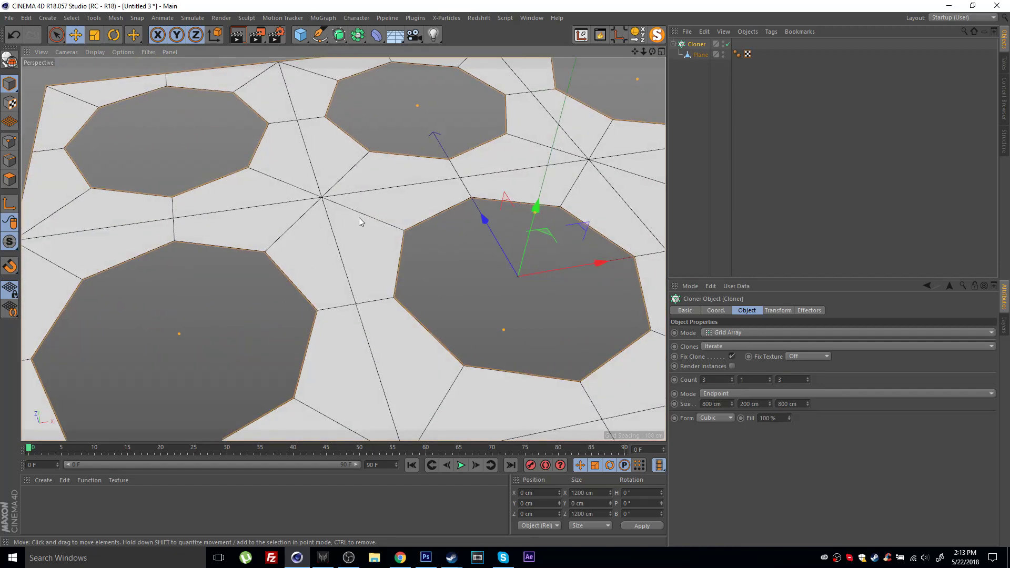
{"action": "scroll", "coordinate": [359, 217], "scroll_direction": "up", "scroll_amount": 5}
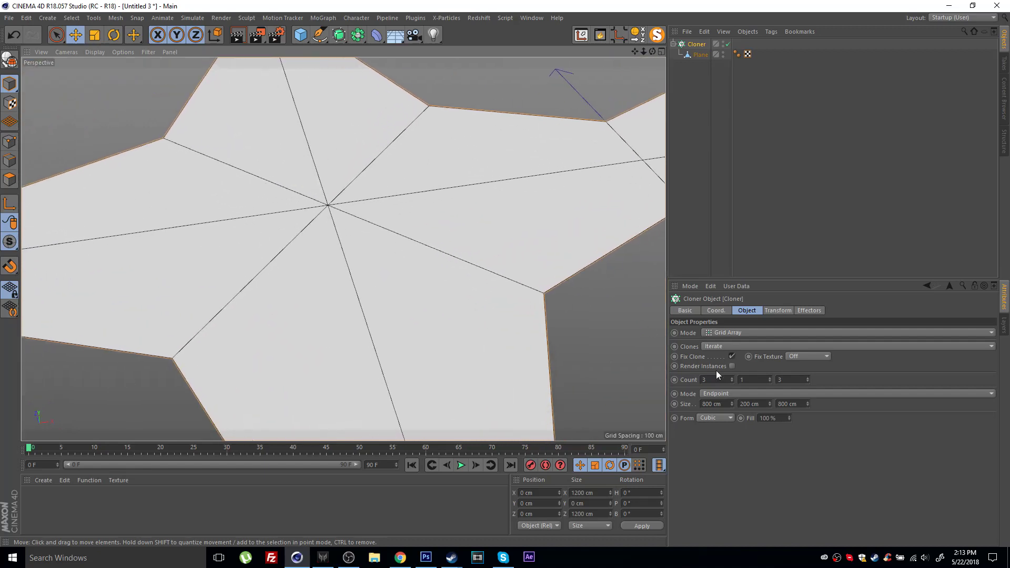
{"action": "left_click_drag", "start_coordinate": [731, 403], "coordinate": [731, 403]}
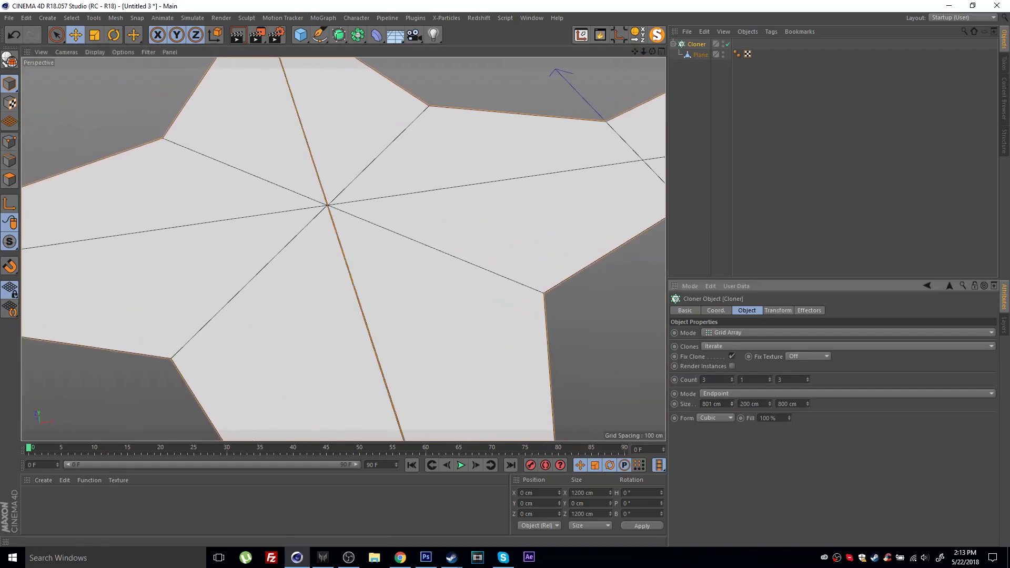
{"action": "left_click", "coordinate": [731, 405]}
{"action": "scroll", "coordinate": [284, 245], "scroll_direction": "down", "scroll_amount": 5}
{"action": "left_click_drag", "start_coordinate": [301, 242], "coordinate": [516, 250], "text": "alt"}
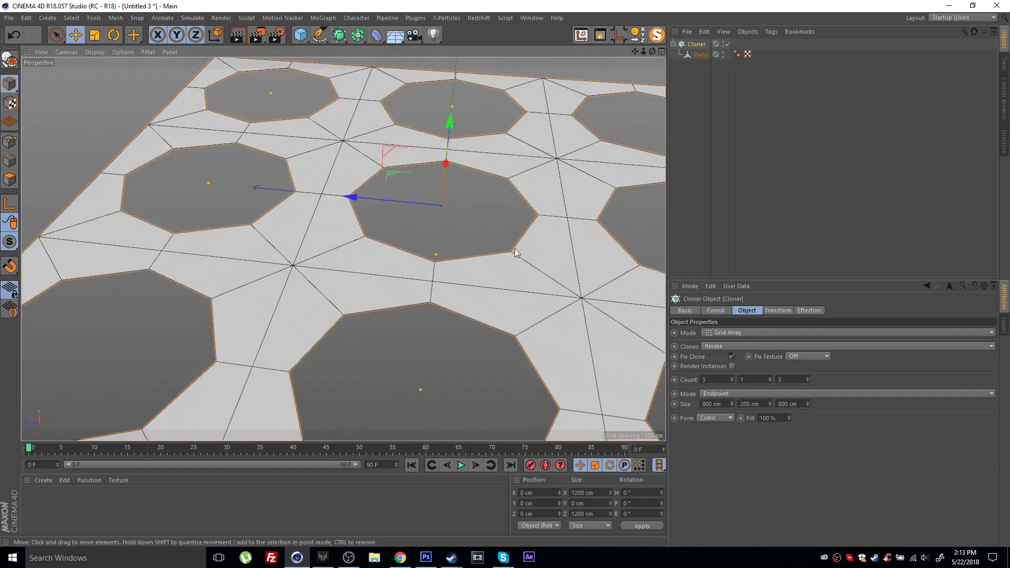
Test the other seam direction by raising the Cloner's Z size to 812 cm and returning it to 800 cm.
{"action": "middle_click_drag", "start_coordinate": [516, 251], "coordinate": [422, 199], "text": "alt"}
{"action": "right_click_drag", "start_coordinate": [422, 199], "coordinate": [557, 282], "text": "alt"}
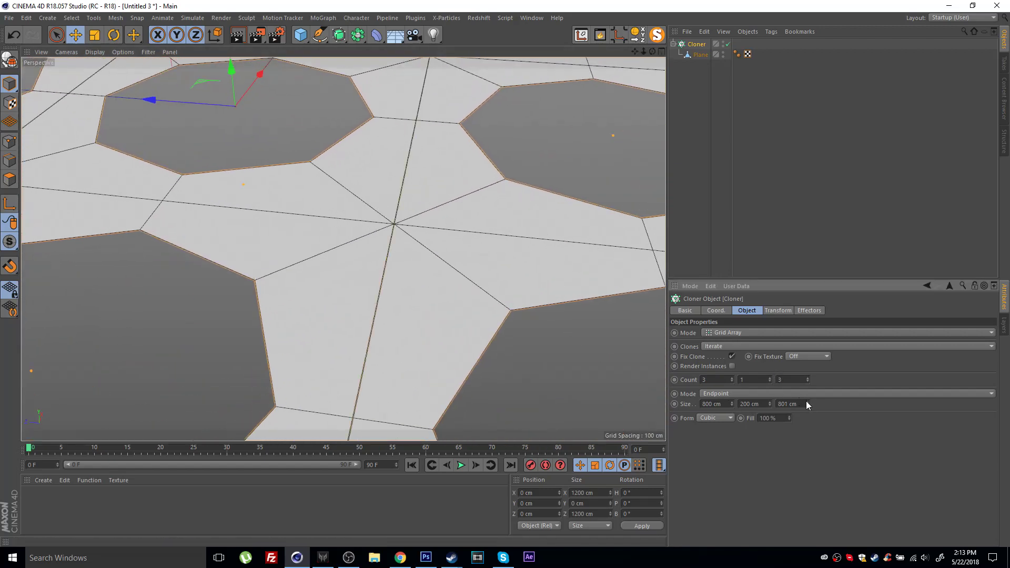
{"action": "left_click_drag", "start_coordinate": [807, 403], "coordinate": [807, 396]}
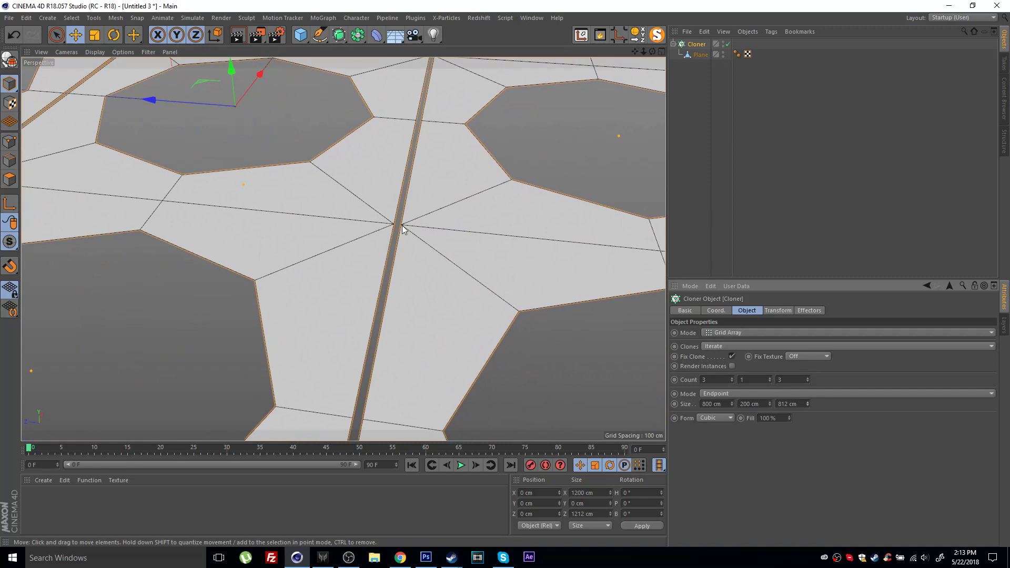
{"action": "left_click", "coordinate": [809, 406]}
{"action": "left_click_drag", "start_coordinate": [809, 406], "coordinate": [809, 406]}
{"action": "left_click", "coordinate": [809, 406]}
{"action": "right_click_drag", "start_coordinate": [439, 252], "coordinate": [365, 252], "text": "alt"}
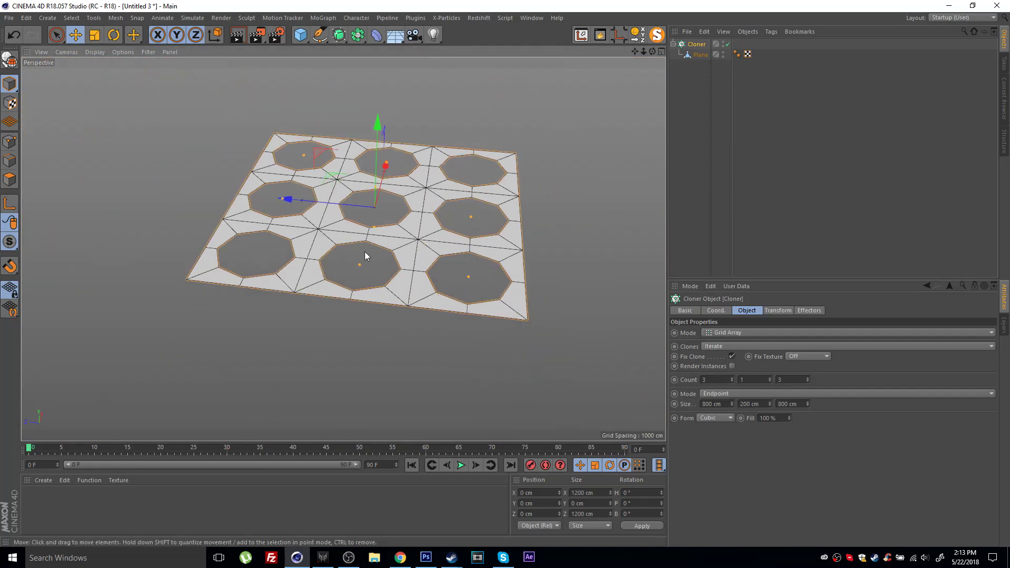
Add a Connect object as the parent of the Cloner.
{"action": "left_click_drag", "start_coordinate": [364, 251], "coordinate": [612, 96], "text": "alt"}
{"action": "left_click_drag", "start_coordinate": [356, 170], "coordinate": [372, 171], "text": "alt"}
{"action": "right_click_drag", "start_coordinate": [372, 172], "coordinate": [392, 158], "text": "alt"}
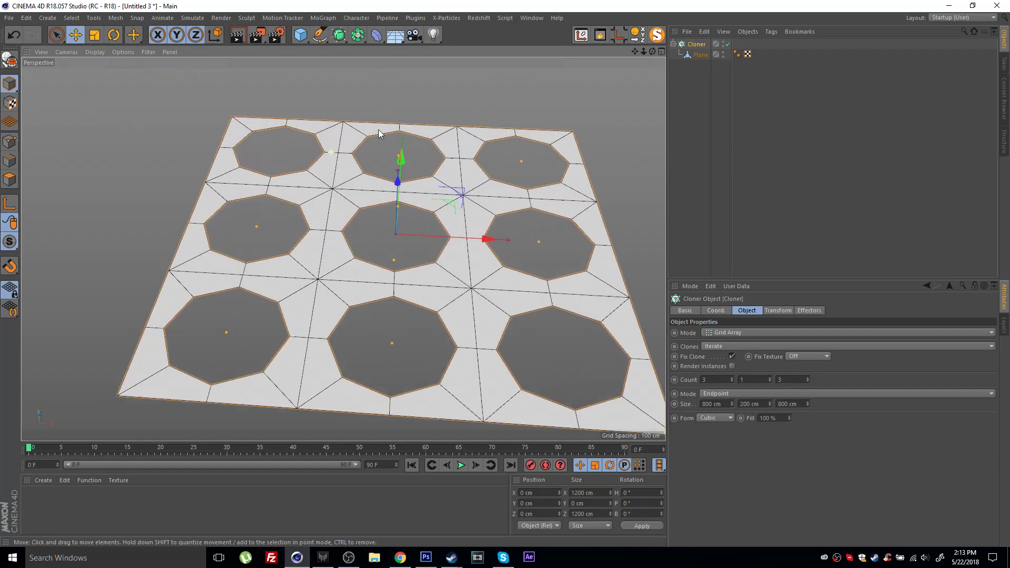
{"action": "left_click", "coordinate": [357, 35]}
{"action": "left_click_drag", "start_coordinate": [359, 24], "coordinate": [479, 70]}
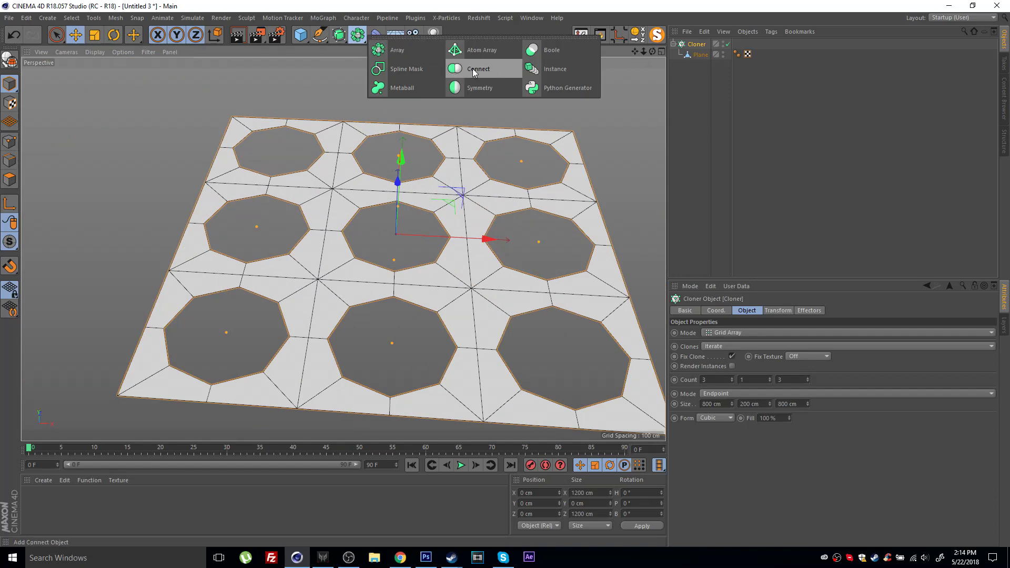
{"action": "left_click", "coordinate": [472, 69], "text": "alt"}
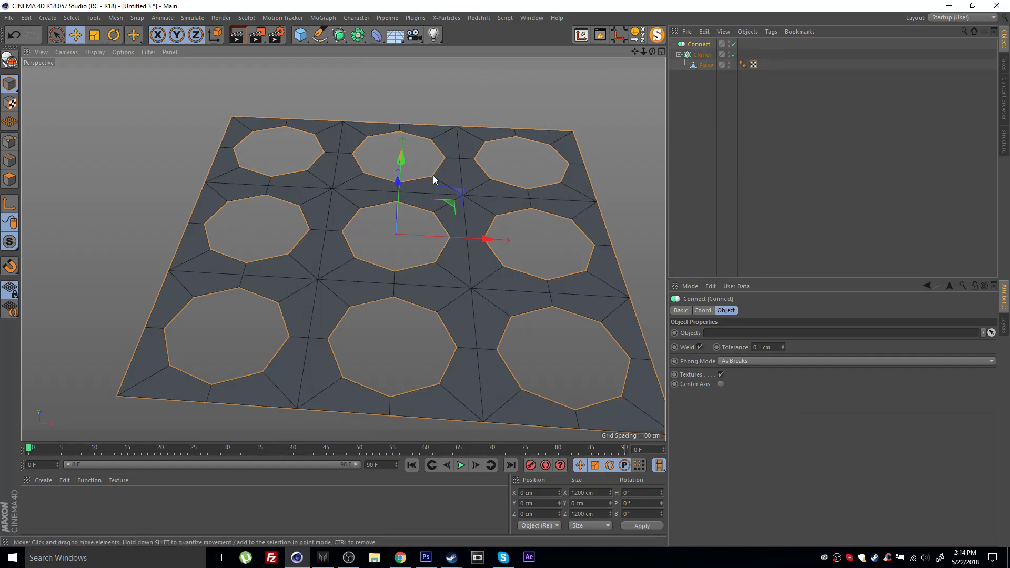
Set the Connect object's weld tolerance to 1 cm.
{"action": "left_click_drag", "start_coordinate": [434, 175], "coordinate": [505, 145], "text": "alt"}
{"action": "scroll", "coordinate": [406, 211], "scroll_direction": "up", "scroll_amount": 8}
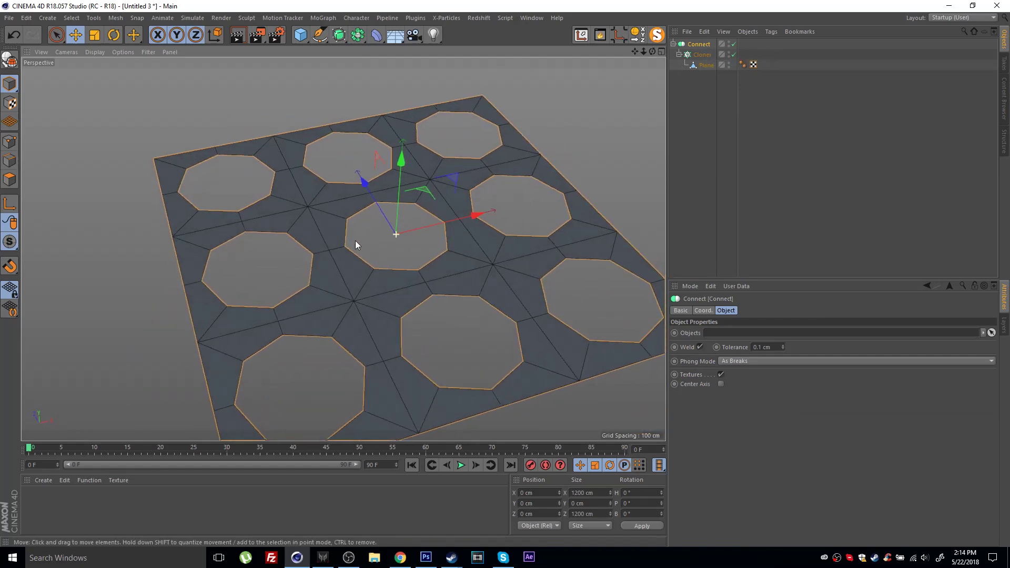
{"action": "scroll", "coordinate": [410, 211], "scroll_direction": "up", "scroll_amount": 2}
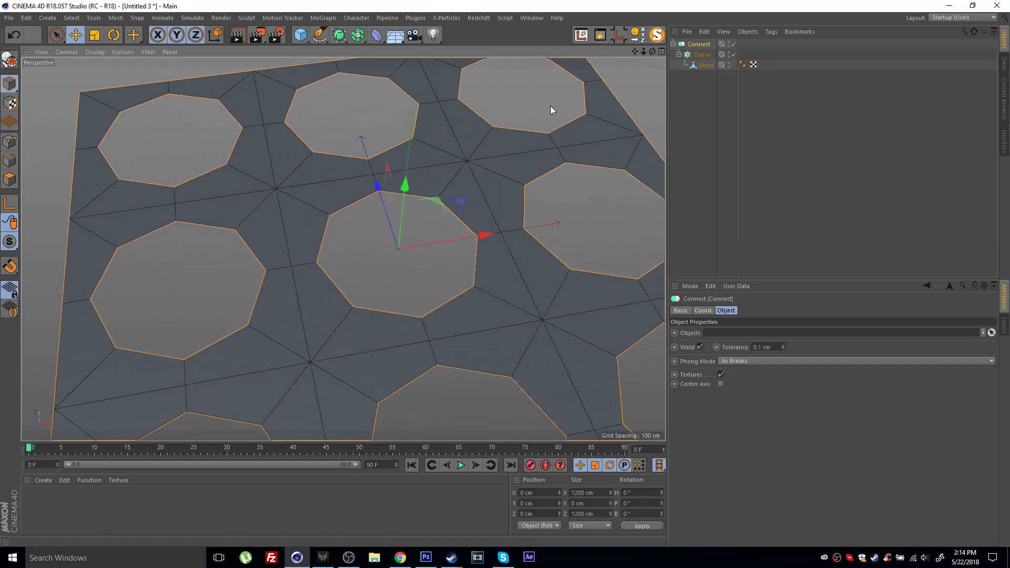
{"action": "scroll", "coordinate": [338, 182], "scroll_direction": "up", "scroll_amount": 6}
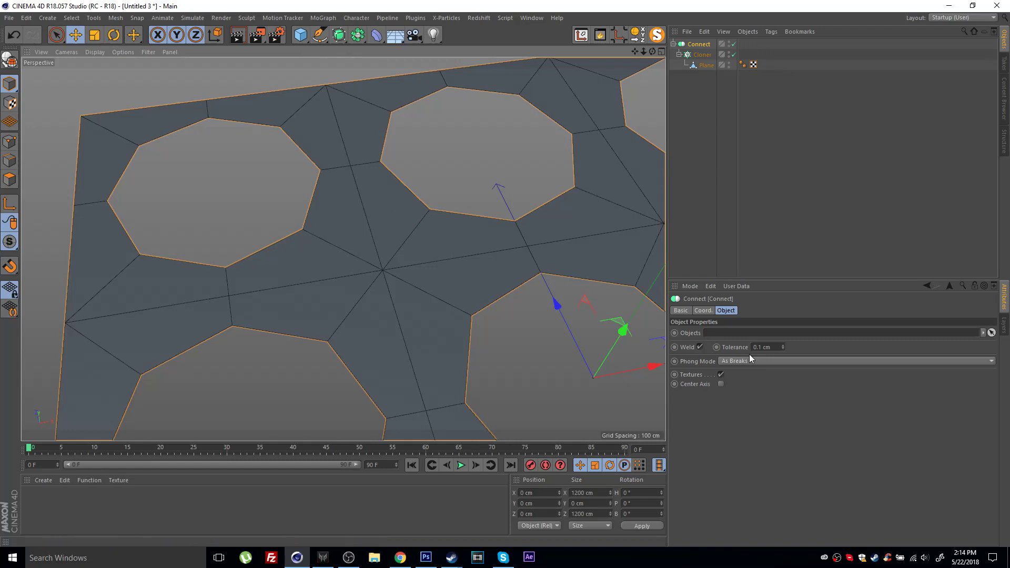
{"action": "left_click_drag", "start_coordinate": [783, 347], "coordinate": [717, 347]}
{"action": "type", "text": "1"}
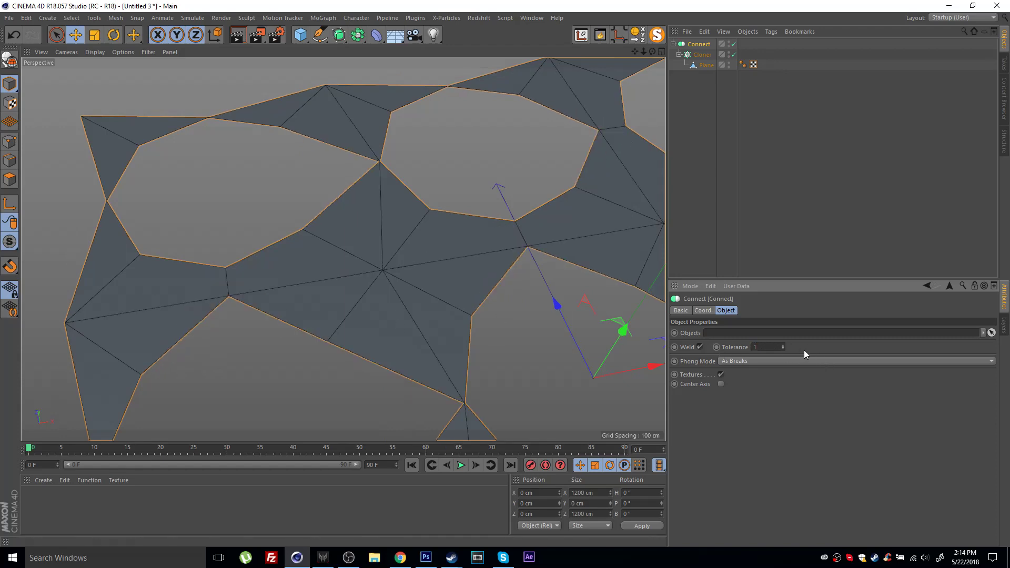
{"action": "key", "text": "Return"}
Inspect the welded seams where the tiles meet, up close and across the whole grid.
{"action": "scroll", "coordinate": [383, 248], "scroll_direction": "up", "scroll_amount": 5}
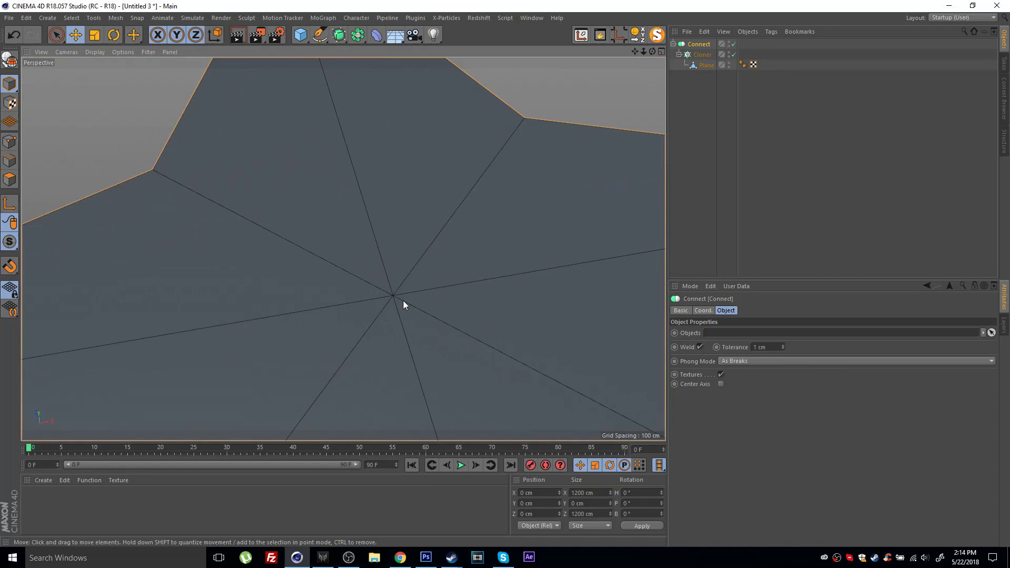
{"action": "left_click_drag", "start_coordinate": [395, 289], "coordinate": [317, 155], "text": "alt"}
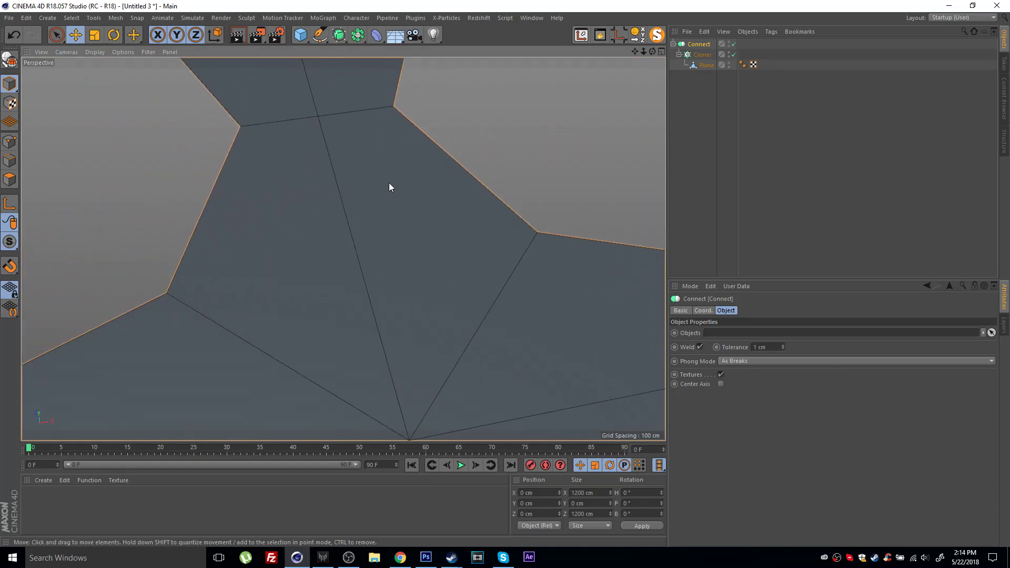
{"action": "right_click_drag", "start_coordinate": [422, 210], "coordinate": [243, 214], "text": "alt"}
{"action": "middle_click_drag", "start_coordinate": [428, 230], "coordinate": [356, 172], "text": "alt"}
{"action": "middle_click_drag", "start_coordinate": [468, 264], "coordinate": [384, 144], "text": "alt"}
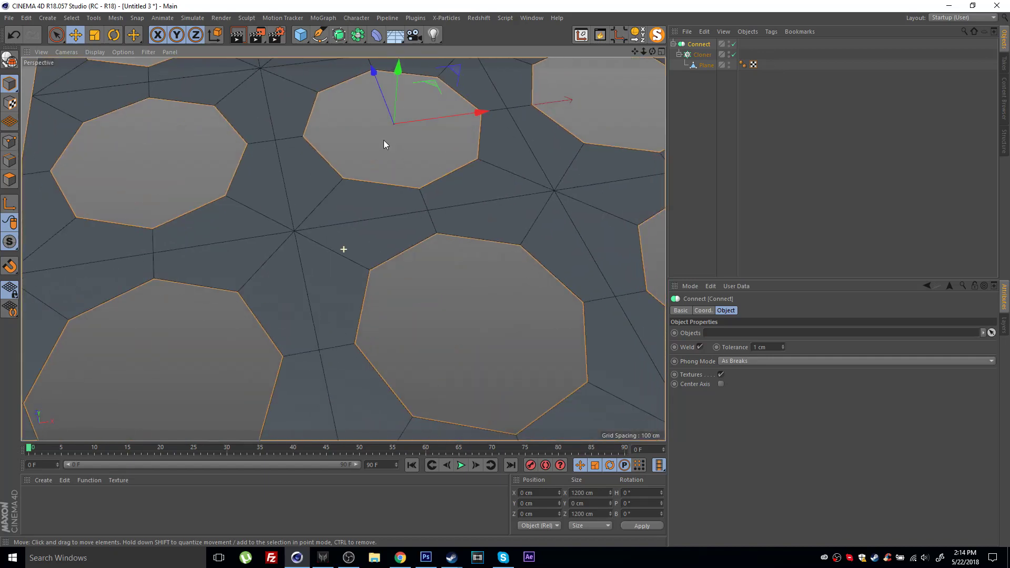
{"action": "right_click_drag", "start_coordinate": [389, 184], "coordinate": [342, 204], "text": "alt"}
{"action": "left_click_drag", "start_coordinate": [343, 203], "coordinate": [415, 183], "text": "alt"}
{"action": "middle_click_drag", "start_coordinate": [415, 180], "coordinate": [396, 228], "text": "alt"}
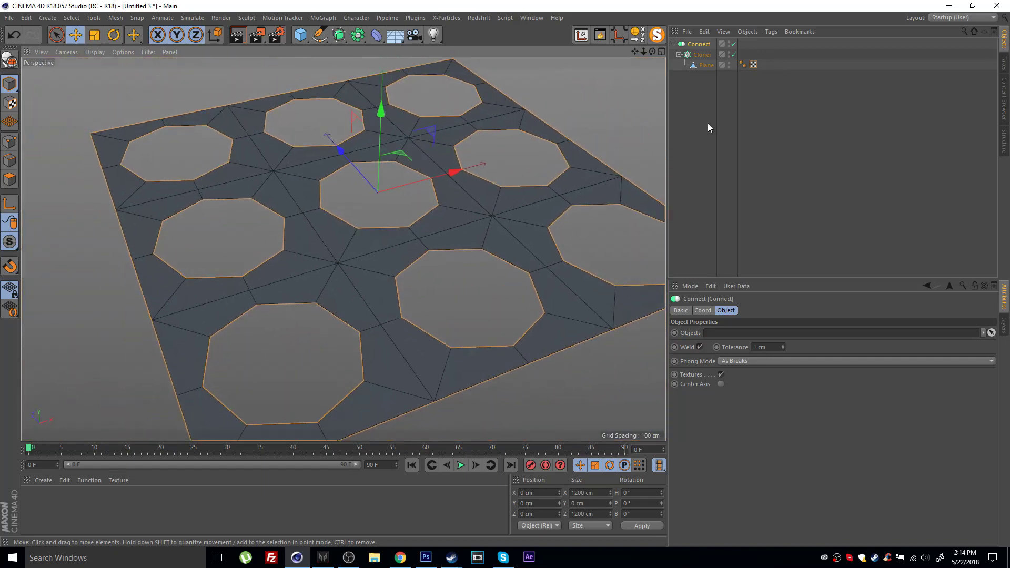
Select the plane's octagonal hole border in edge mode, extrude it downward about 64 cm, and clear the selection.
{"action": "left_click", "coordinate": [705, 66]}
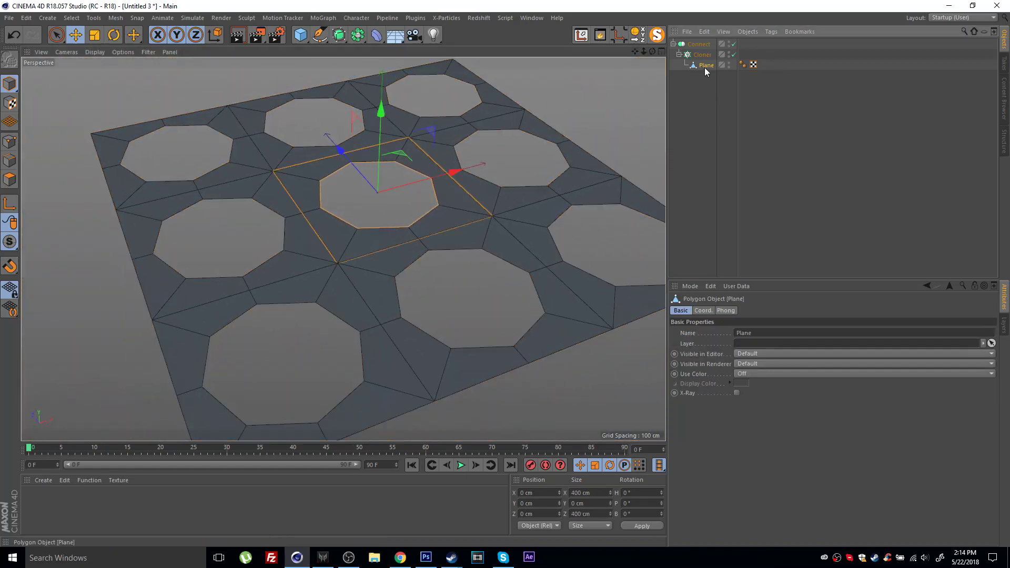
{"action": "left_click", "coordinate": [10, 161]}
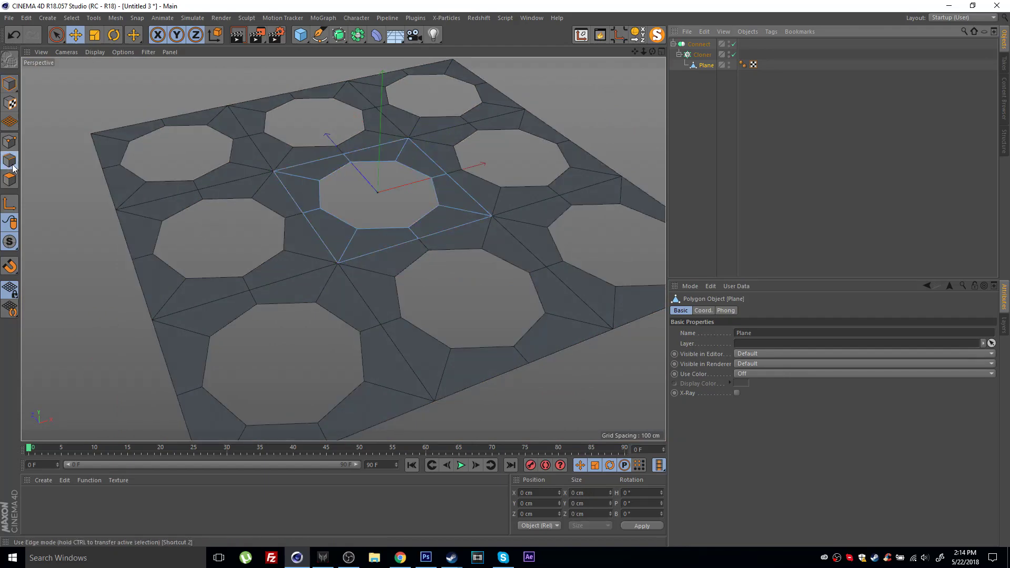
{"action": "scroll", "coordinate": [387, 165], "scroll_direction": "up", "scroll_amount": 5}
{"action": "double_click", "coordinate": [336, 182]}
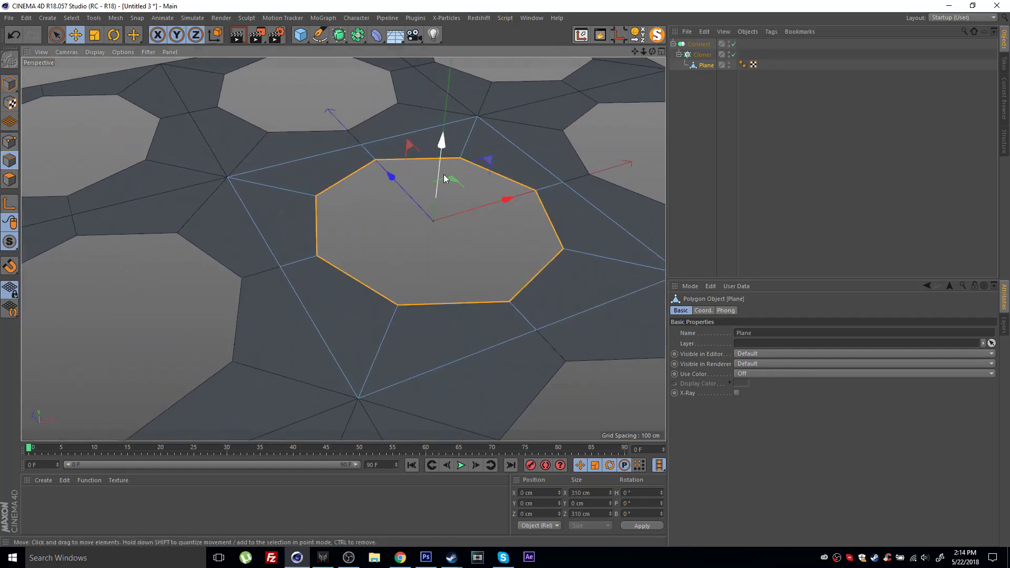
{"action": "left_click_drag", "start_coordinate": [412, 203], "coordinate": [405, 206], "text": "alt"}
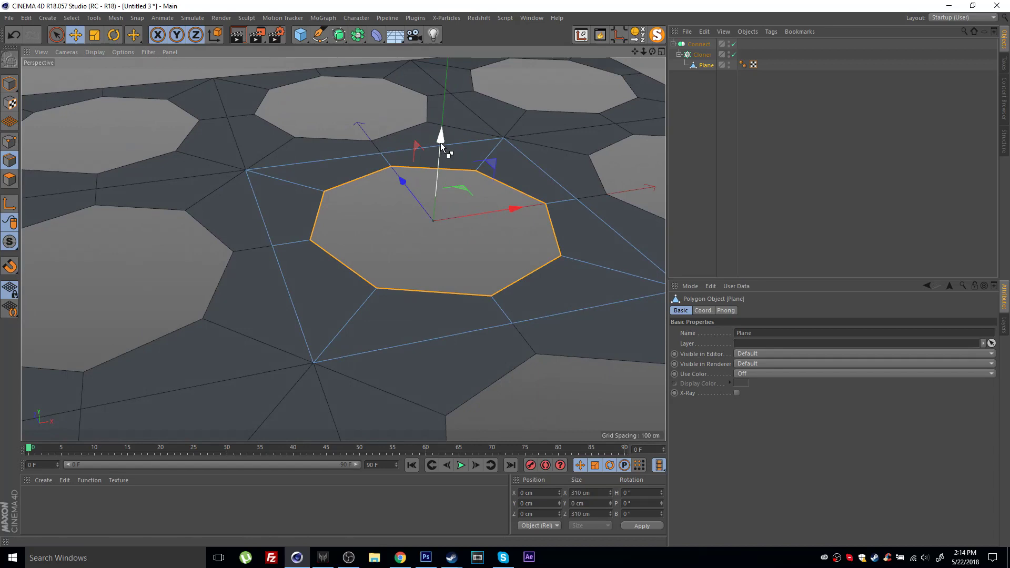
{"action": "left_click_drag", "start_coordinate": [441, 141], "coordinate": [413, 112], "text": "ctrl"}
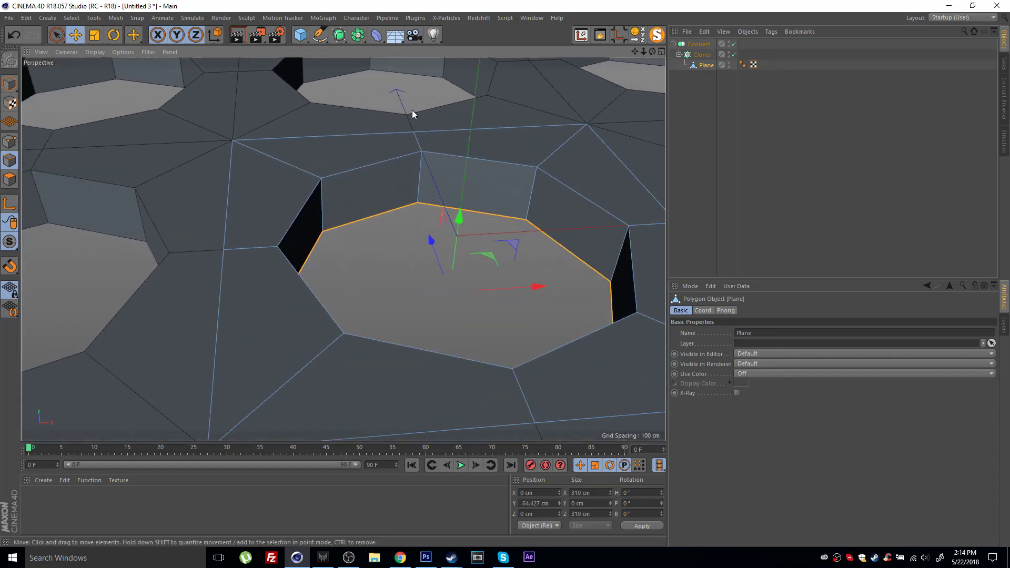
{"action": "left_click", "coordinate": [412, 109]}
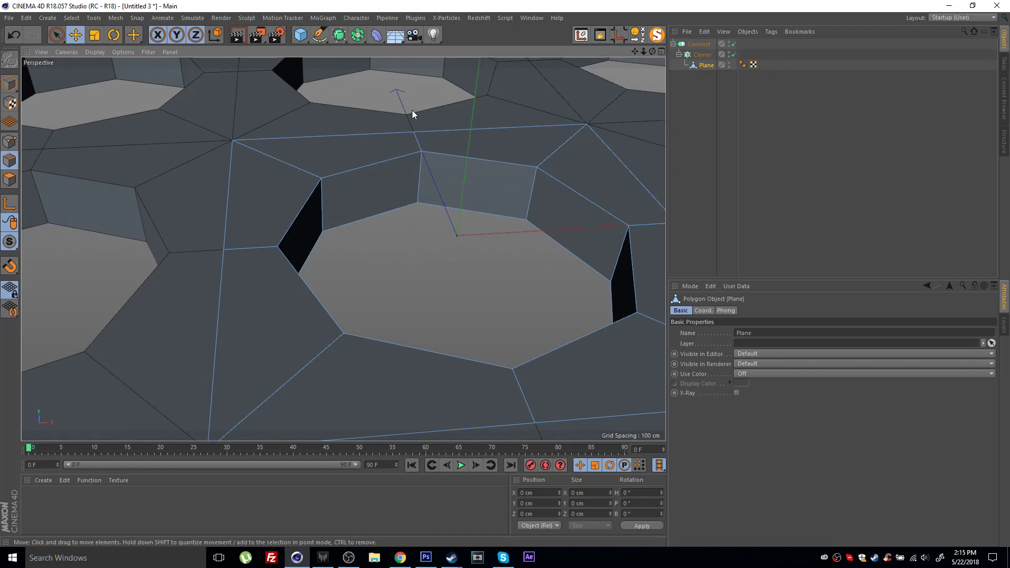
Try adding supporting loop cuts close to the hole's upper rim, on its inner wall and top surface, and undo them.
{"action": "key", "text": "m"}
{"action": "key", "text": "l"}
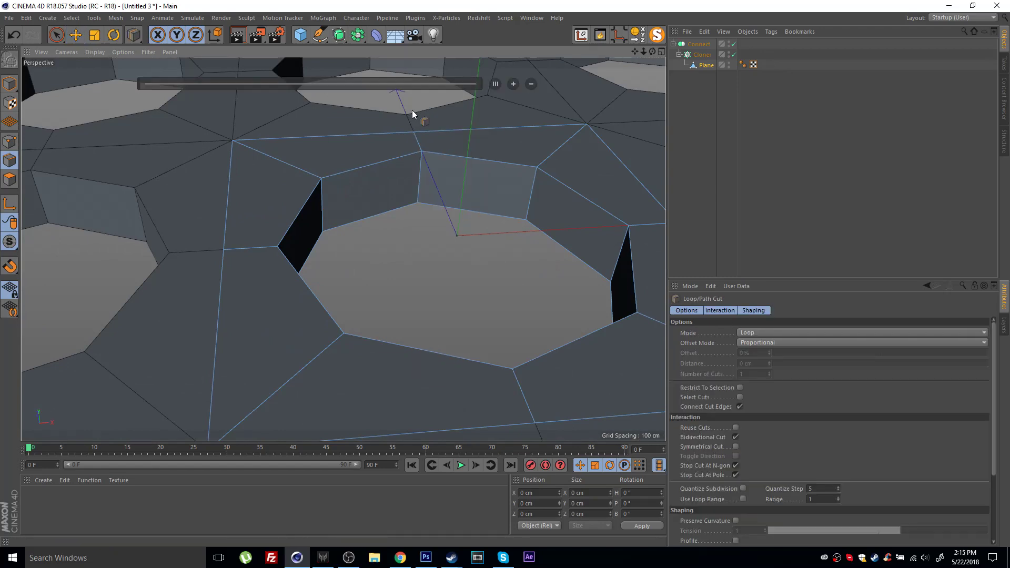
{"action": "left_click_drag", "start_coordinate": [430, 178], "coordinate": [368, 169], "text": "alt"}
{"action": "right_click_drag", "start_coordinate": [361, 168], "coordinate": [488, 155], "text": "alt"}
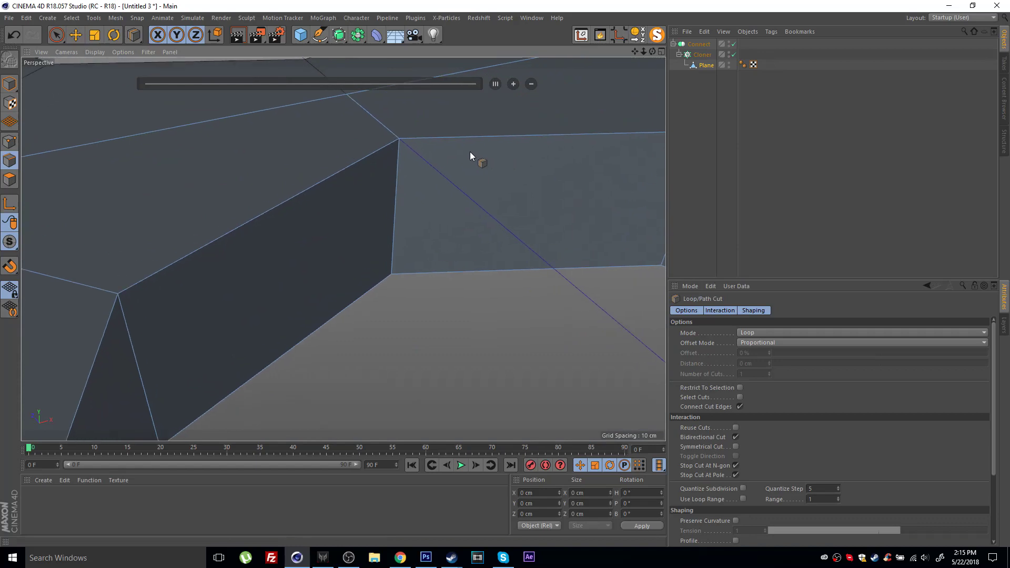
{"action": "left_click", "coordinate": [399, 144]}
{"action": "left_click", "coordinate": [393, 135]}
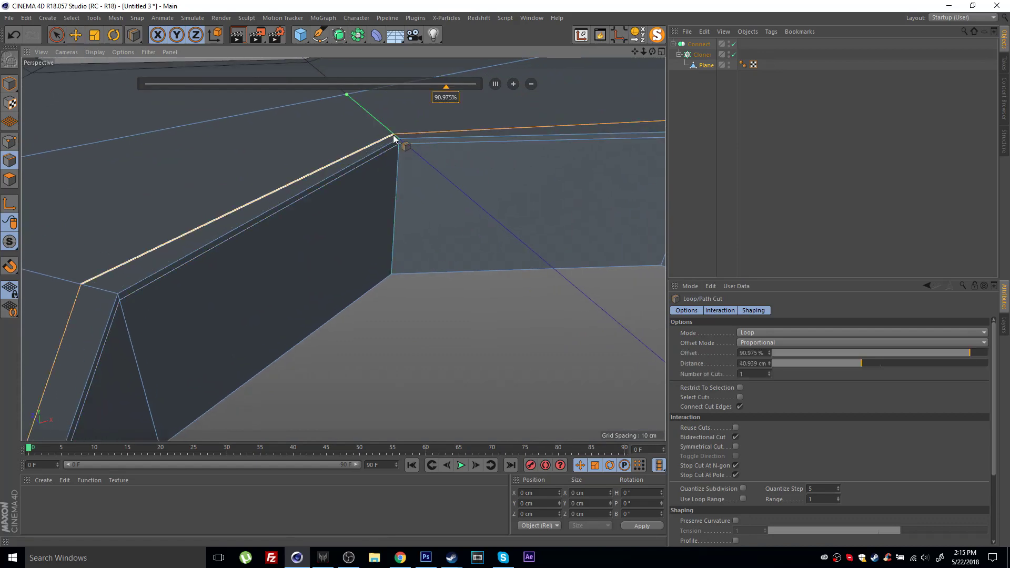
{"action": "right_click_drag", "start_coordinate": [393, 134], "coordinate": [327, 192], "text": "alt"}
{"action": "left_click_drag", "start_coordinate": [327, 191], "coordinate": [350, 285], "text": "alt"}
{"action": "key", "text": "ctrl+z"}
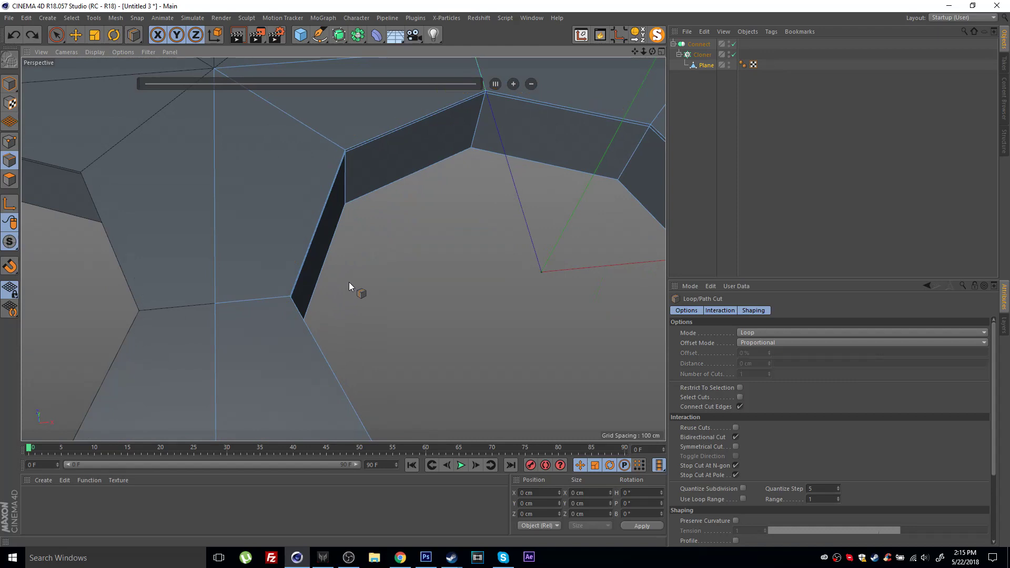
{"action": "key", "text": "e"}
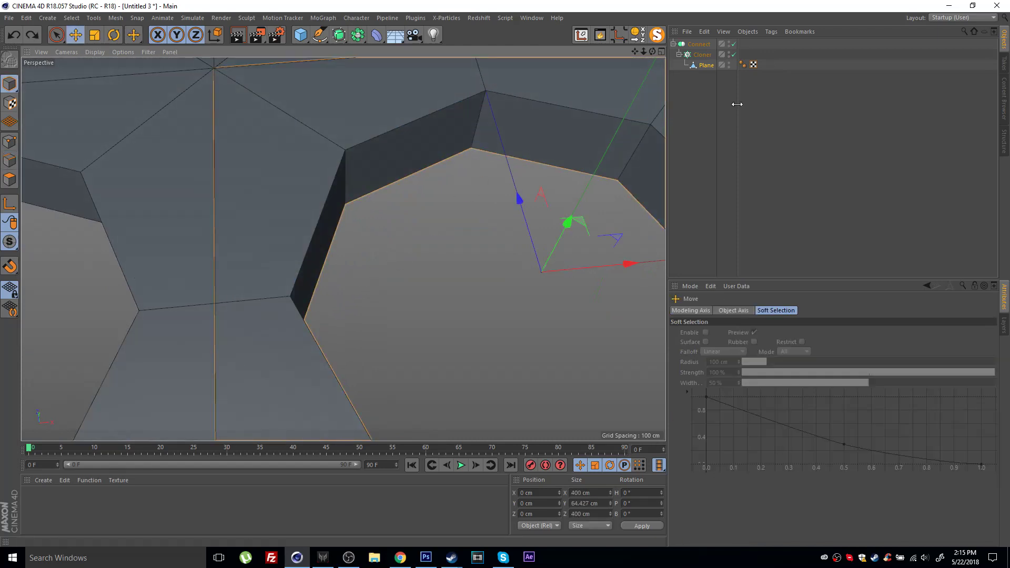
Add a Bevel deformer as a child of the plane and enable its Use Angle option.
{"action": "left_click_drag", "start_coordinate": [377, 34], "coordinate": [508, 179]}
{"action": "left_click_drag", "start_coordinate": [695, 44], "coordinate": [708, 77]}
{"action": "middle_click_drag", "start_coordinate": [551, 97], "coordinate": [396, 127], "text": "alt"}
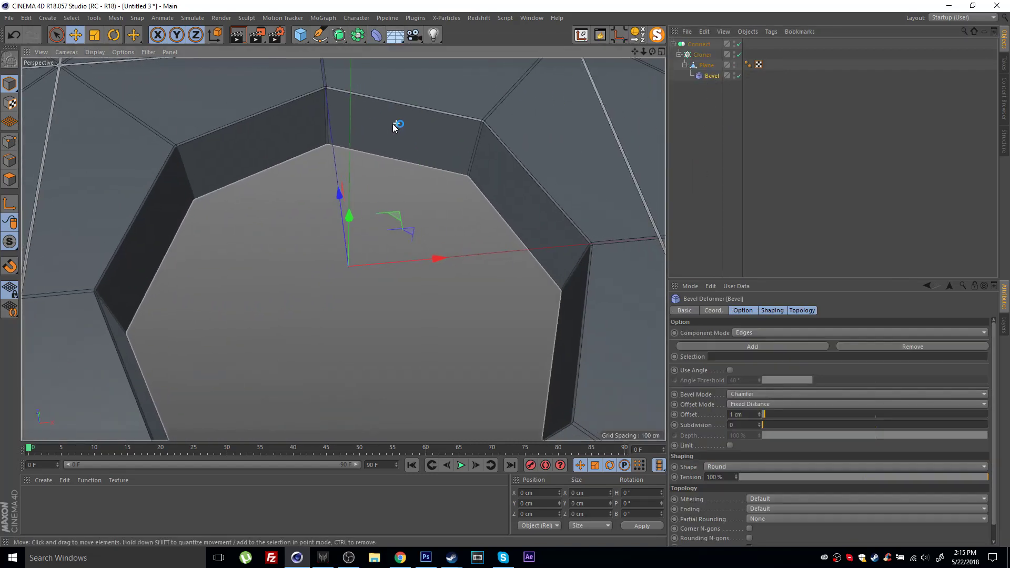
{"action": "scroll", "coordinate": [397, 126], "scroll_direction": "down", "scroll_amount": 2}
{"action": "left_click_drag", "start_coordinate": [298, 120], "coordinate": [410, 184], "text": "alt"}
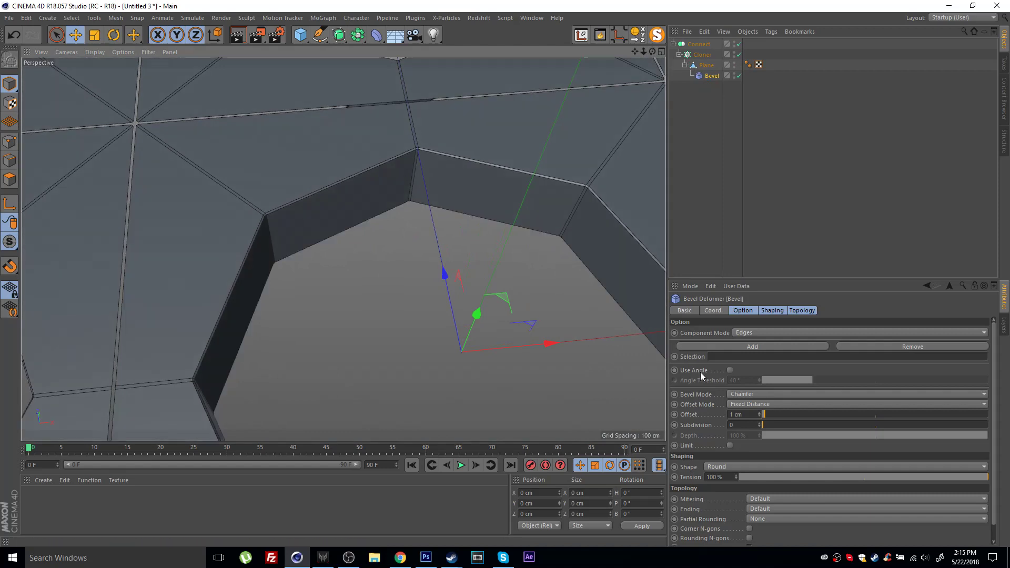
{"action": "left_click", "coordinate": [731, 370]}
{"action": "right_click_drag", "start_coordinate": [343, 162], "coordinate": [435, 187], "text": "alt"}
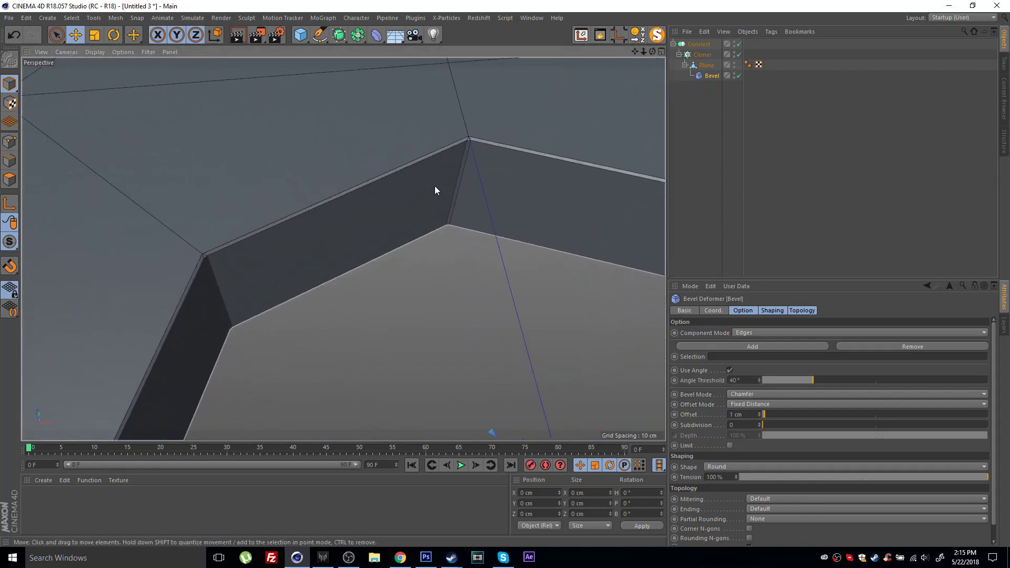
Set the Bevel deformer's angle threshold to 54°, its subdivision to 1 and its offset to 2 cm.
{"action": "left_click_drag", "start_coordinate": [435, 185], "coordinate": [473, 254], "text": "alt"}
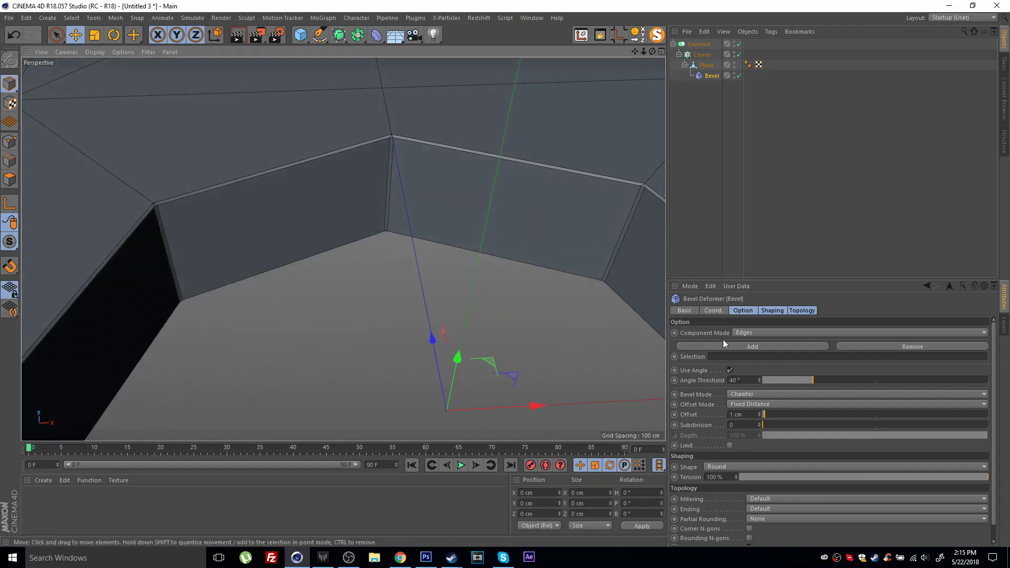
{"action": "left_click_drag", "start_coordinate": [813, 381], "coordinate": [830, 380]}
{"action": "right_click_drag", "start_coordinate": [396, 134], "coordinate": [516, 126], "text": "alt"}
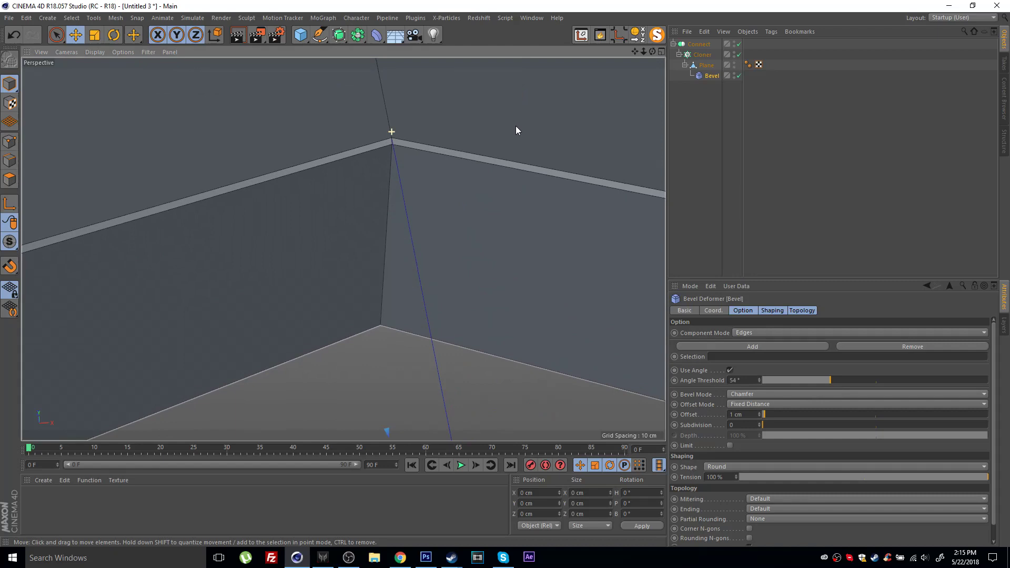
{"action": "right_click_drag", "start_coordinate": [443, 160], "coordinate": [402, 199], "text": "alt"}
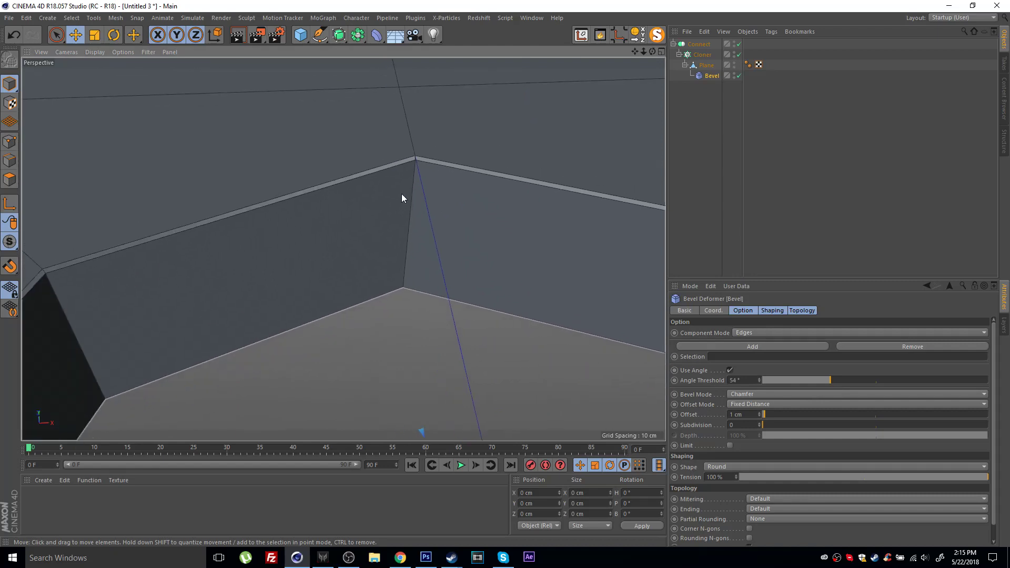
{"action": "left_click", "coordinate": [759, 423]}
{"action": "left_click", "coordinate": [759, 413]}
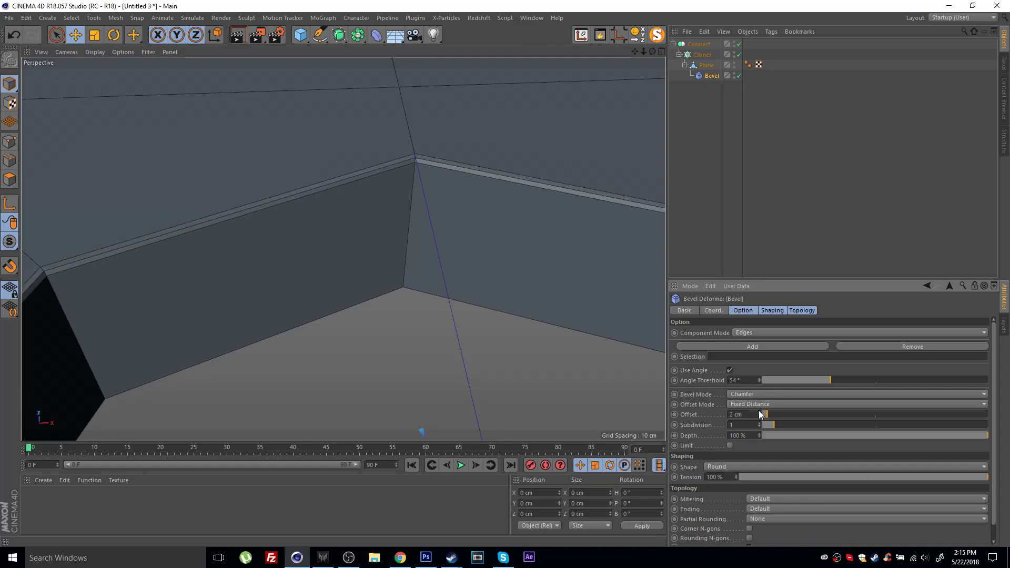
Add a Subdivision Surface as the parent of the Connect object and display the model shaded without wireframe.
{"action": "right_click_drag", "start_coordinate": [342, 198], "coordinate": [264, 207], "text": "alt"}
{"action": "mouse_move", "coordinate": [263, 207]}
{"action": "left_mouse_down", "text": "alt"}
{"action": "mouse_move", "coordinate": [232, 183]}
{"action": "mouse_move", "coordinate": [271, 195]}
{"action": "left_mouse_up", "text": "alt"}
{"action": "middle_click_drag", "start_coordinate": [345, 229], "coordinate": [383, 194], "text": "alt"}
{"action": "right_click_drag", "start_coordinate": [426, 204], "coordinate": [353, 200], "text": "alt"}
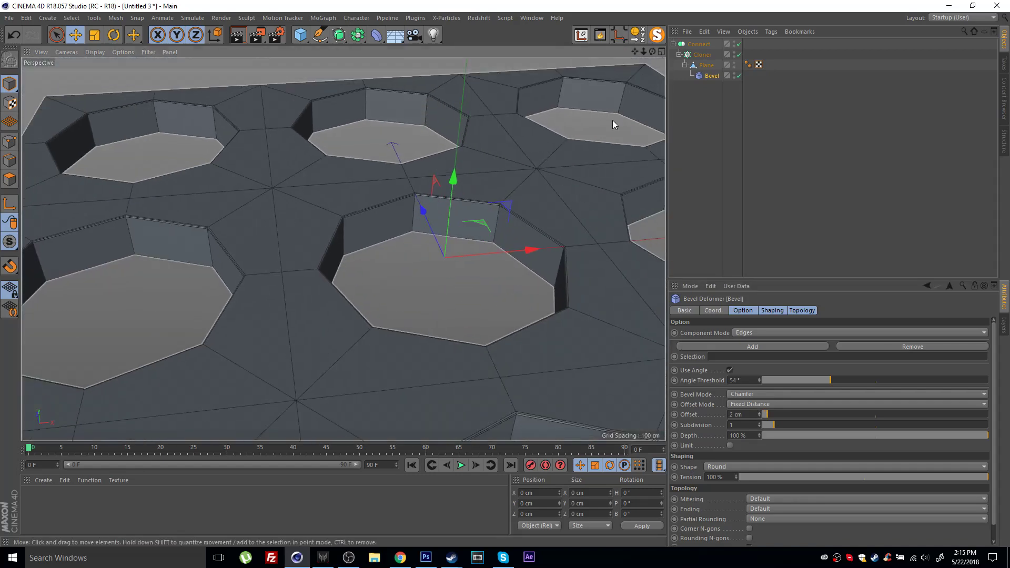
{"action": "left_click", "coordinate": [703, 46]}
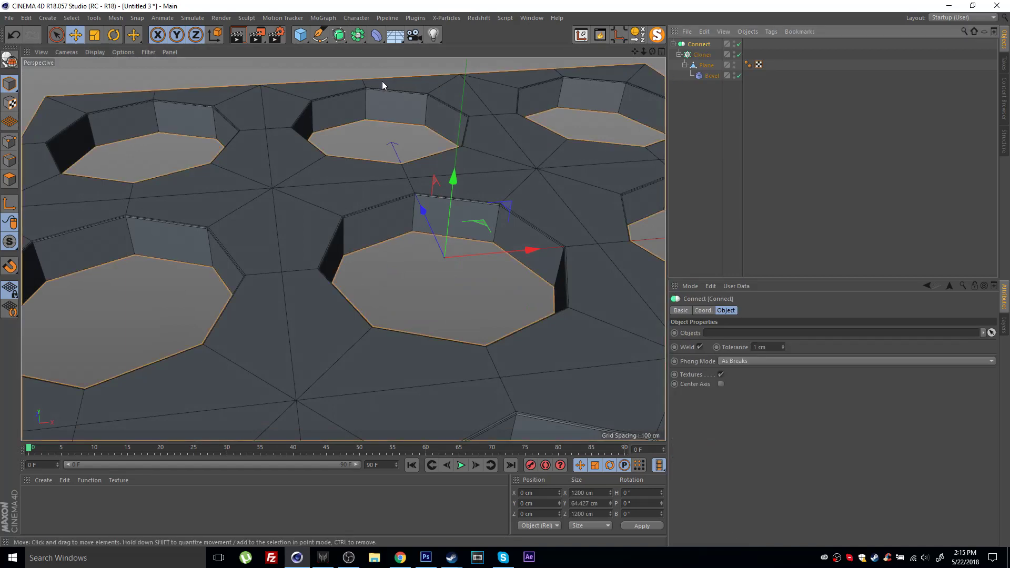
{"action": "left_click_drag", "start_coordinate": [339, 35], "coordinate": [374, 49]}
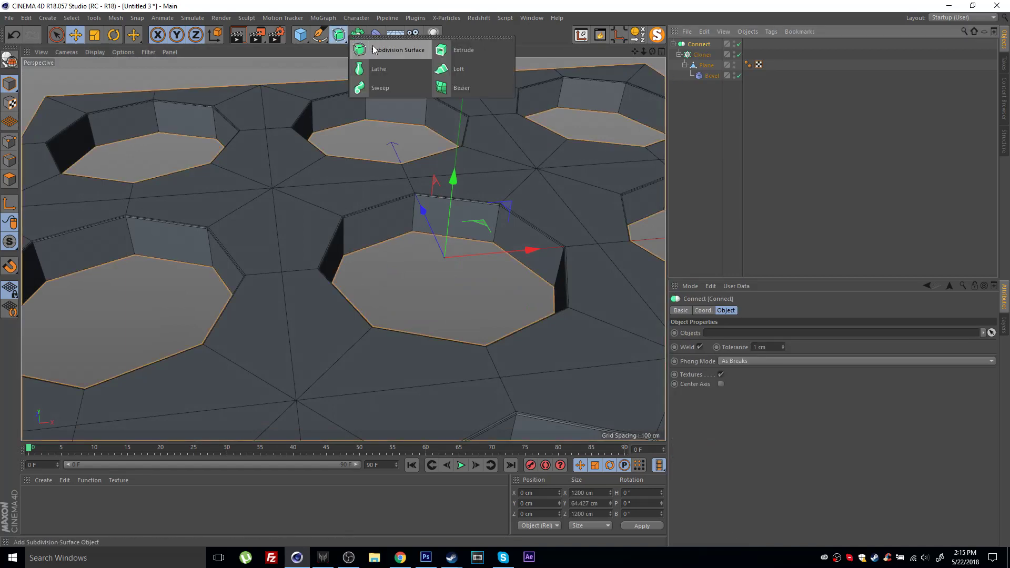
{"action": "left_click", "coordinate": [399, 52], "text": "alt"}
{"action": "left_click_drag", "start_coordinate": [399, 206], "coordinate": [393, 231], "text": "alt"}
{"action": "key", "text": "n"}
{"action": "key", "text": "a"}
{"action": "right_click_drag", "start_coordinate": [436, 176], "coordinate": [330, 187], "text": "alt"}
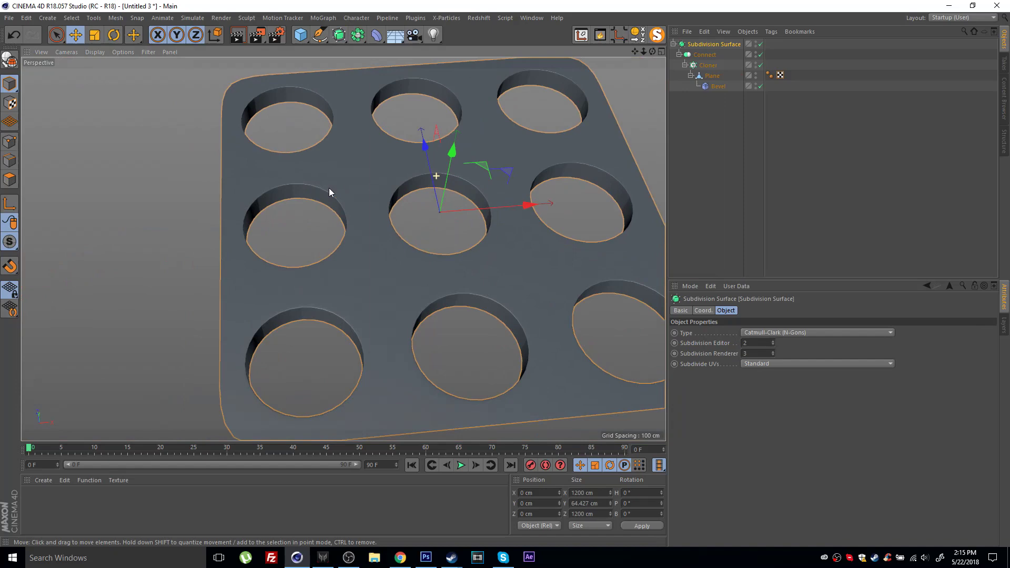
Examine the smoothed rims and inner walls of the holes up close, with and without the wireframe.
{"action": "left_click_drag", "start_coordinate": [330, 188], "coordinate": [355, 229], "text": "alt"}
{"action": "right_click_drag", "start_coordinate": [355, 228], "coordinate": [492, 210], "text": "alt"}
{"action": "left_click_drag", "start_coordinate": [492, 211], "coordinate": [342, 188], "text": "alt"}
{"action": "right_click_drag", "start_coordinate": [342, 188], "coordinate": [380, 171], "text": "alt"}
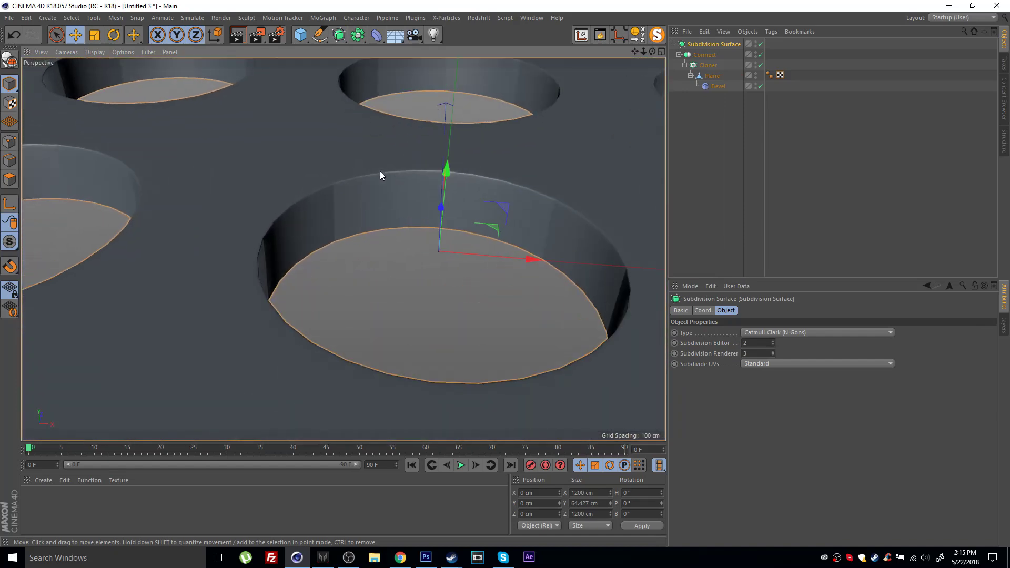
{"action": "mouse_move", "coordinate": [380, 172]}
{"action": "left_mouse_down", "text": "alt"}
{"action": "mouse_move", "coordinate": [312, 166]}
{"action": "mouse_move", "coordinate": [408, 181]}
{"action": "mouse_move", "coordinate": [414, 159]}
{"action": "mouse_move", "coordinate": [432, 183]}
{"action": "left_mouse_up", "text": "alt"}
{"action": "key", "text": "n"}
{"action": "key", "text": "b"}
{"action": "key", "text": "n"}
{"action": "key", "text": "a"}
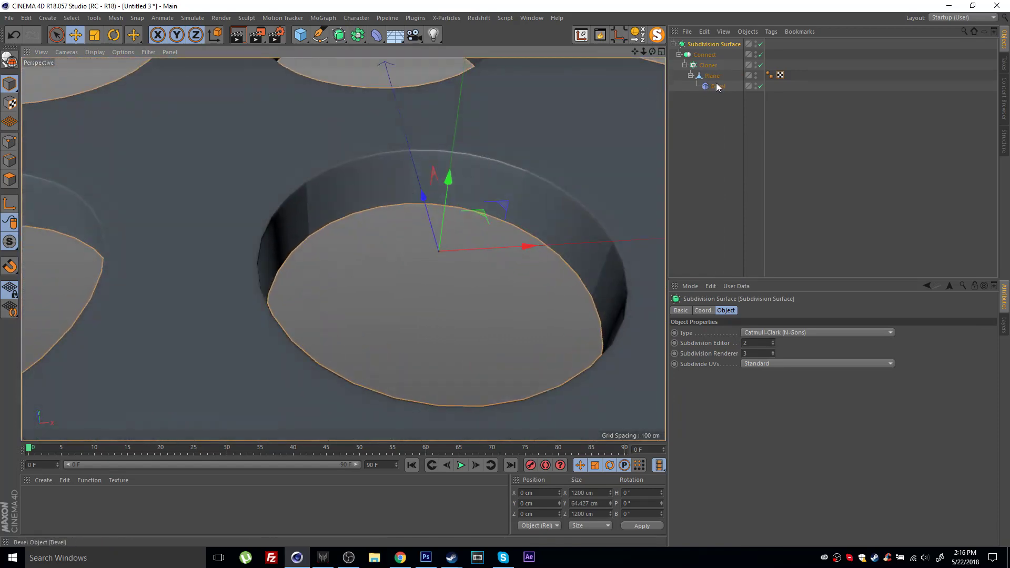
Set the Bevel deformer's subdivision to 2 and check the hole's rim.
{"action": "left_click", "coordinate": [716, 86]}
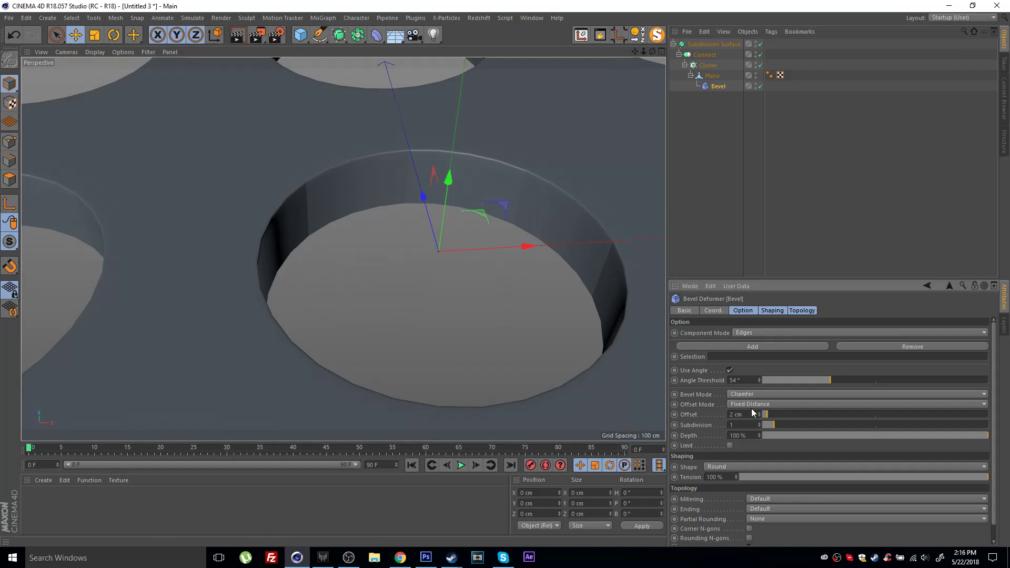
{"action": "left_click", "coordinate": [759, 423]}
{"action": "scroll", "coordinate": [435, 203], "scroll_direction": "up", "scroll_amount": 5}
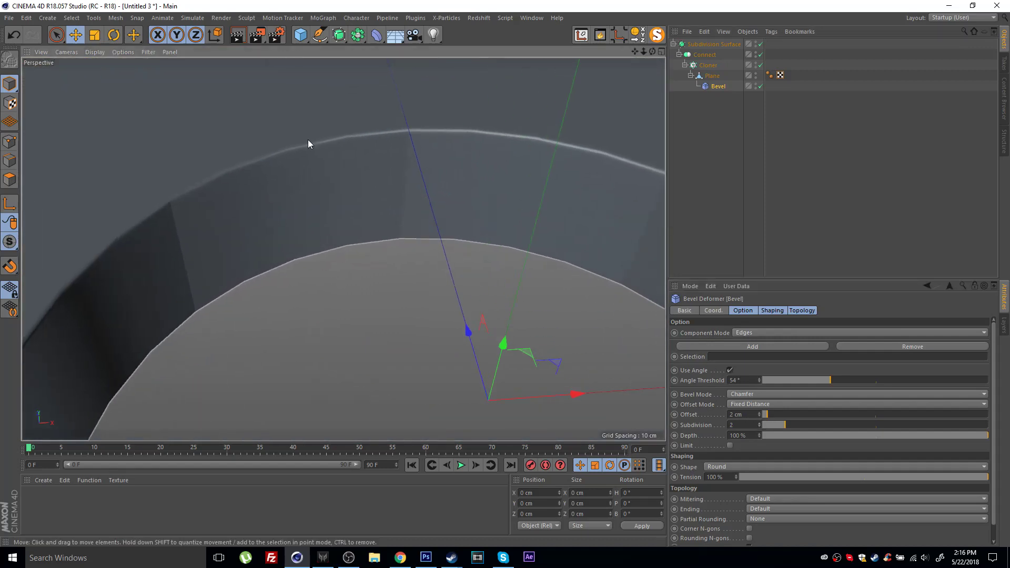
{"action": "scroll", "coordinate": [450, 141], "scroll_direction": "down", "scroll_amount": 5}
{"action": "middle_click_drag", "start_coordinate": [482, 150], "coordinate": [396, 156], "text": "alt"}
{"action": "left_click_drag", "start_coordinate": [347, 184], "coordinate": [326, 195], "text": "alt"}
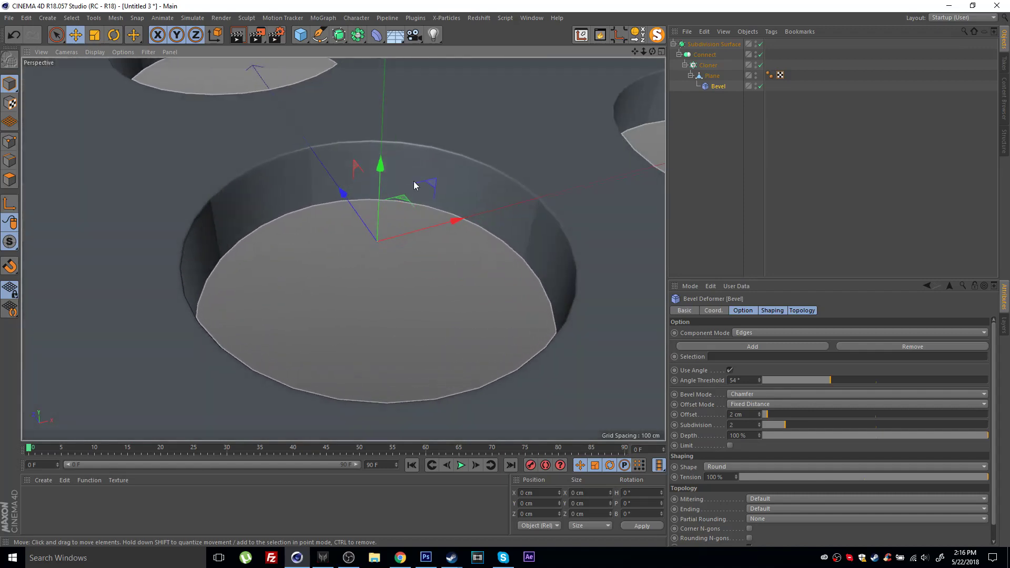
Raise the phong angle in the plane's Phong tag to 56° to smooth the shading of the hole walls.
{"action": "left_click", "coordinate": [769, 75]}
{"action": "mouse_move", "coordinate": [760, 342]}
{"action": "left_mouse_down"}
{"action": "mouse_move", "coordinate": [760, 327]}
{"action": "mouse_move", "coordinate": [760, 346]}
{"action": "left_mouse_up"}
{"action": "right_click_drag", "start_coordinate": [344, 178], "coordinate": [422, 162], "text": "alt"}
{"action": "left_click_drag", "start_coordinate": [405, 195], "coordinate": [329, 165], "text": "alt"}
{"action": "middle_click_drag", "start_coordinate": [419, 190], "coordinate": [372, 141], "text": "alt"}
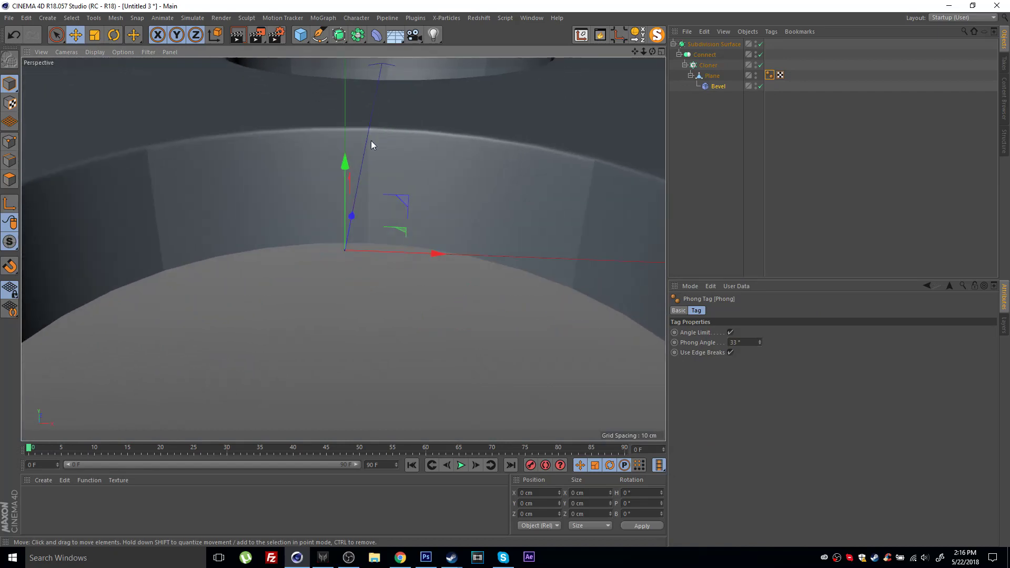
{"action": "left_click_drag", "start_coordinate": [298, 189], "coordinate": [332, 194], "text": "alt"}
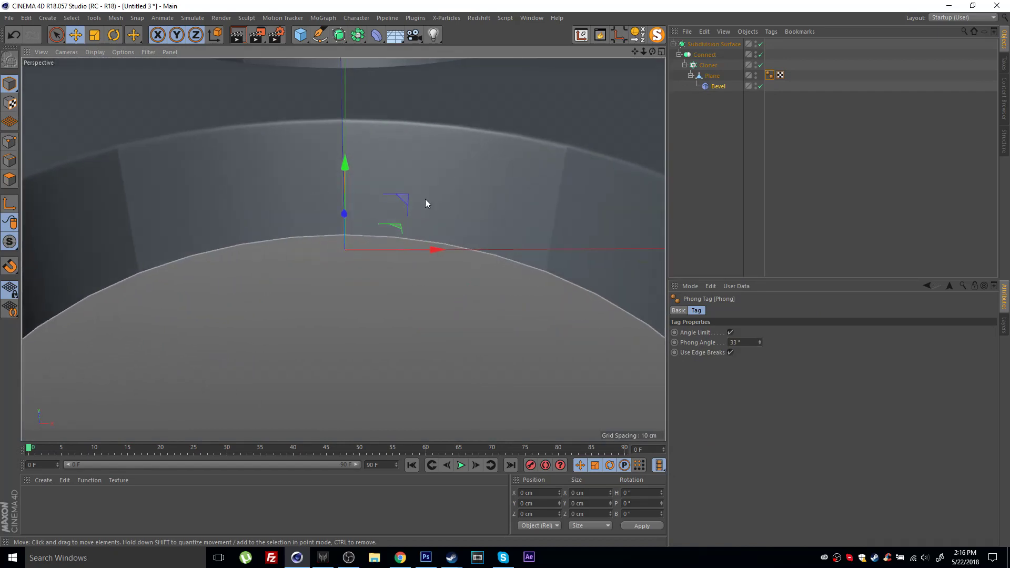
{"action": "left_click_drag", "start_coordinate": [759, 342], "coordinate": [760, 341]}
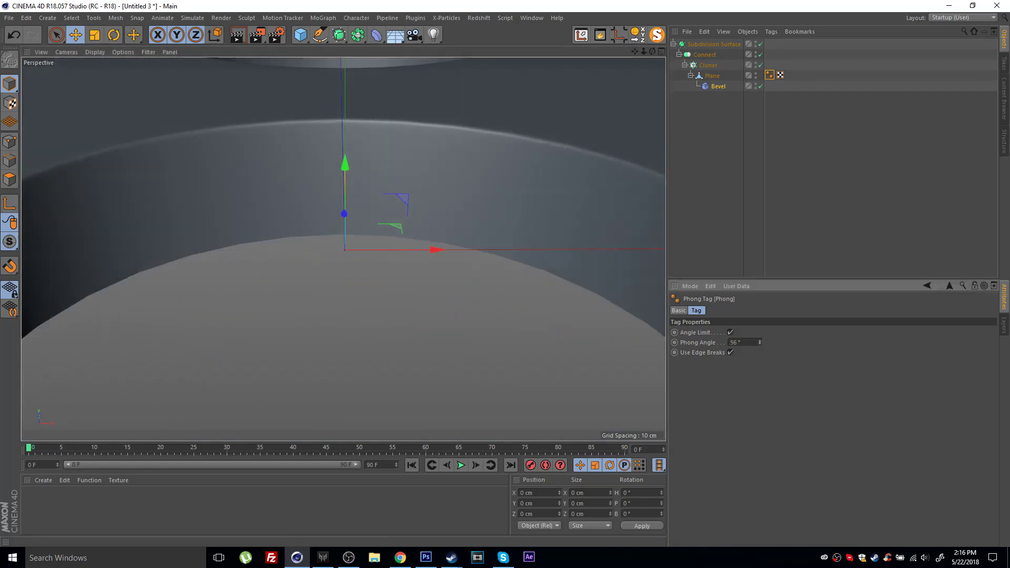
Examine the shading across the hole grid and its subdivided topology with the wireframe displayed.
{"action": "scroll", "coordinate": [285, 194], "scroll_direction": "down", "scroll_amount": 5}
{"action": "left_click_drag", "start_coordinate": [285, 194], "coordinate": [363, 237], "text": "alt"}
{"action": "right_click_drag", "start_coordinate": [363, 237], "coordinate": [220, 220], "text": "alt"}
{"action": "left_click_drag", "start_coordinate": [219, 220], "coordinate": [307, 199], "text": "alt"}
{"action": "right_click_drag", "start_coordinate": [308, 199], "coordinate": [395, 197], "text": "alt"}
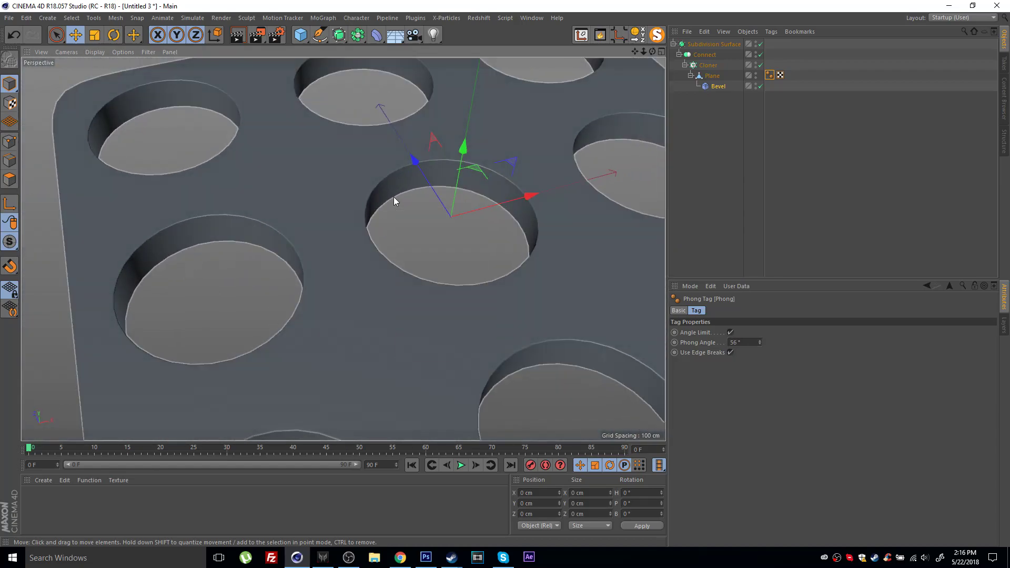
{"action": "key", "text": "n"}
{"action": "key", "text": "b"}
{"action": "mouse_move", "coordinate": [380, 182]}
{"action": "left_mouse_down", "text": "alt"}
{"action": "mouse_move", "coordinate": [343, 173]}
{"action": "mouse_move", "coordinate": [378, 179]}
{"action": "mouse_move", "coordinate": [386, 212]}
{"action": "left_mouse_up", "text": "alt"}
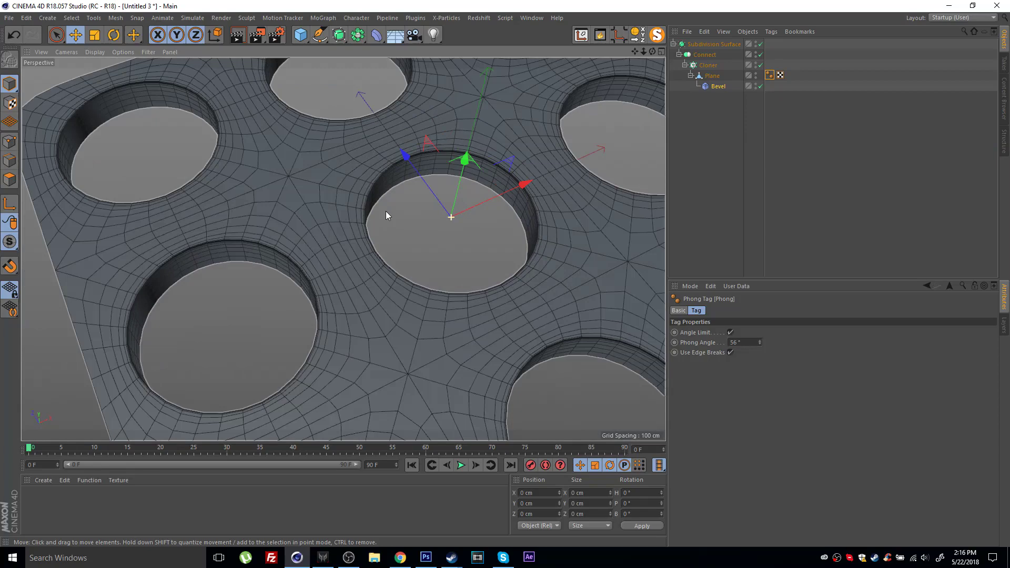
{"action": "right_click_drag", "start_coordinate": [386, 212], "coordinate": [377, 226], "text": "alt"}
{"action": "left_click_drag", "start_coordinate": [377, 226], "coordinate": [576, 173], "text": "alt"}
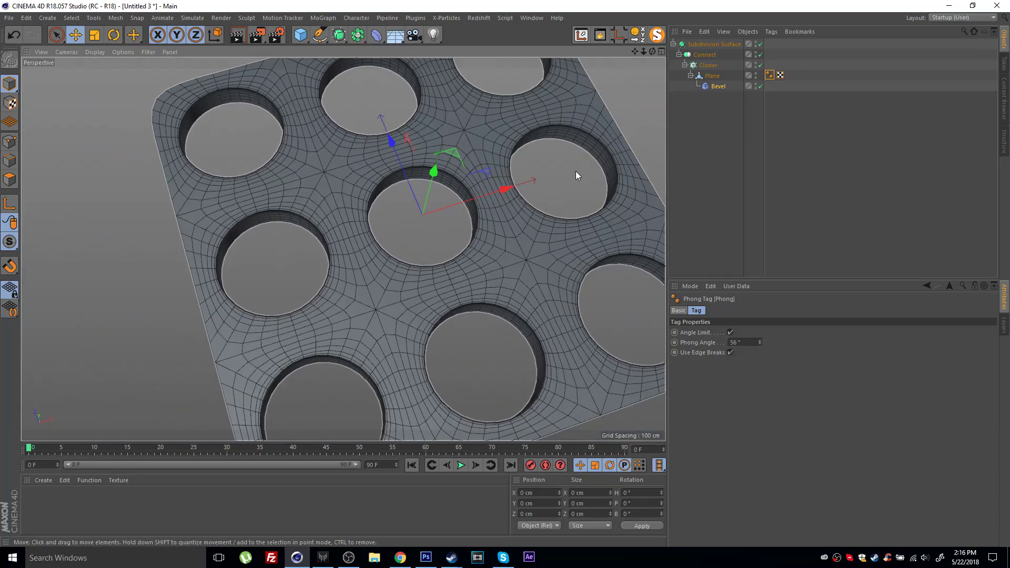
Switch the Cloner's grid spacing mode from Endpoint to Per-Step.
{"action": "left_click", "coordinate": [708, 65]}
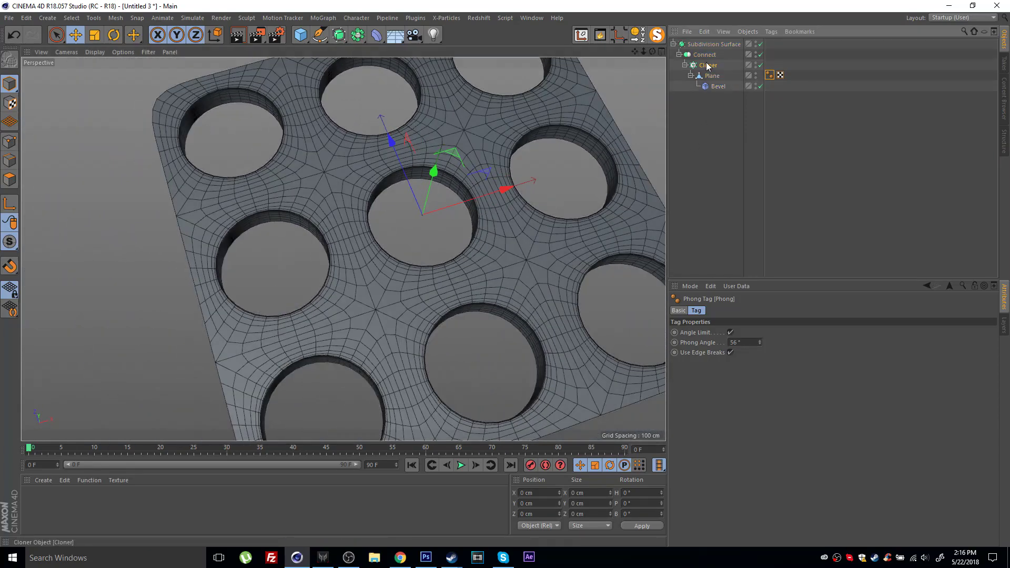
{"action": "left_click", "coordinate": [734, 393]}
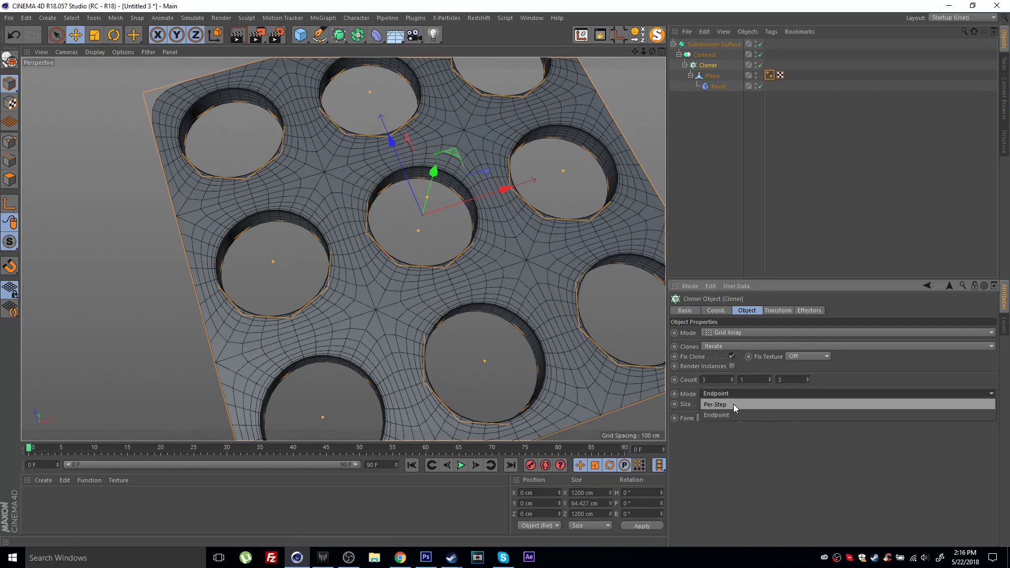
{"action": "left_click", "coordinate": [722, 394]}
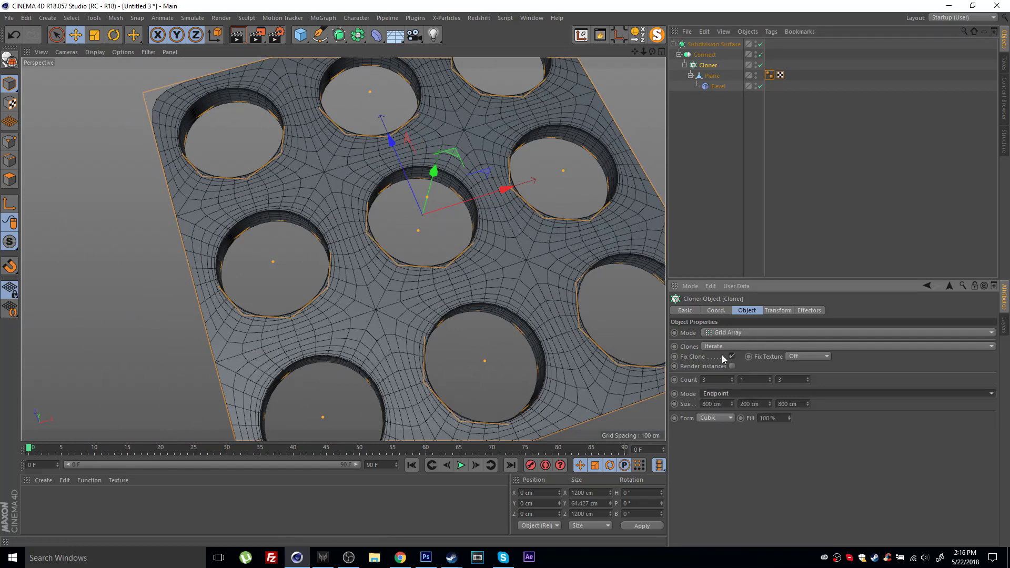
{"action": "left_click", "coordinate": [734, 394]}
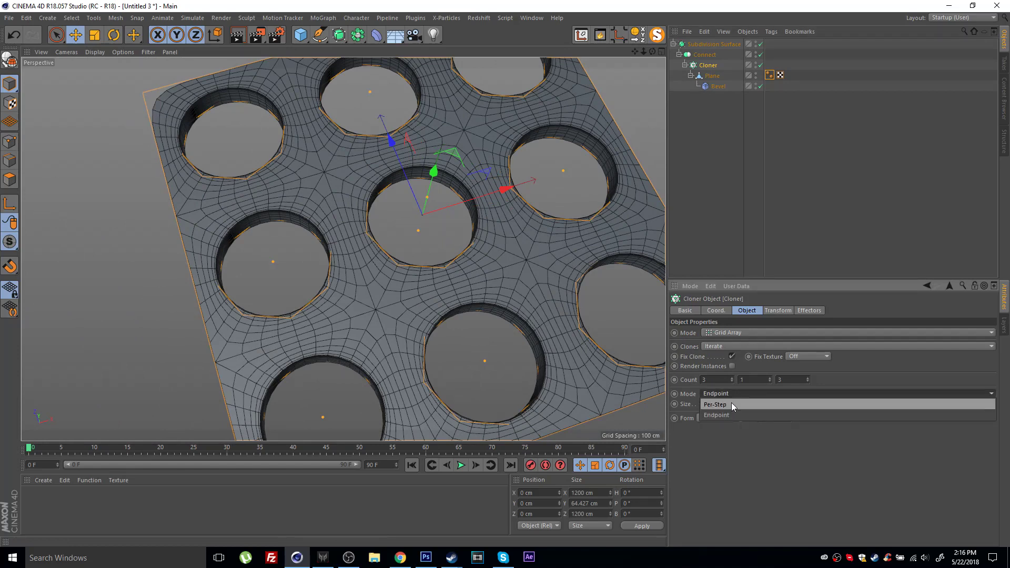
{"action": "left_click", "coordinate": [731, 403]}
{"action": "middle_click_drag", "start_coordinate": [446, 263], "coordinate": [357, 238], "text": "alt"}
{"action": "right_click_drag", "start_coordinate": [357, 238], "coordinate": [328, 236], "text": "alt"}
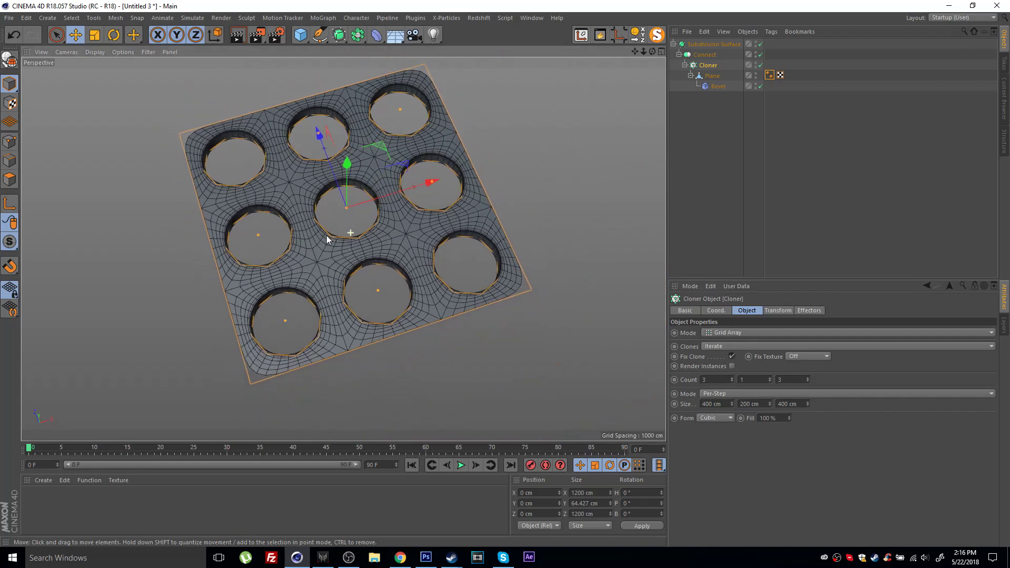
Set the Cloner's grid count to 6 clones in X and 8 in Z.
{"action": "left_click", "coordinate": [731, 379]}
{"action": "left_click", "coordinate": [731, 378]}
{"action": "left_click", "coordinate": [731, 379]}
{"action": "right_click_drag", "start_coordinate": [486, 205], "coordinate": [434, 204], "text": "alt"}
{"action": "left_click_drag", "start_coordinate": [434, 204], "coordinate": [391, 195], "text": "alt"}
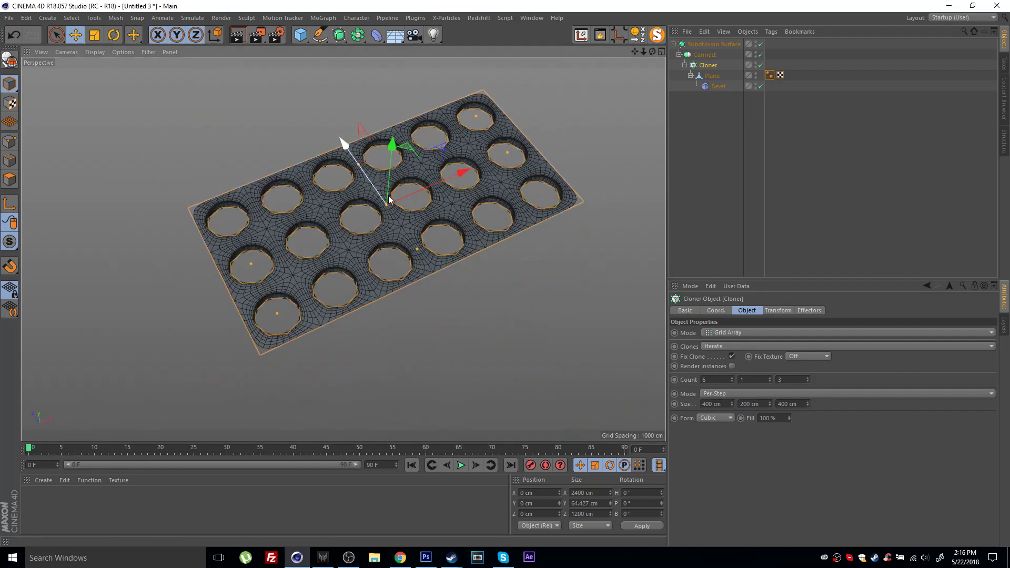
{"action": "left_click", "coordinate": [807, 378]}
{"action": "left_click", "coordinate": [807, 377]}
{"action": "left_click", "coordinate": [807, 378]}
{"action": "right_click_drag", "start_coordinate": [460, 204], "coordinate": [371, 211], "text": "alt"}
{"action": "left_click_drag", "start_coordinate": [371, 210], "coordinate": [310, 189], "text": "alt"}
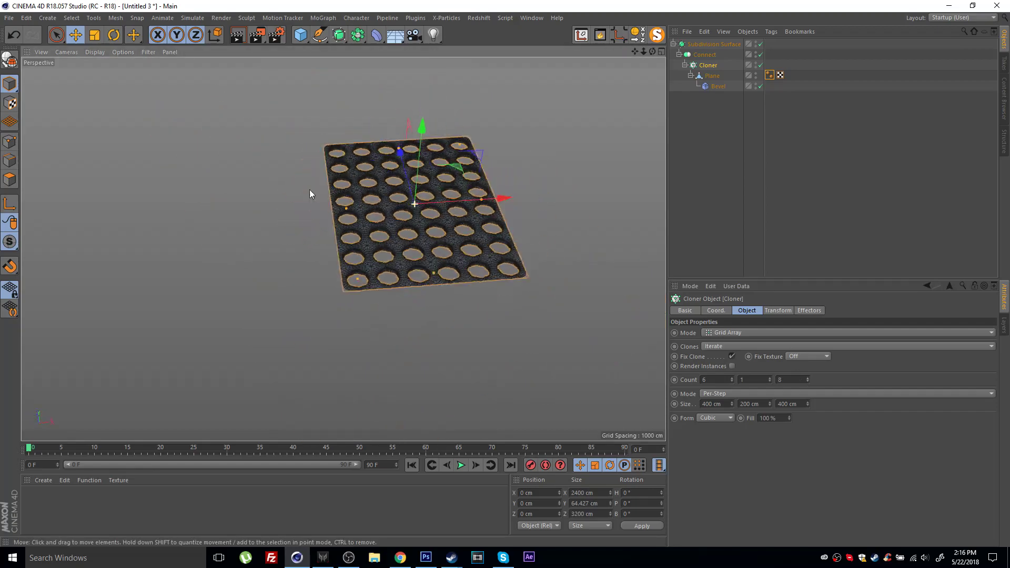
Select the Plane inside the Cloner and switch to polygon mode.
{"action": "right_click_drag", "start_coordinate": [390, 187], "coordinate": [512, 169], "text": "alt"}
{"action": "left_click_drag", "start_coordinate": [353, 184], "coordinate": [413, 185], "text": "alt"}
{"action": "right_click_drag", "start_coordinate": [389, 179], "coordinate": [455, 230], "text": "alt"}
{"action": "left_click_drag", "start_coordinate": [456, 230], "coordinate": [421, 226], "text": "alt"}
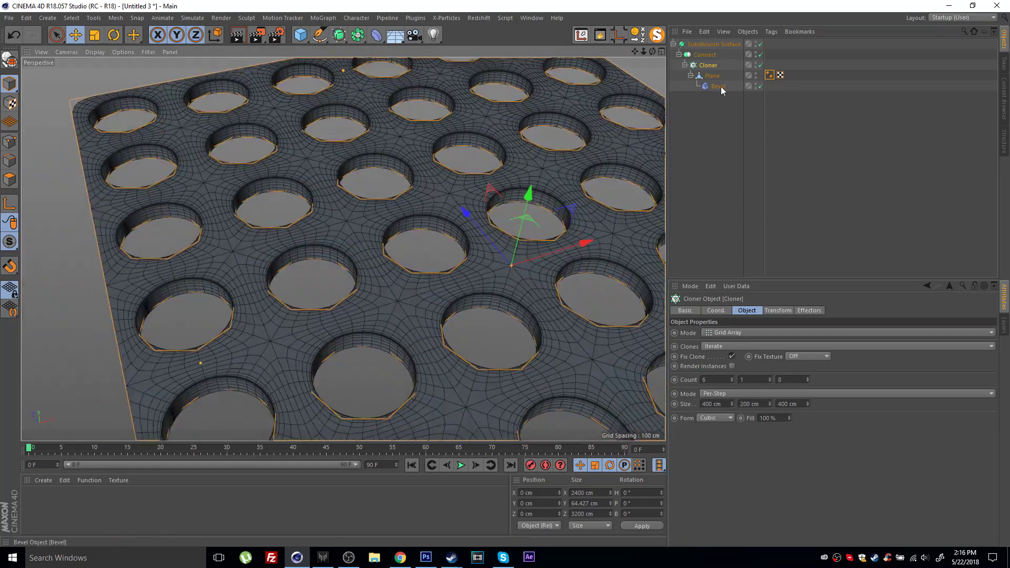
{"action": "left_click", "coordinate": [715, 78]}
{"action": "left_click_drag", "start_coordinate": [542, 236], "coordinate": [484, 245], "text": "alt"}
{"action": "middle_click_drag", "start_coordinate": [484, 246], "coordinate": [441, 239], "text": "alt"}
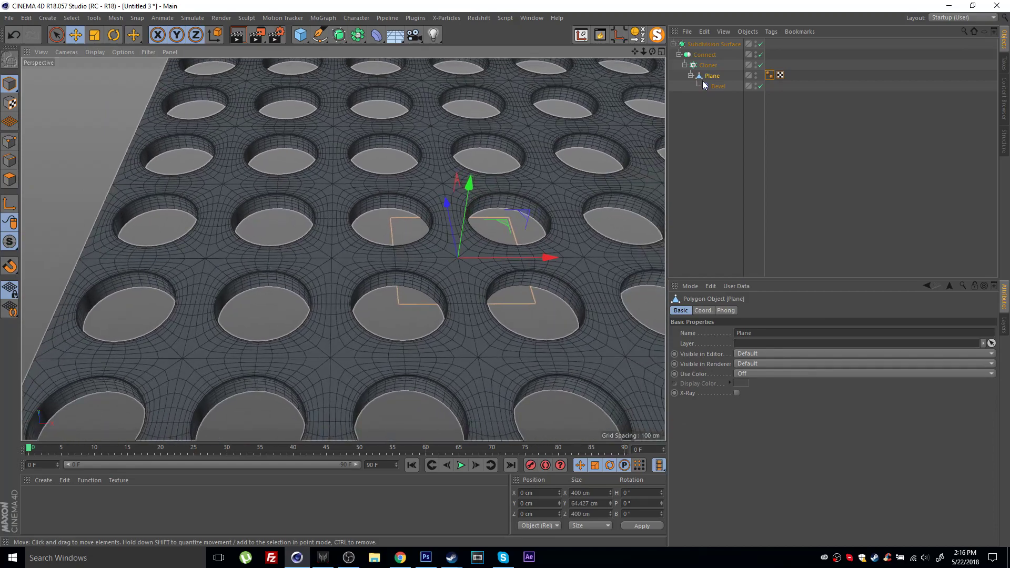
{"action": "scroll", "coordinate": [559, 148], "scroll_direction": "up", "scroll_amount": 6}
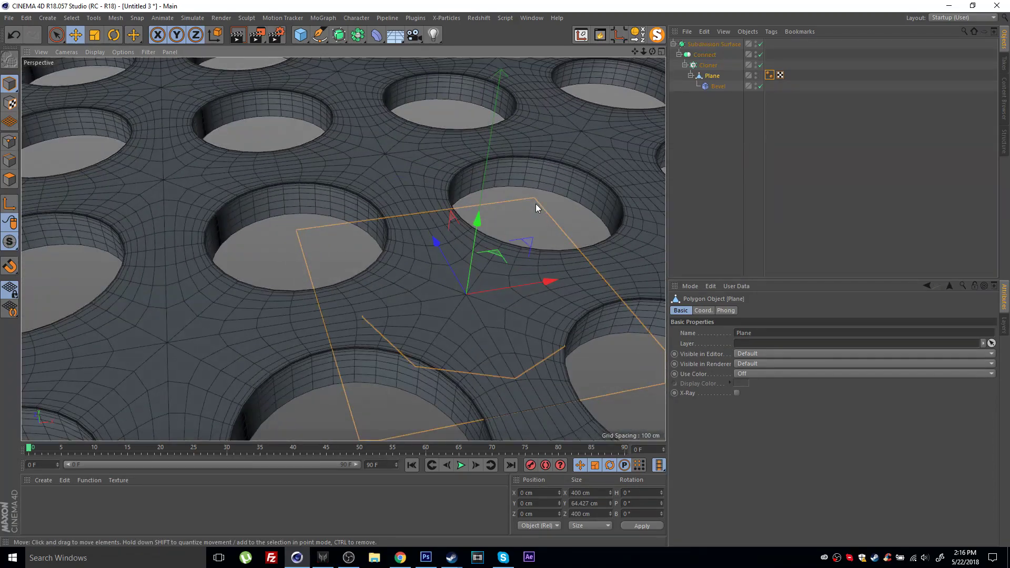
{"action": "left_click", "coordinate": [10, 179]}
Select the polygon loop that forms the inner wall of the plane's hole with Loop Selection.
{"action": "left_click_drag", "start_coordinate": [188, 216], "coordinate": [280, 211], "text": "alt"}
{"action": "left_click", "coordinate": [284, 214]}
{"action": "key", "text": "u"}
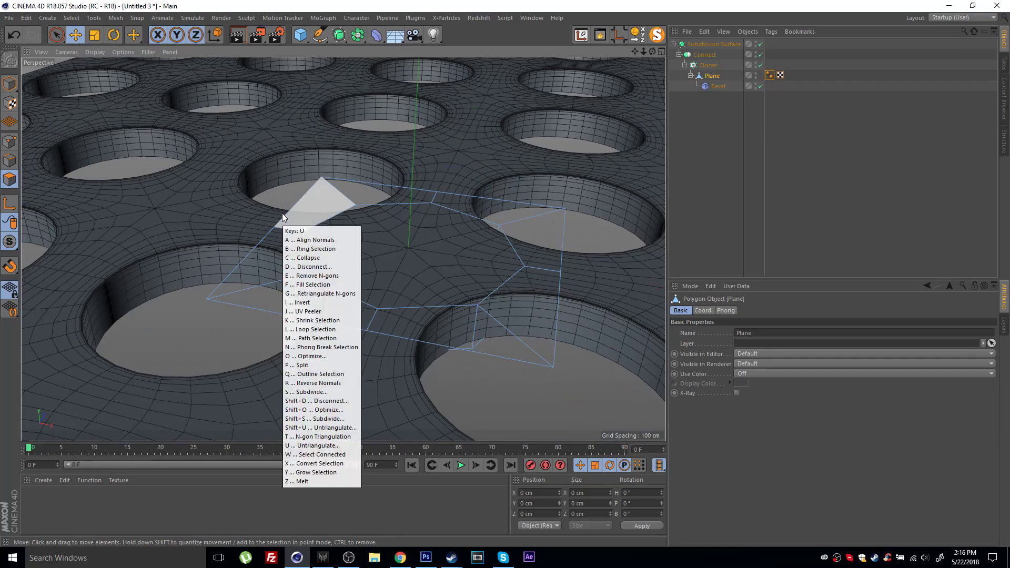
{"action": "key", "text": "l"}
{"action": "scroll", "coordinate": [397, 216], "scroll_direction": "up", "scroll_amount": 3}
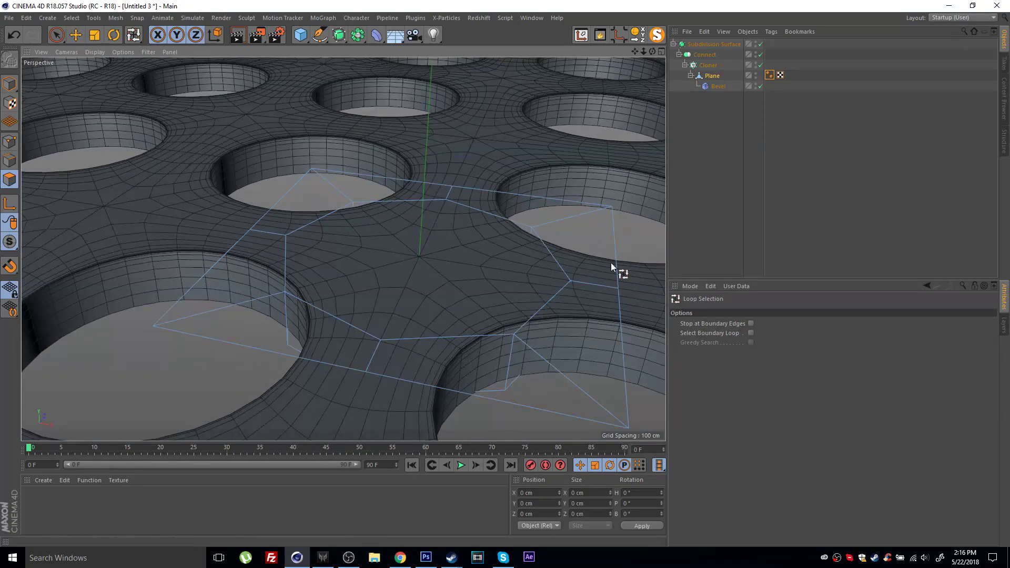
{"action": "scroll", "coordinate": [343, 215], "scroll_direction": "down", "scroll_amount": 3}
{"action": "scroll", "coordinate": [400, 217], "scroll_direction": "up", "scroll_amount": 5}
{"action": "left_click", "coordinate": [378, 214]}
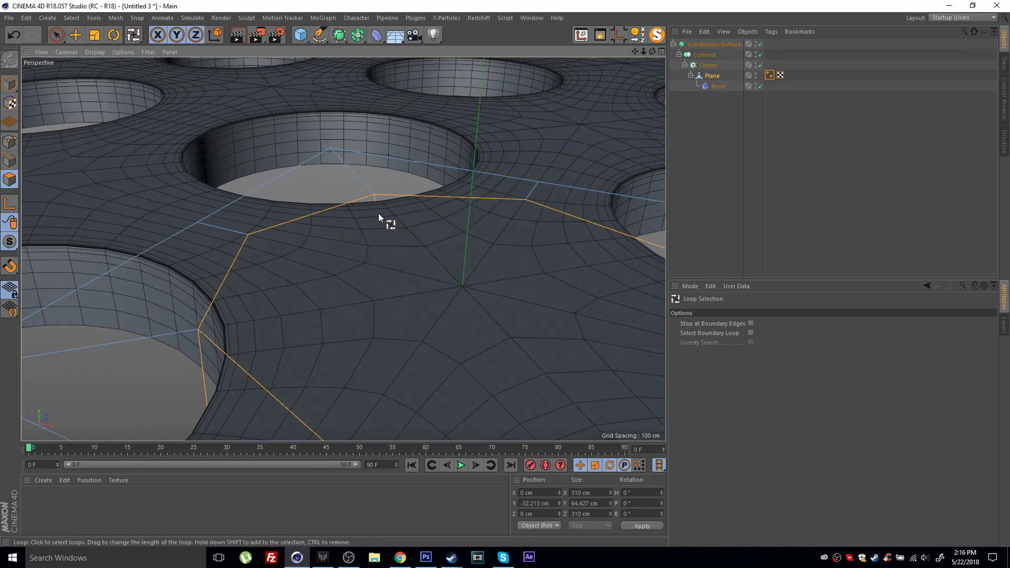
Scale the selected hole wall loop uniformly to about 286 cm across in X and Z.
{"action": "key", "text": "e"}
{"action": "left_click_drag", "start_coordinate": [392, 212], "coordinate": [409, 244], "text": "alt"}
{"action": "scroll", "coordinate": [410, 247], "scroll_direction": "down", "scroll_amount": 3}
{"action": "left_click_drag", "start_coordinate": [371, 204], "coordinate": [438, 229], "text": "alt"}
{"action": "key", "text": "t"}
{"action": "scroll", "coordinate": [438, 230], "scroll_direction": "down", "scroll_amount": 4}
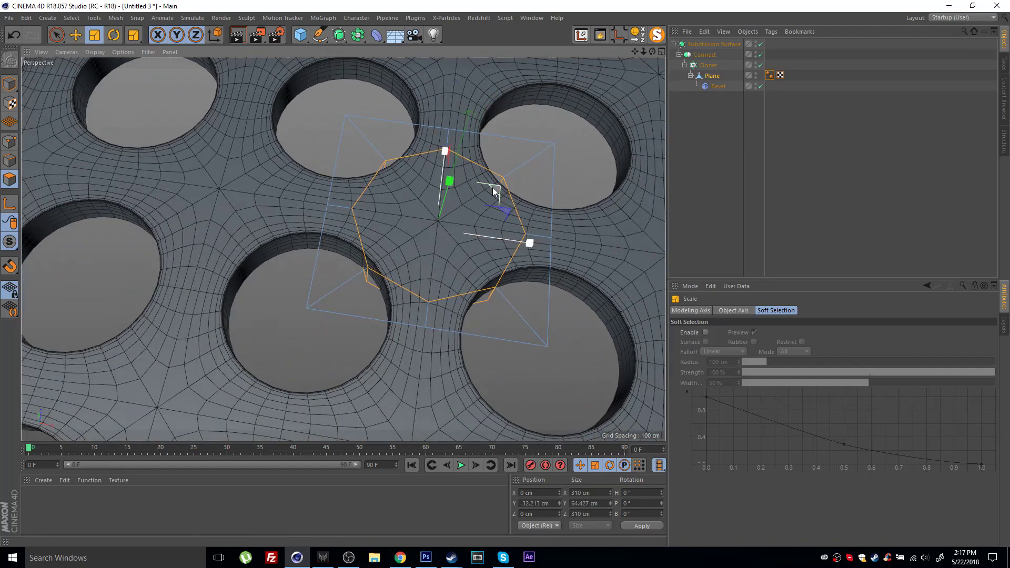
{"action": "left_click_drag", "start_coordinate": [494, 191], "coordinate": [508, 235], "text": "alt"}
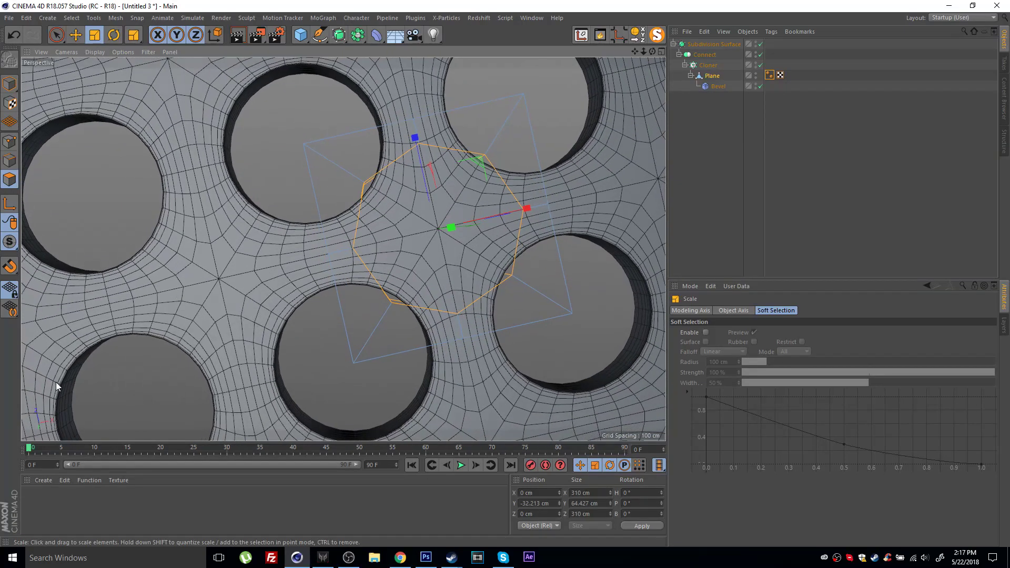
{"action": "left_click_drag", "start_coordinate": [444, 232], "coordinate": [397, 203], "text": "alt"}
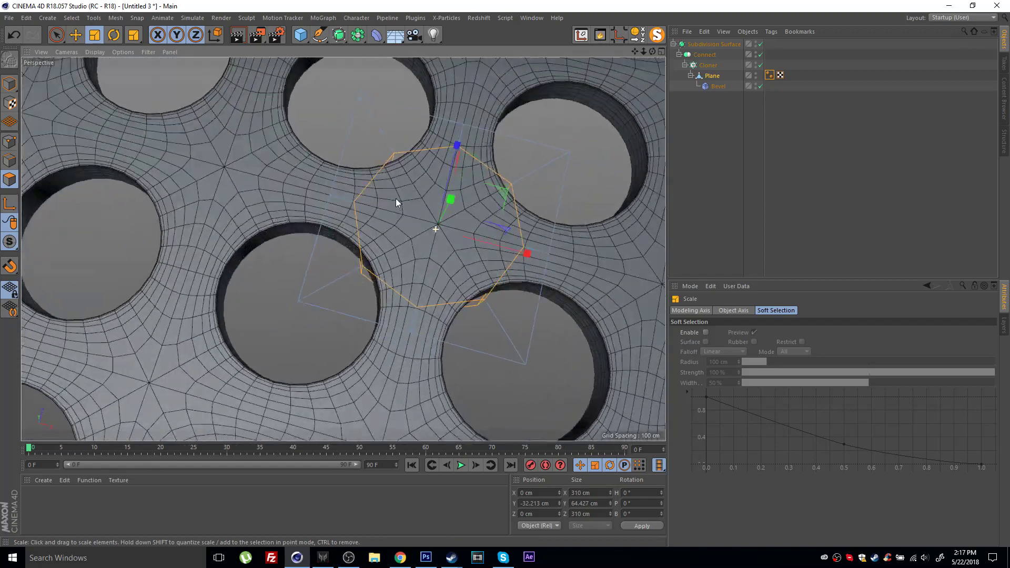
{"action": "left_click_drag", "start_coordinate": [497, 193], "coordinate": [405, 242]}
{"action": "right_click_drag", "start_coordinate": [484, 229], "coordinate": [365, 235], "text": "alt"}
{"action": "left_click_drag", "start_coordinate": [386, 238], "coordinate": [301, 256], "text": "alt"}
{"action": "right_click_drag", "start_coordinate": [407, 241], "coordinate": [471, 237], "text": "alt"}
{"action": "left_click_drag", "start_coordinate": [446, 245], "coordinate": [552, 204]}
{"action": "scroll", "coordinate": [348, 224], "scroll_direction": "down", "scroll_amount": 2}
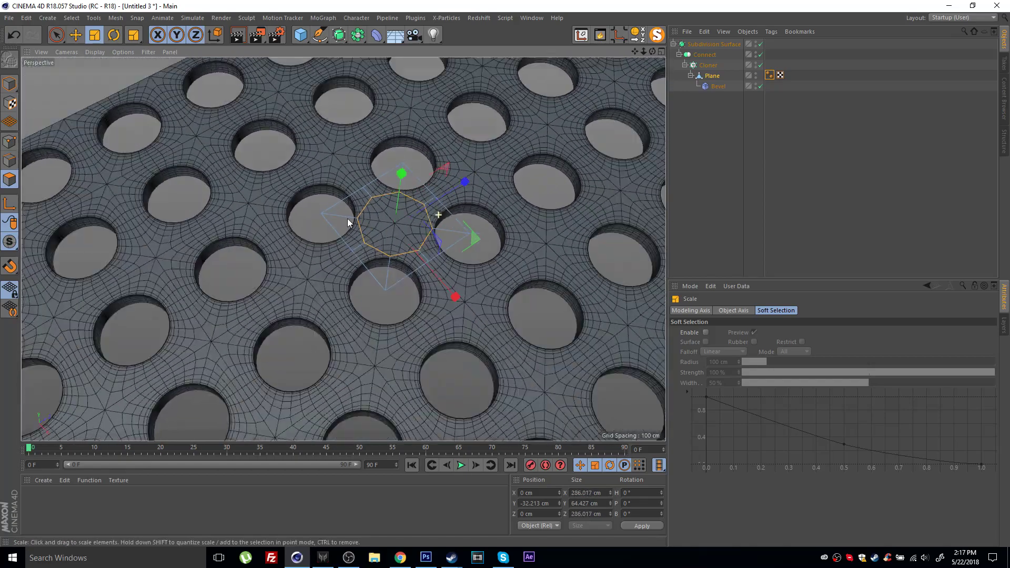
Leave polygon editing and display the whole perforated plane shaded without wireframe.
{"action": "scroll", "coordinate": [348, 224], "scroll_direction": "down", "scroll_amount": 2}
{"action": "left_click_drag", "start_coordinate": [348, 224], "coordinate": [432, 183], "text": "alt"}
{"action": "key", "text": "Return"}
{"action": "key", "text": "n"}
{"action": "key", "text": "a"}
{"action": "scroll", "coordinate": [432, 183], "scroll_direction": "down", "scroll_amount": 4}
{"action": "mouse_move", "coordinate": [373, 215]}
{"action": "left_mouse_down", "text": "alt"}
{"action": "mouse_move", "coordinate": [497, 285]}
{"action": "mouse_move", "coordinate": [494, 273]}
{"action": "mouse_move", "coordinate": [385, 229]}
{"action": "mouse_move", "coordinate": [463, 164]}
{"action": "left_mouse_up", "text": "alt"}
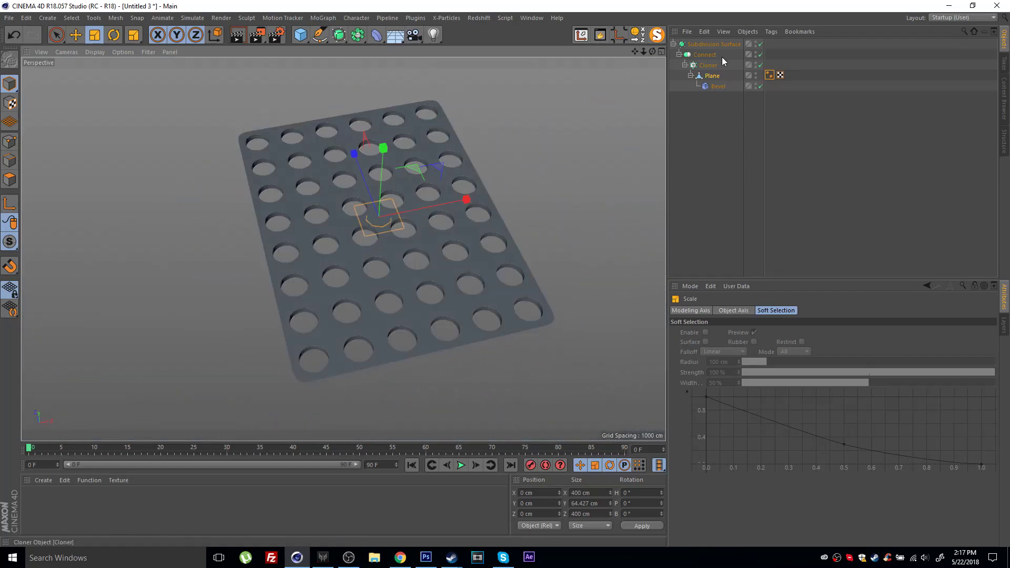
Convert the Subdivision Surface hierarchy into a single editable mesh and inspect its wireframe from several angles.
{"action": "left_click", "coordinate": [715, 43]}
{"action": "key", "text": "c"}
{"action": "left_click_drag", "start_coordinate": [338, 231], "coordinate": [372, 190], "text": "alt"}
{"action": "key", "text": "e"}
{"action": "key", "text": "ctrl+z"}
{"action": "key", "text": "n"}
{"action": "key", "text": "b"}
{"action": "right_click_drag", "start_coordinate": [369, 191], "coordinate": [500, 171], "text": "alt"}
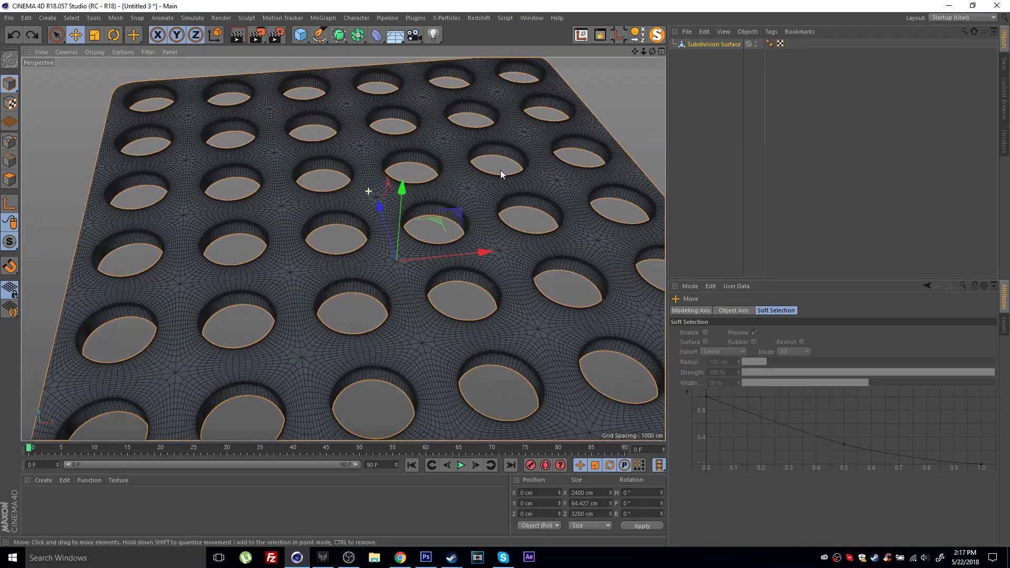
{"action": "left_click_drag", "start_coordinate": [427, 216], "coordinate": [501, 189], "text": "alt"}
{"action": "right_click_drag", "start_coordinate": [501, 190], "coordinate": [429, 238], "text": "alt"}
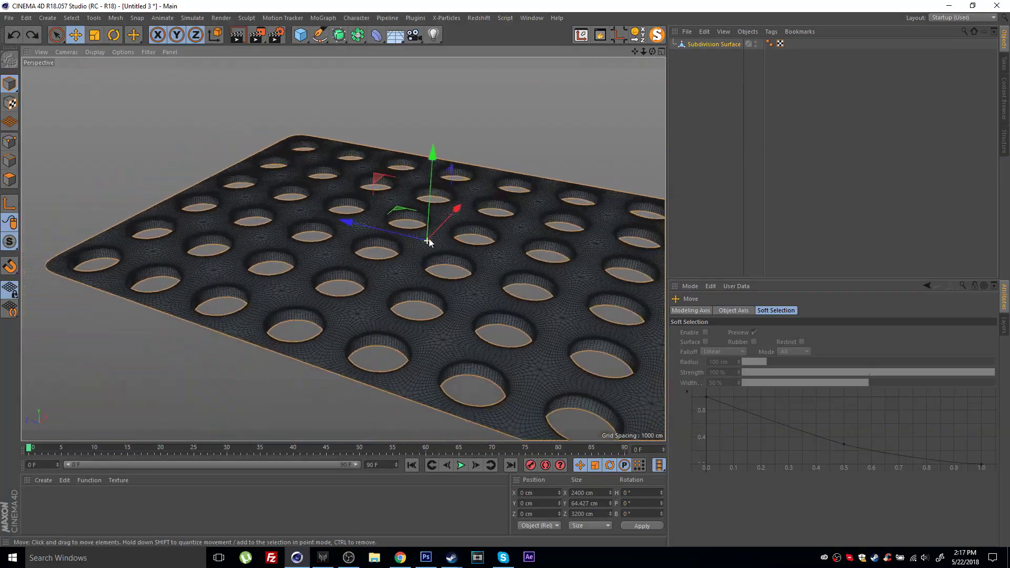
{"action": "left_click_drag", "start_coordinate": [428, 241], "coordinate": [413, 210], "text": "alt"}
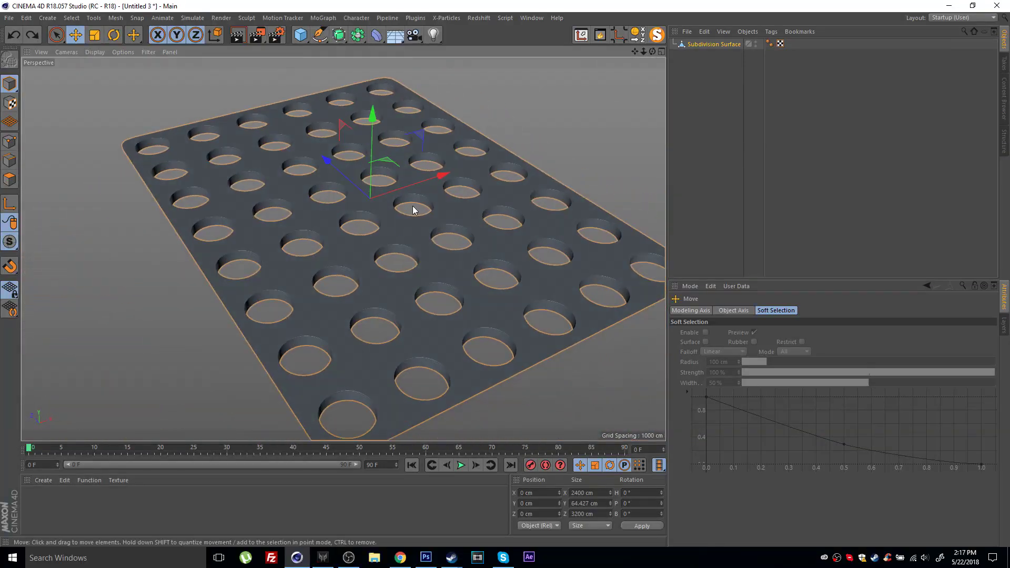